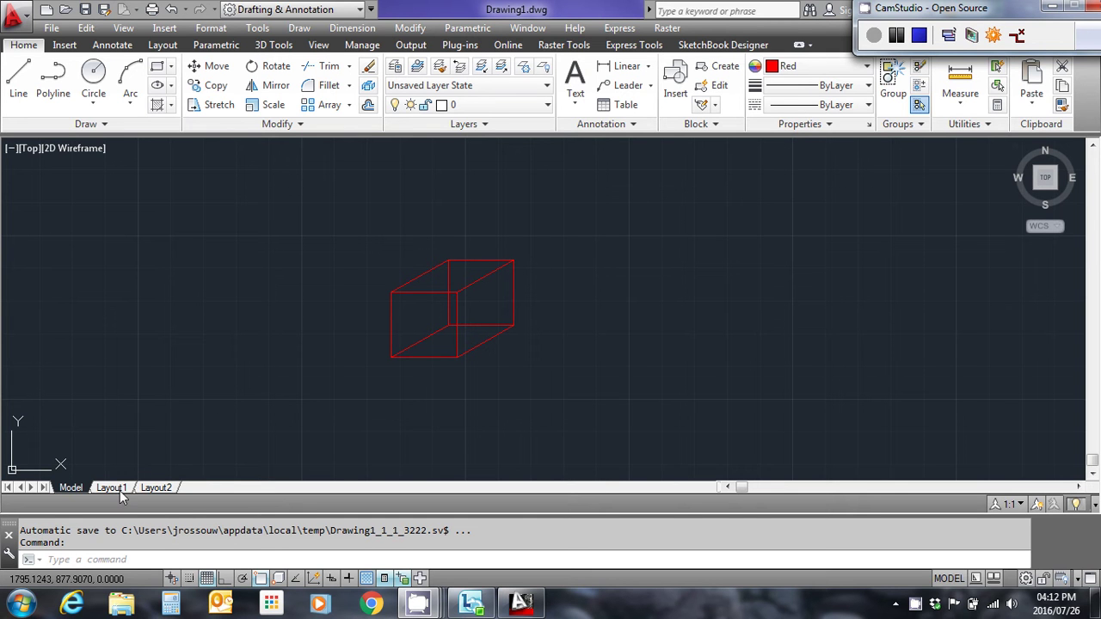
Step: Switch from model space to the Layout1 sheet
mouse_move(119, 489)
left_click(112, 487)
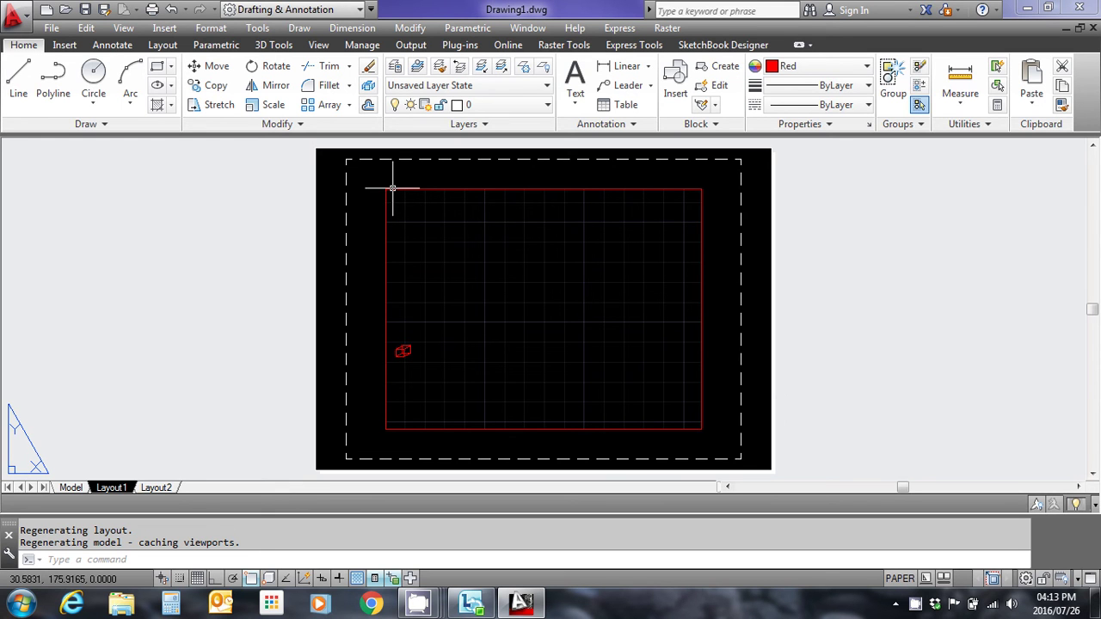
left_click(385, 383)
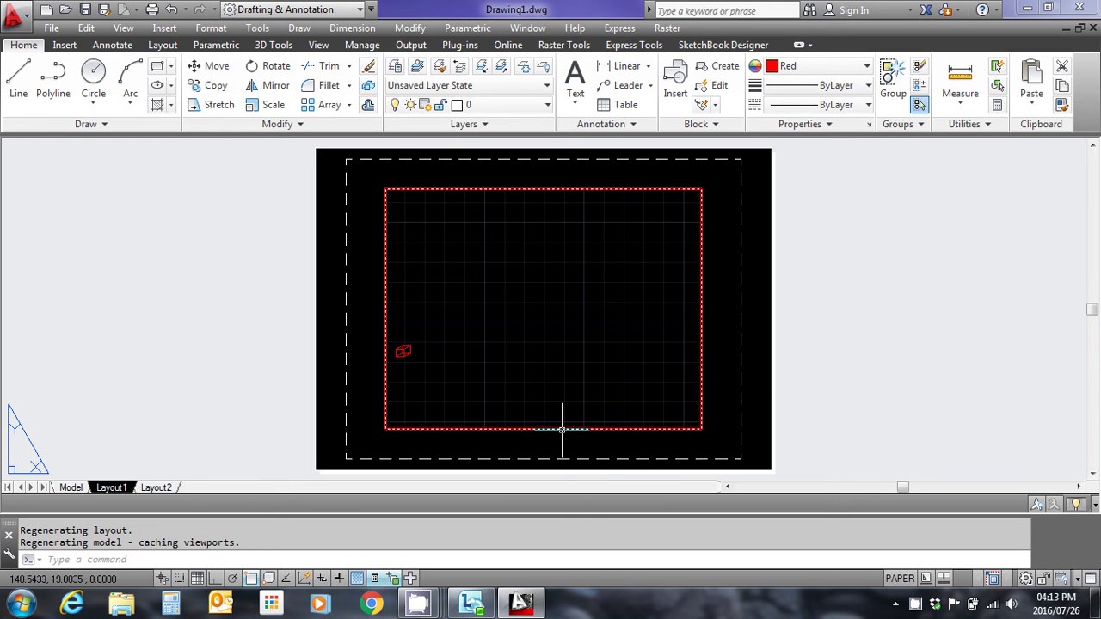
key("Escape")
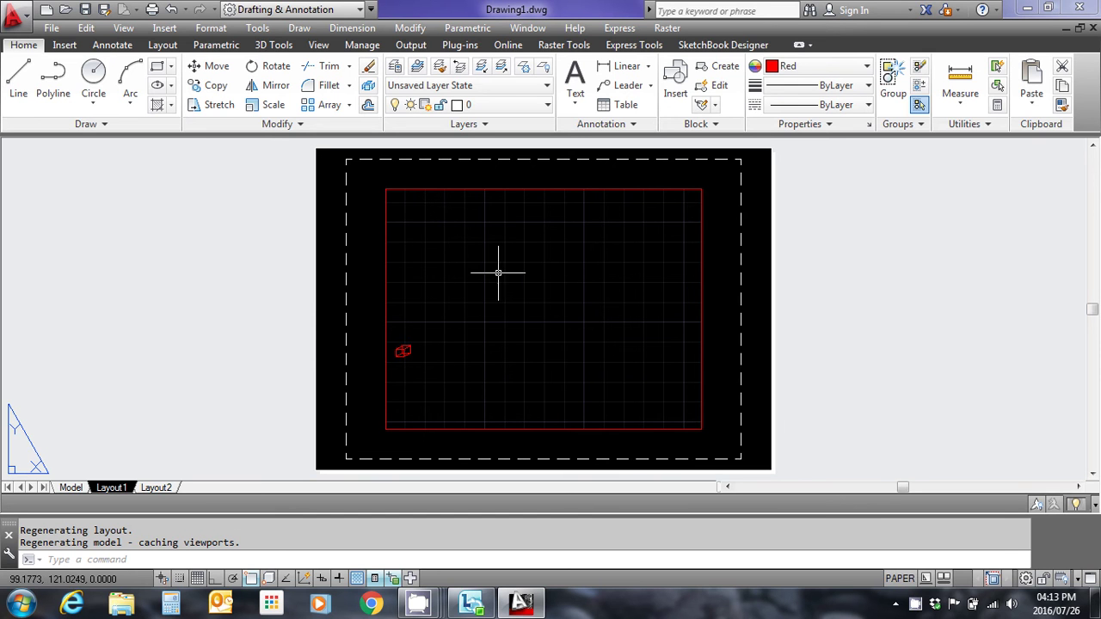
Step: Resize the viewport by stretching two opposite corners so it covers the upper-left part of the sheet, inside the dashed margin
left_click(496, 189)
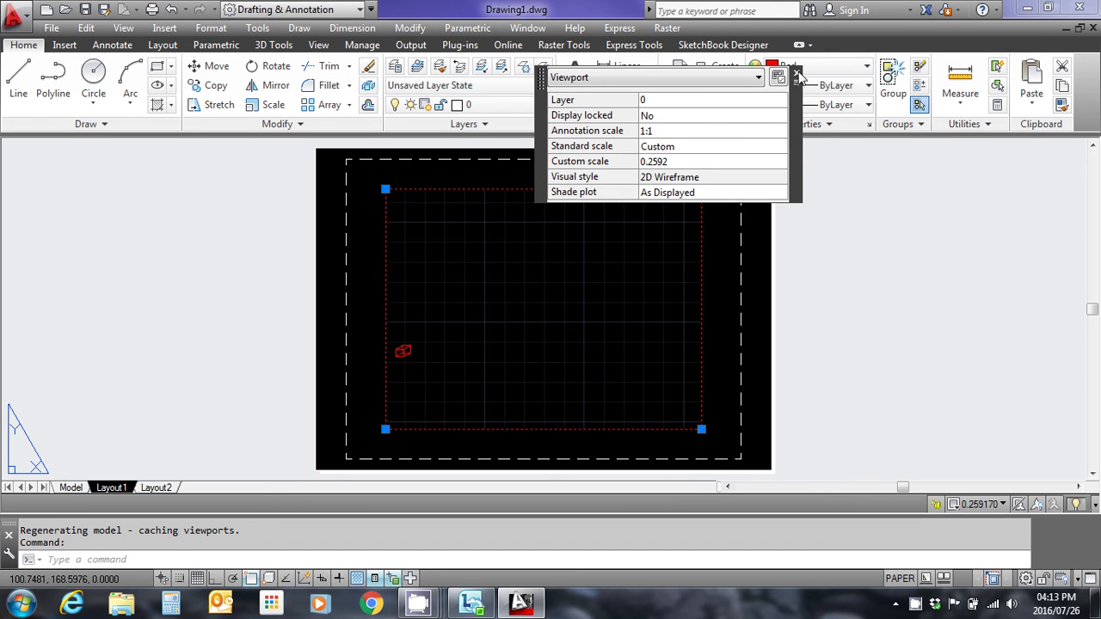
left_click(796, 73)
left_click(385, 189)
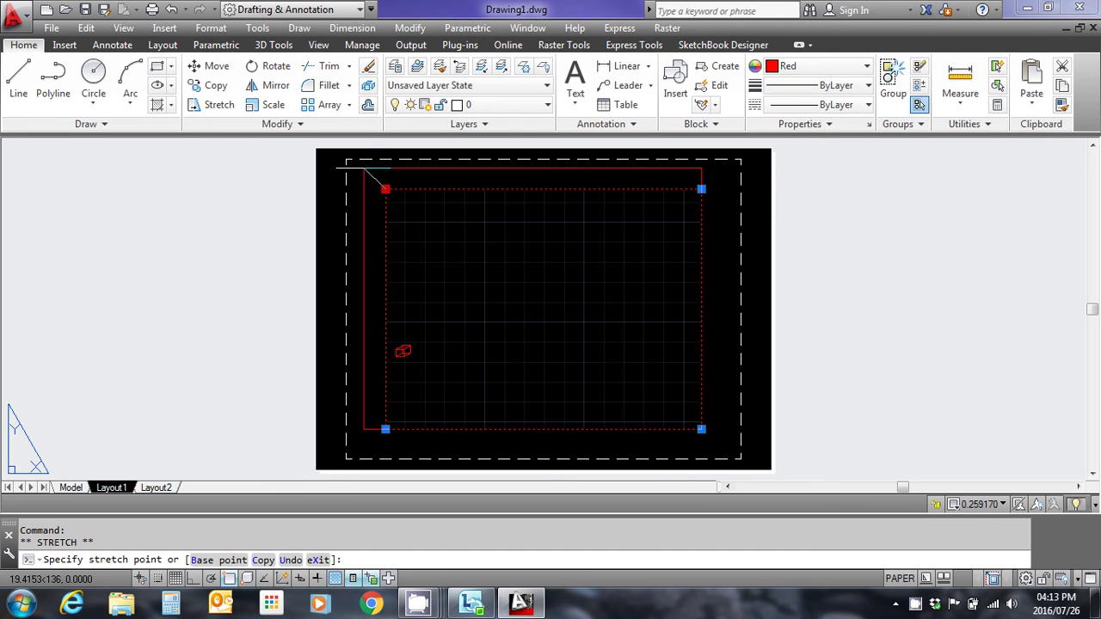
left_click(363, 170)
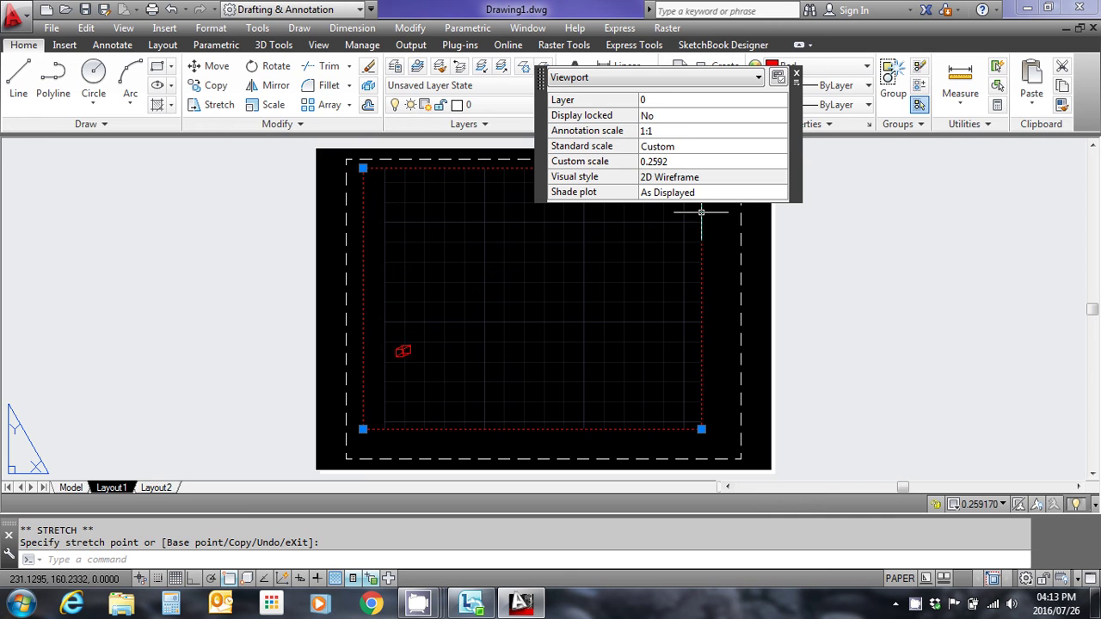
left_click(700, 428)
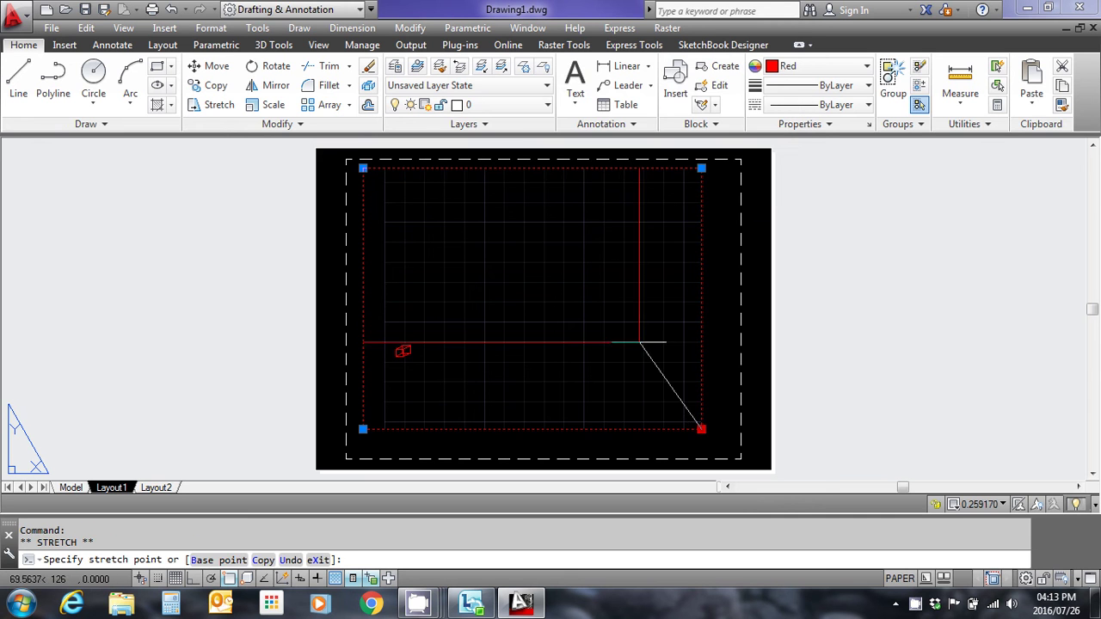
left_click(636, 326)
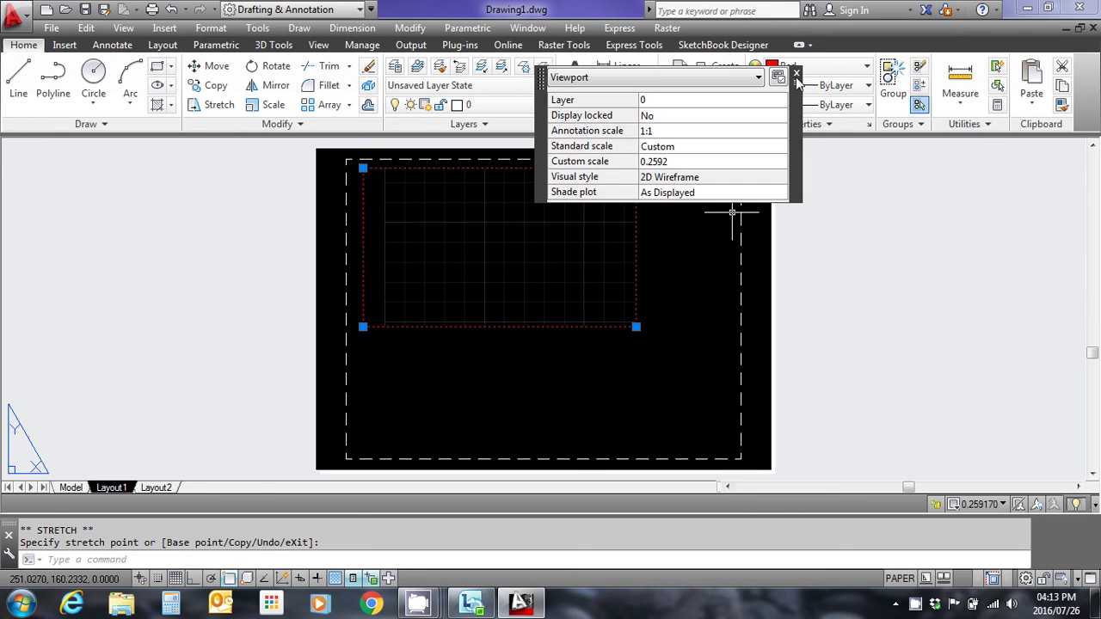
left_click(796, 74)
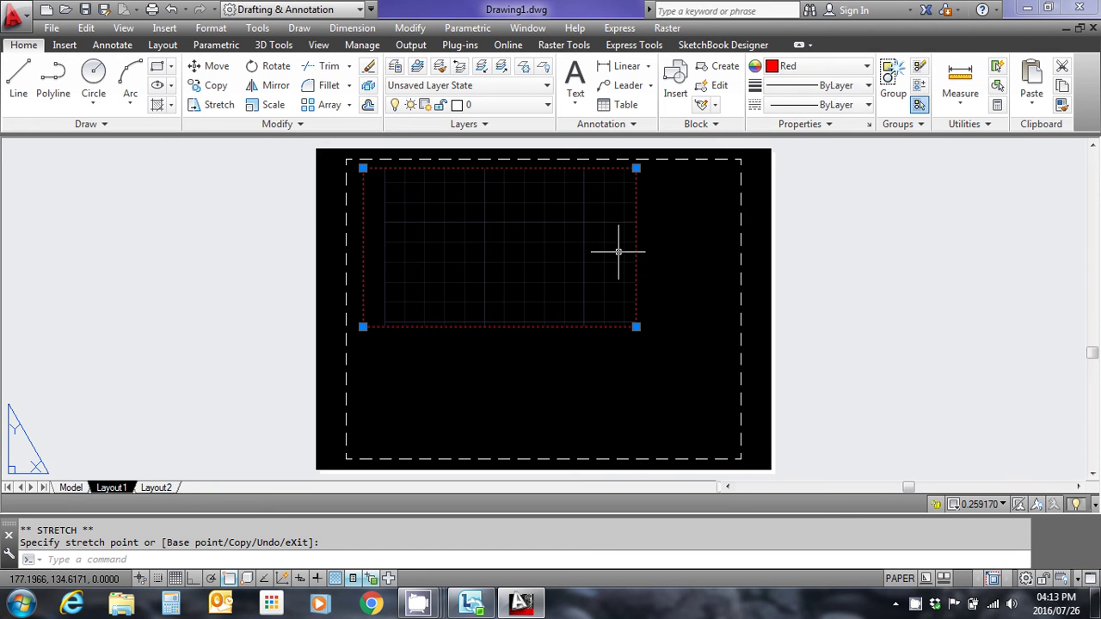
key("Escape")
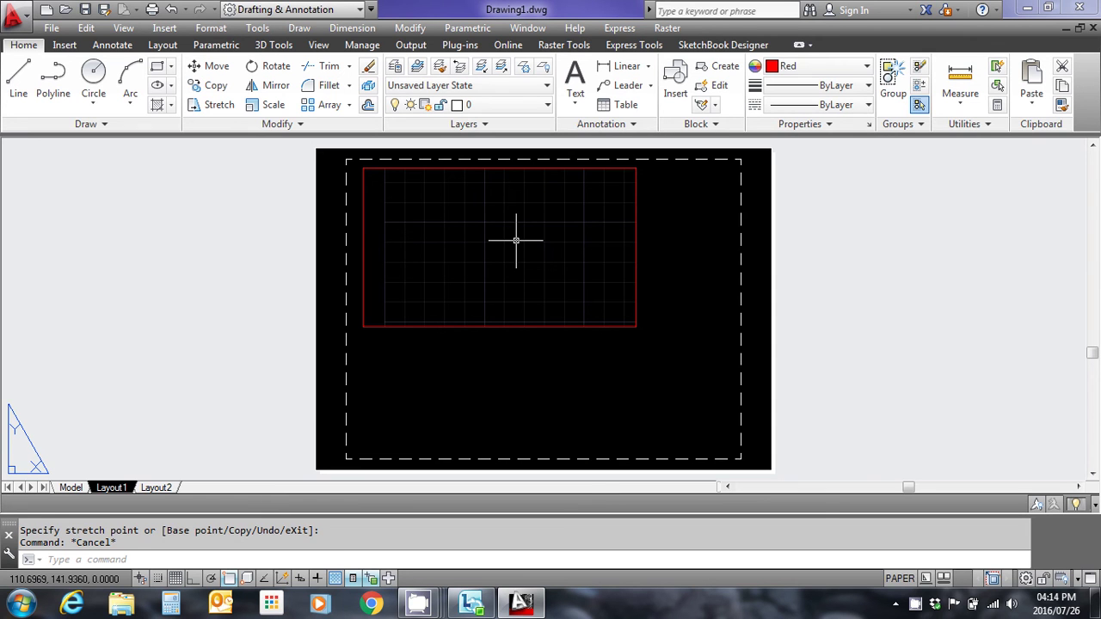
Step: Activate model space inside the viewport and zoom so the wireframe box is centred and nearly fills the frame
double_click(516, 240)
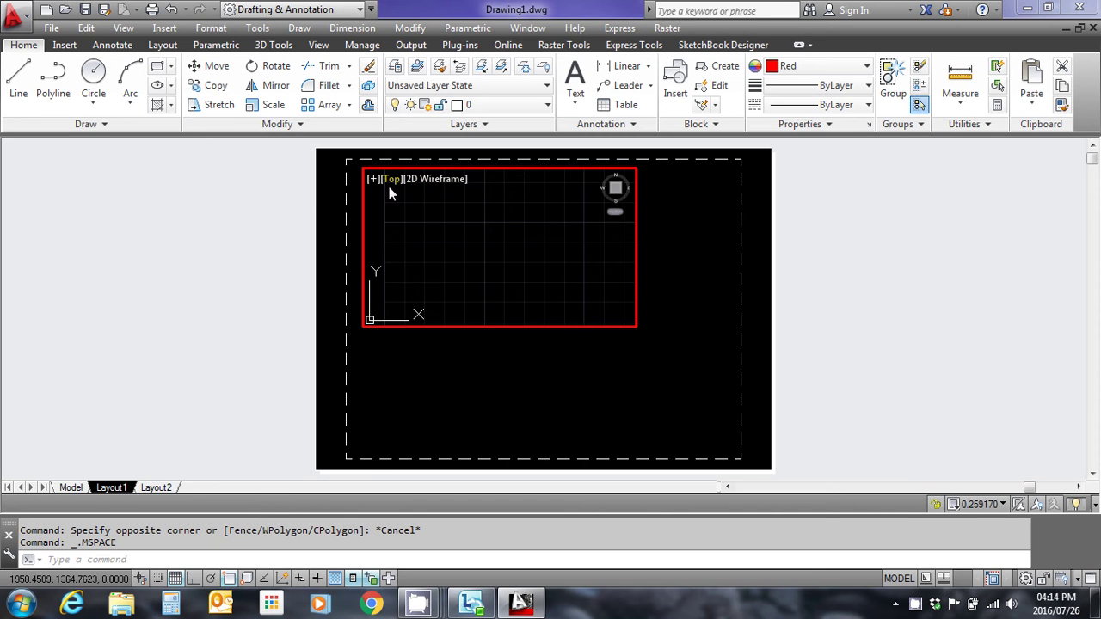
left_click(488, 246)
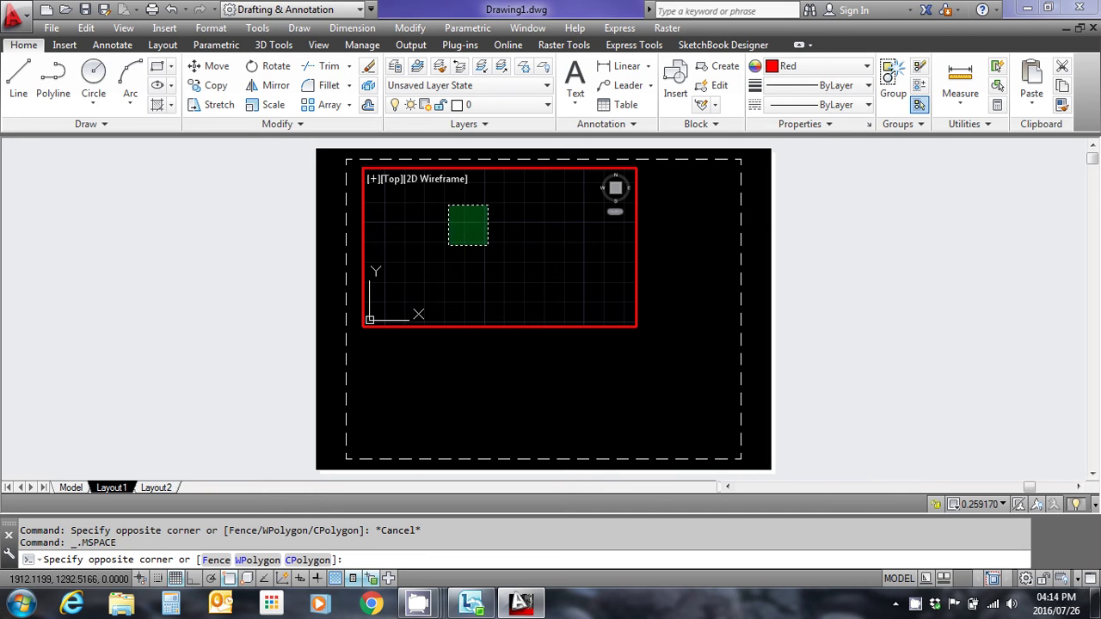
key("Escape")
scroll(497, 217, "down", 3)
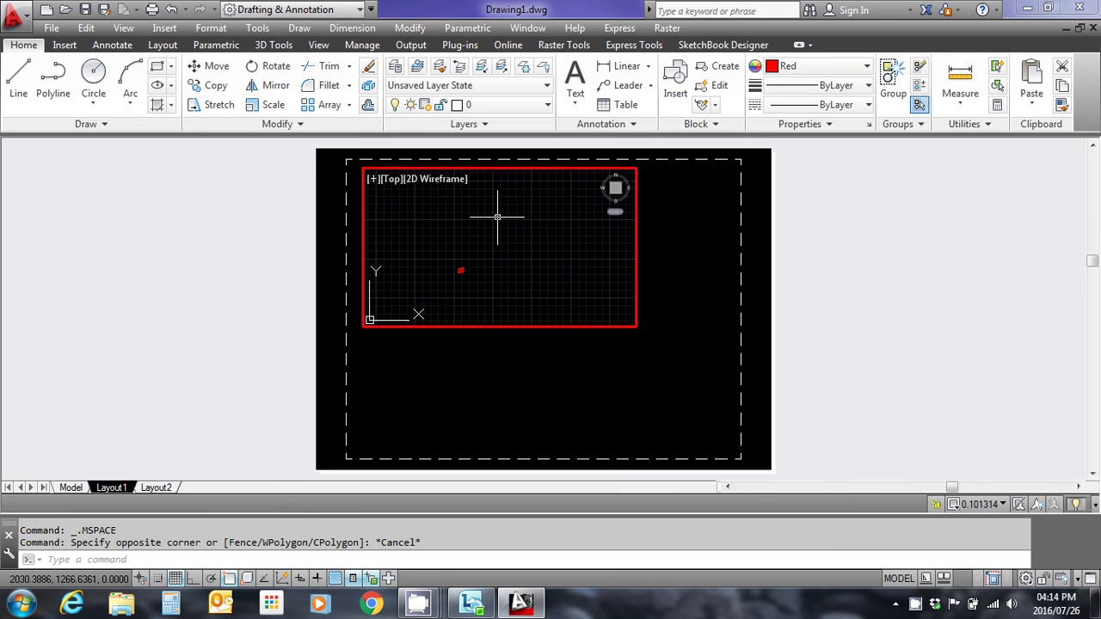
scroll(492, 235, "down", 1)
middle_click_drag(489, 265, 513, 267)
scroll(503, 249, "up", 1)
scroll(497, 246, "up", 4)
scroll(526, 255, "up", 5)
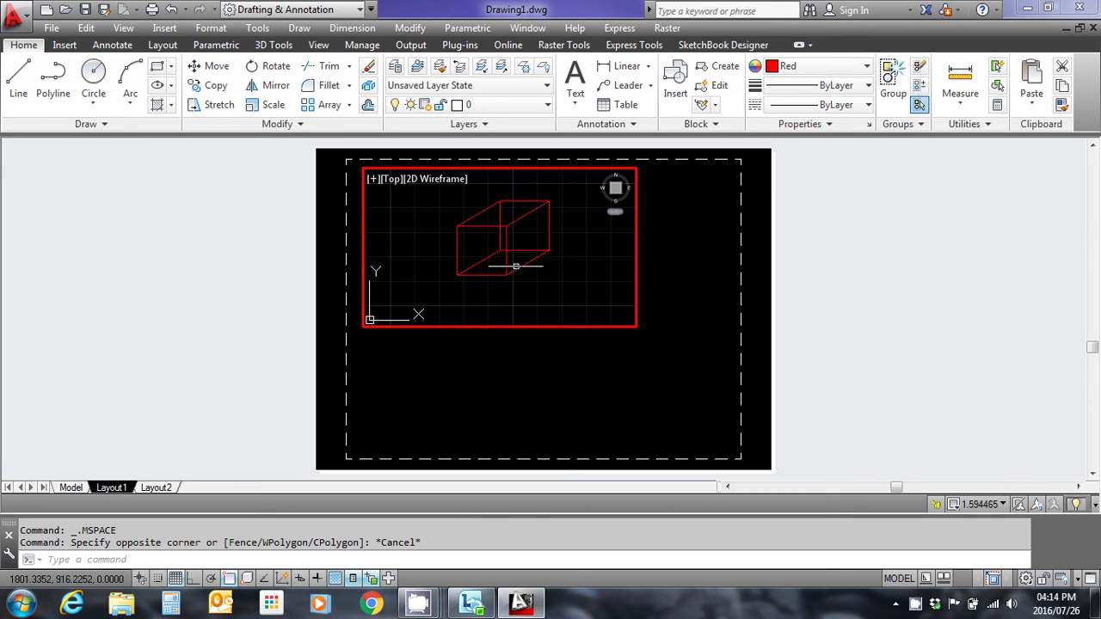
scroll(500, 233, "up", 2)
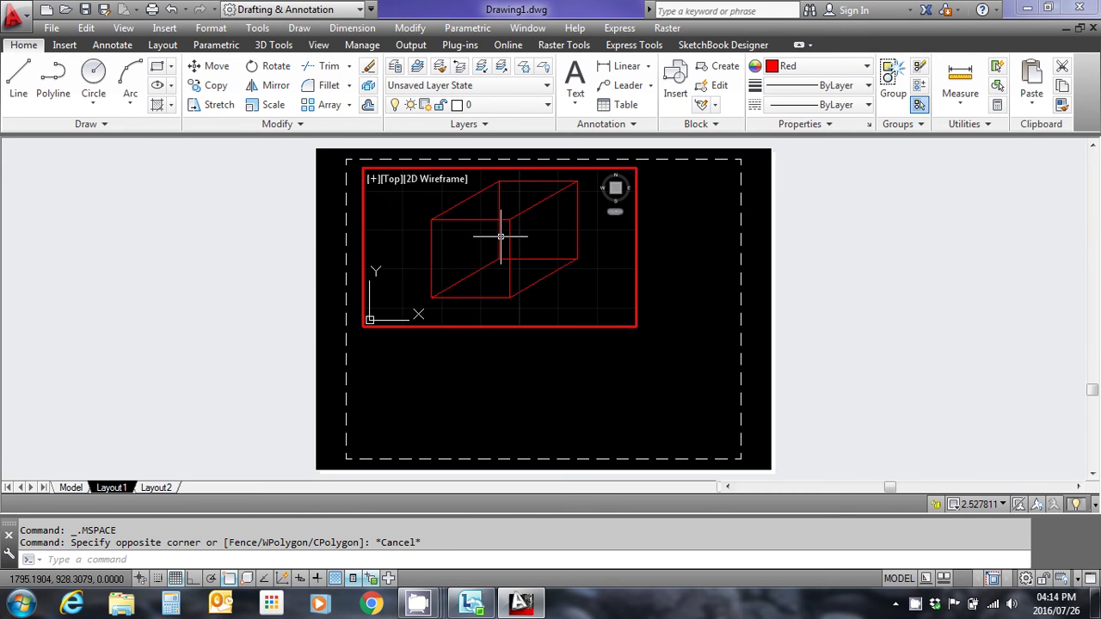
Step: Fine-tune the box's zoom inside the viewport to a scale of about 2.46 and return to paper space
scroll(500, 233, "down", 2)
scroll(500, 234, "up", 2)
scroll(501, 234, "down", 2)
scroll(500, 235, "up", 2)
scroll(500, 235, "down", 2)
scroll(500, 235, "up", 2)
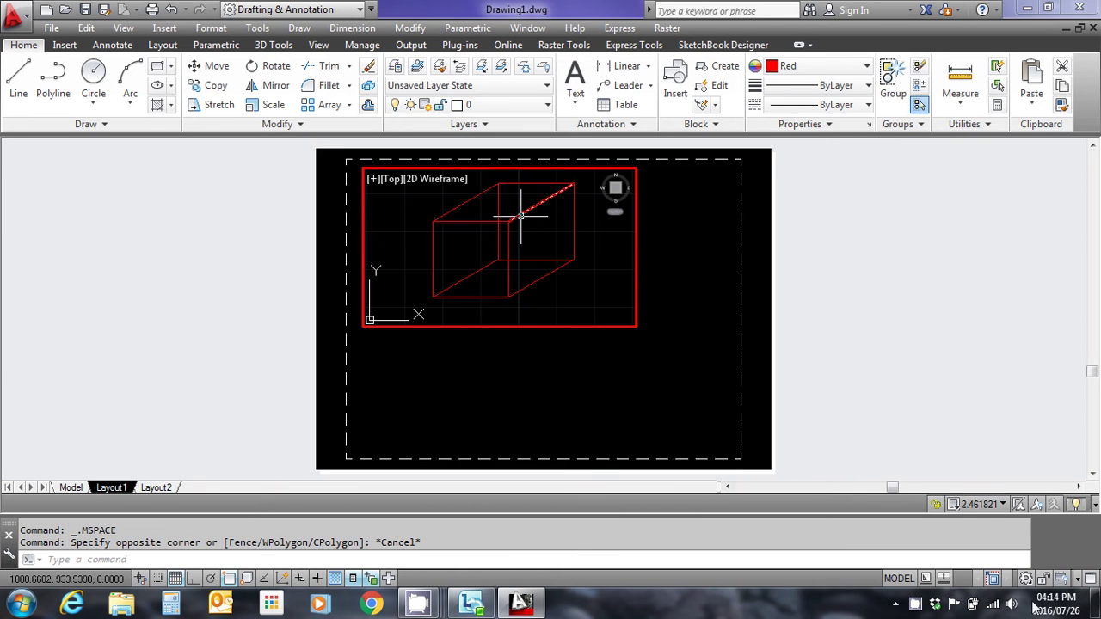
left_click(902, 582)
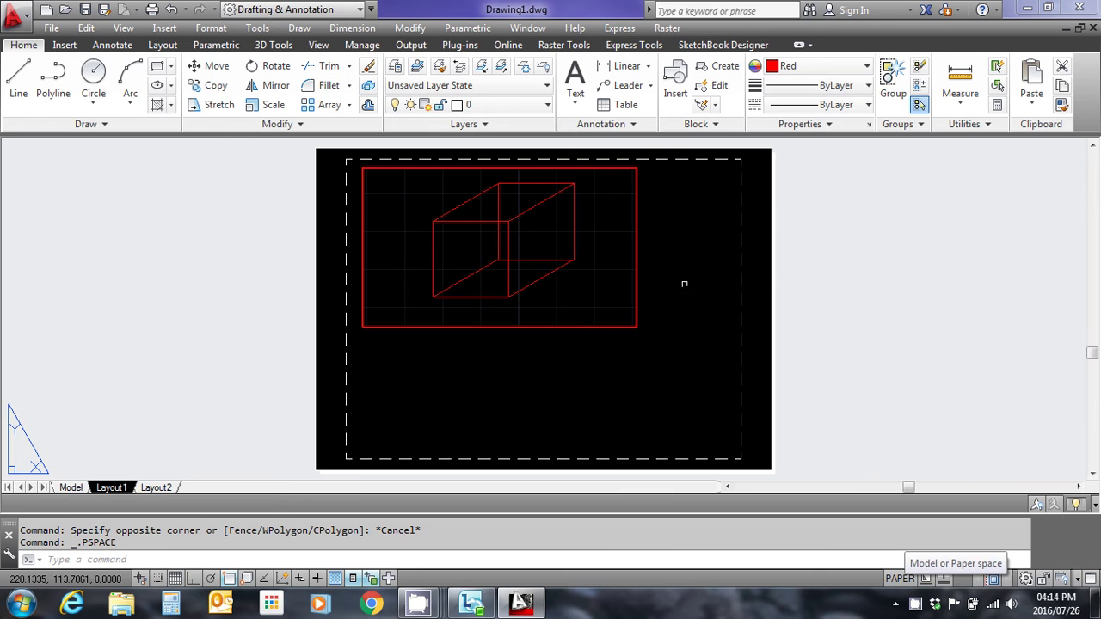
left_click(619, 104)
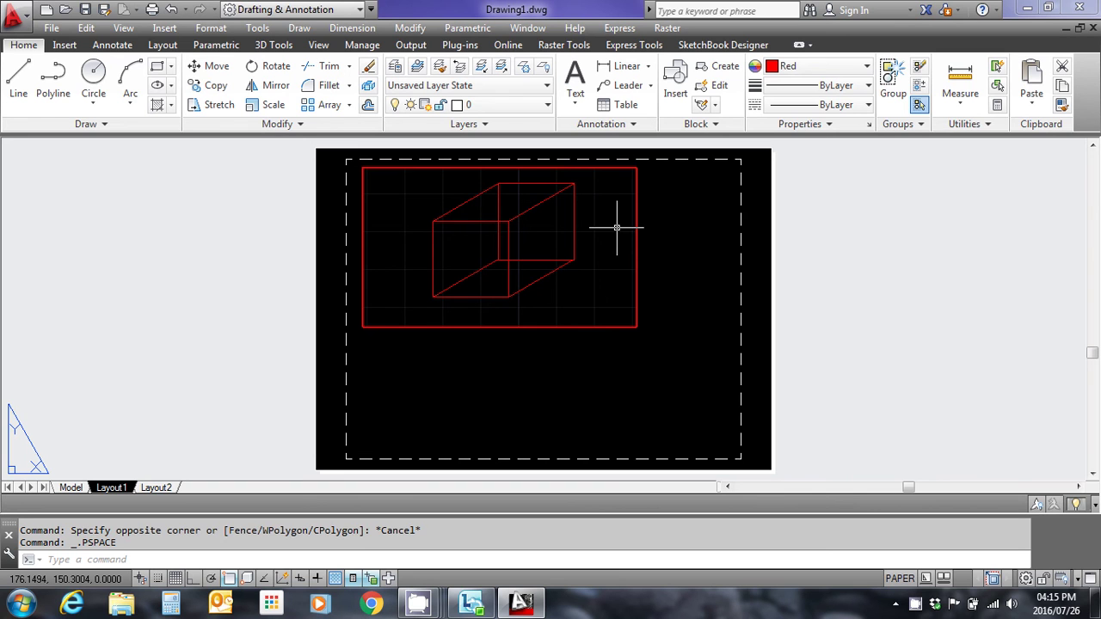
key("Escape")
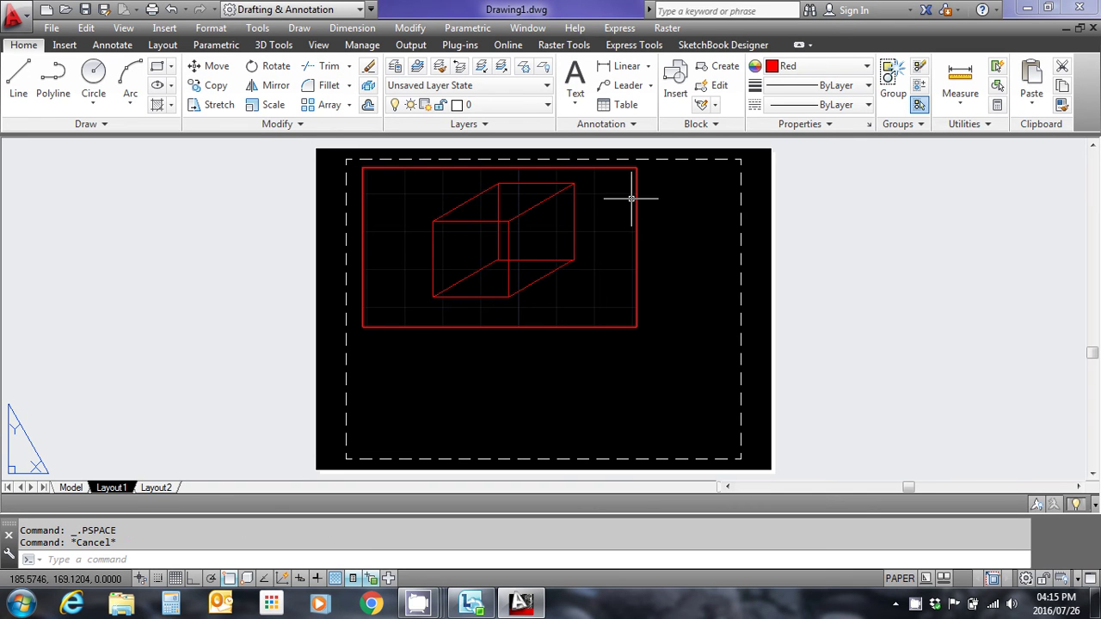
Step: Lock the display of the viewport and deselect it
left_click(636, 199)
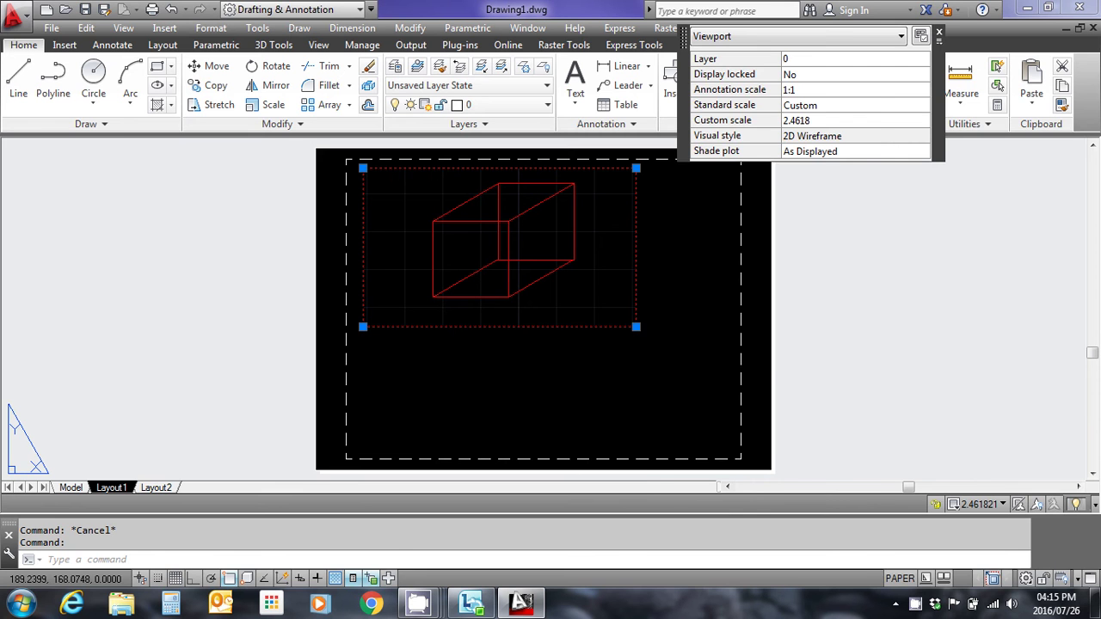
right_click(632, 199)
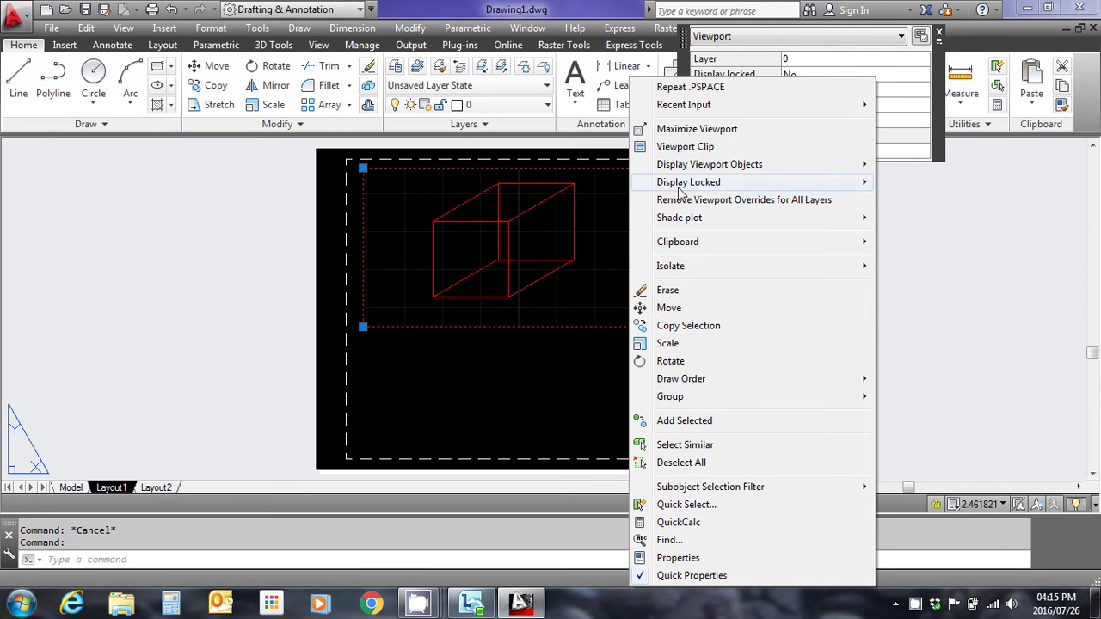
mouse_move(692, 190)
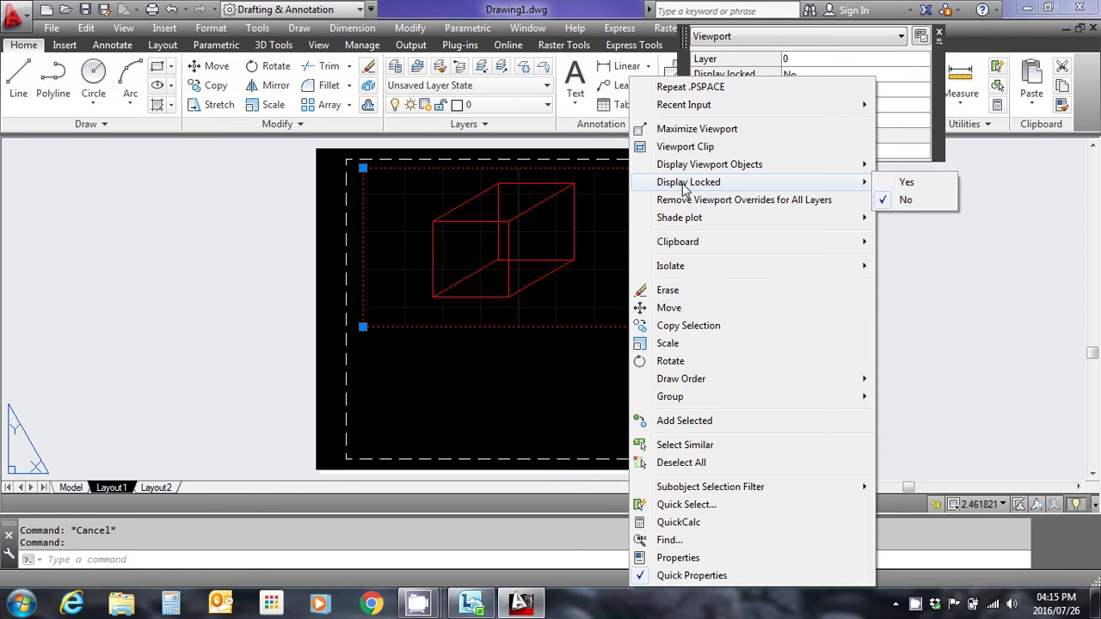
left_click(906, 183)
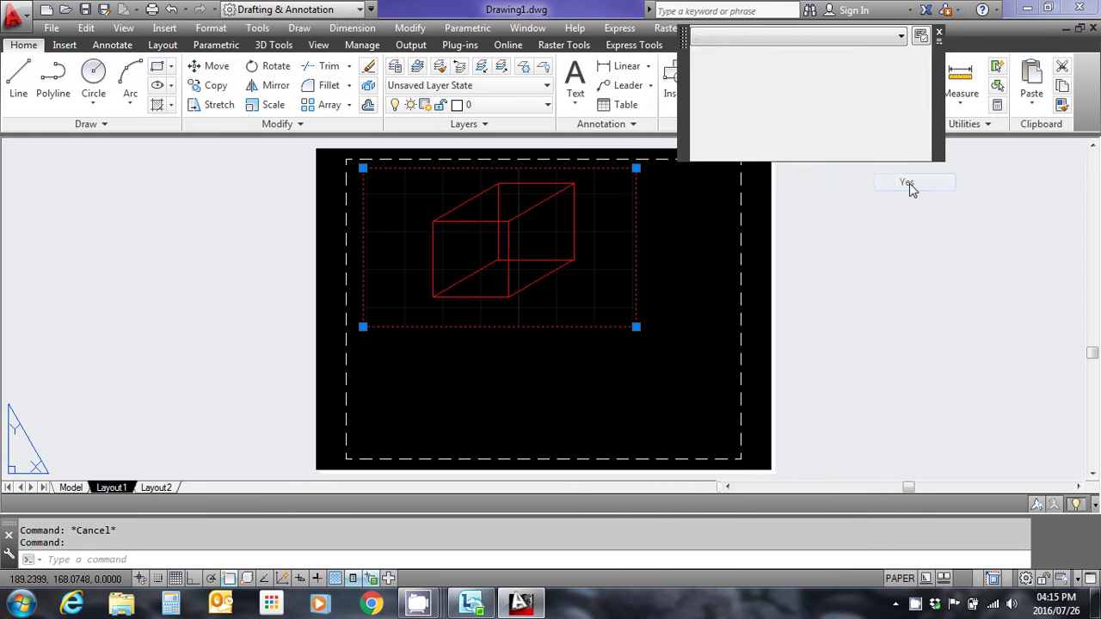
key("Escape")
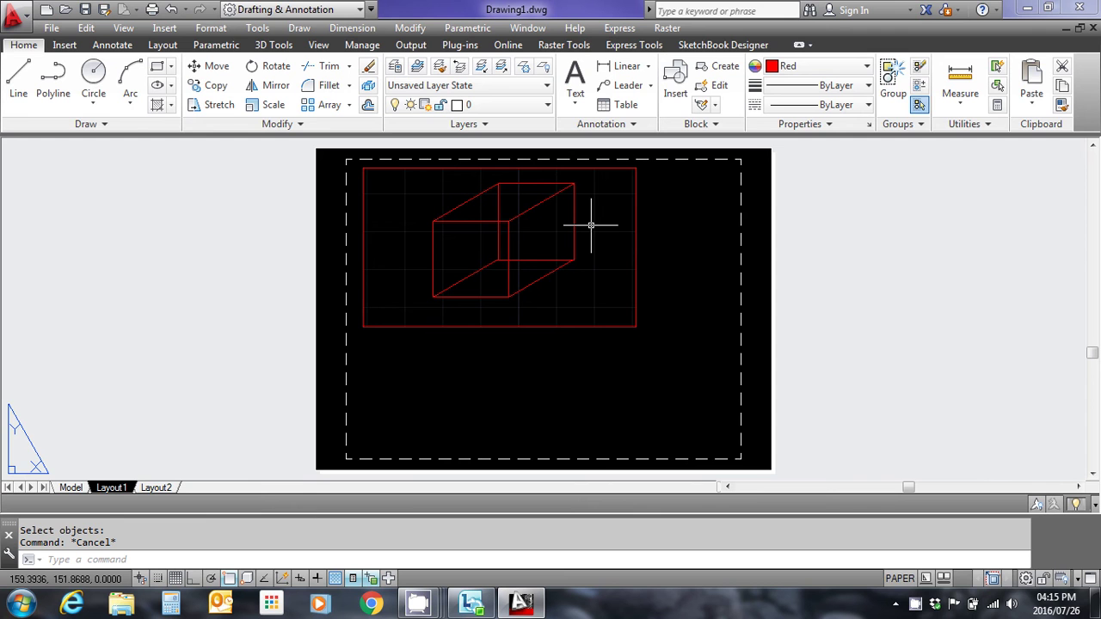
Step: Check the display lock by zooming in and out inside the active viewport, and return to paper space
double_click(590, 225)
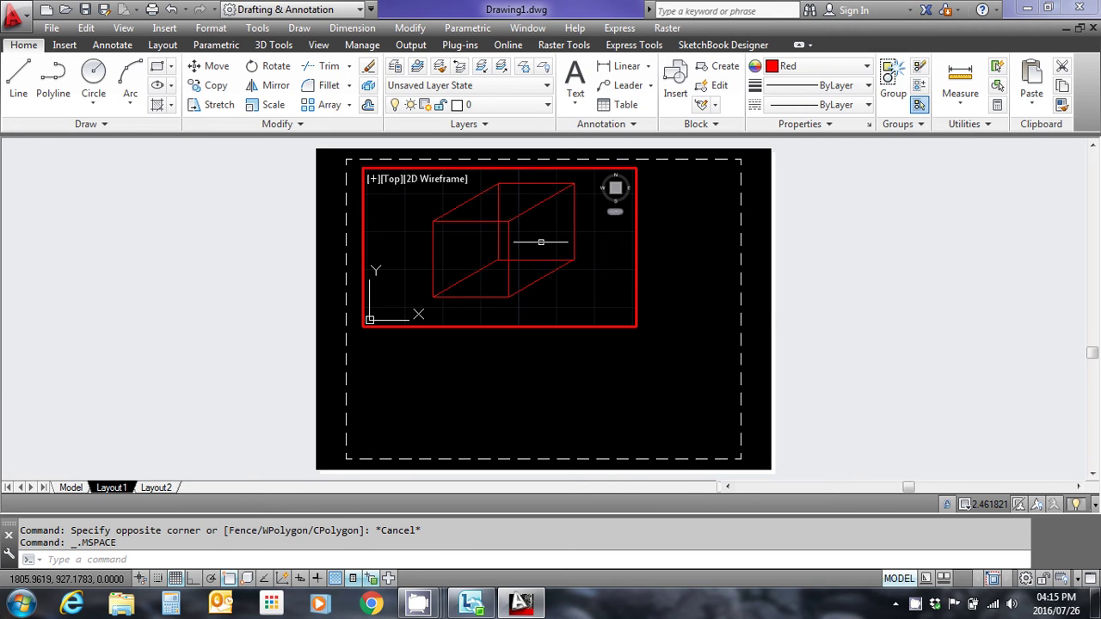
scroll(540, 242, "up", 2)
scroll(540, 242, "up", 2)
scroll(540, 242, "down", 6)
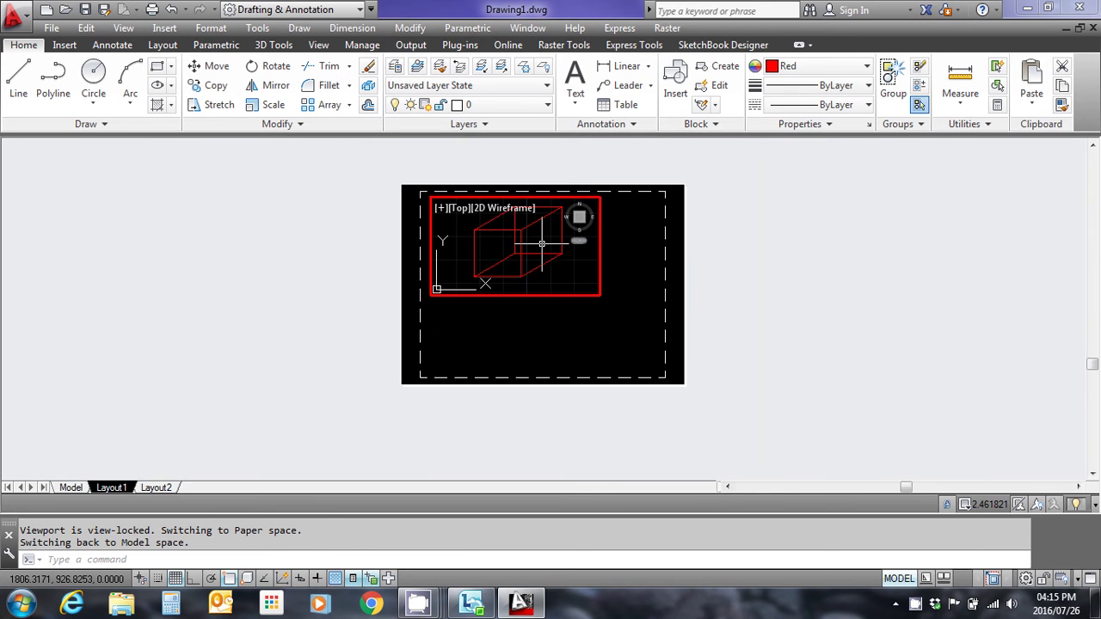
scroll(542, 244, "up", 2)
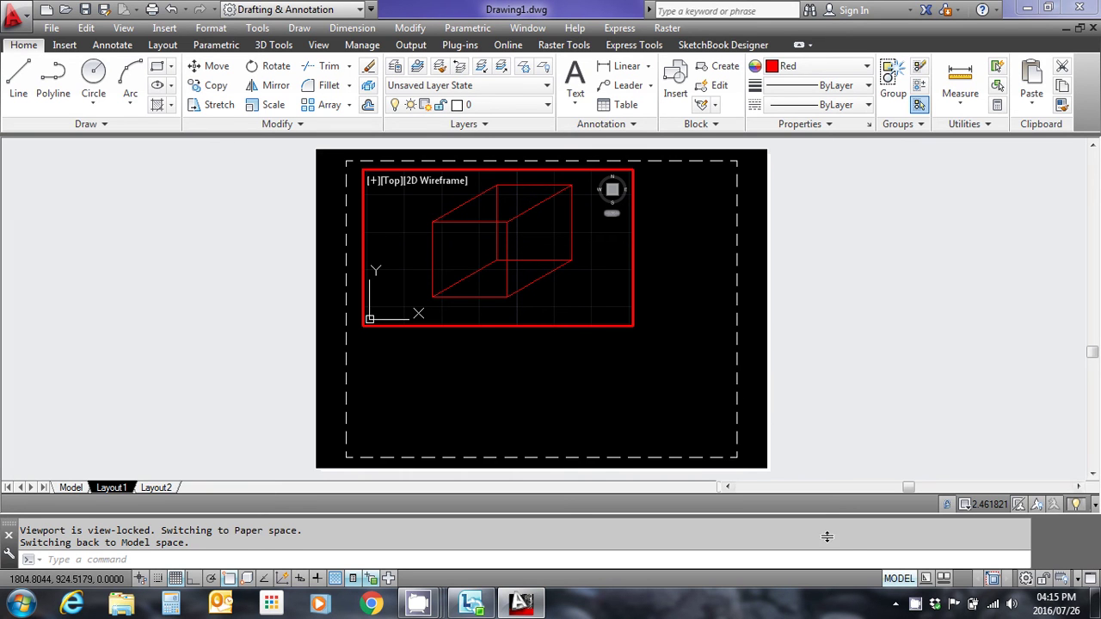
left_click(898, 580)
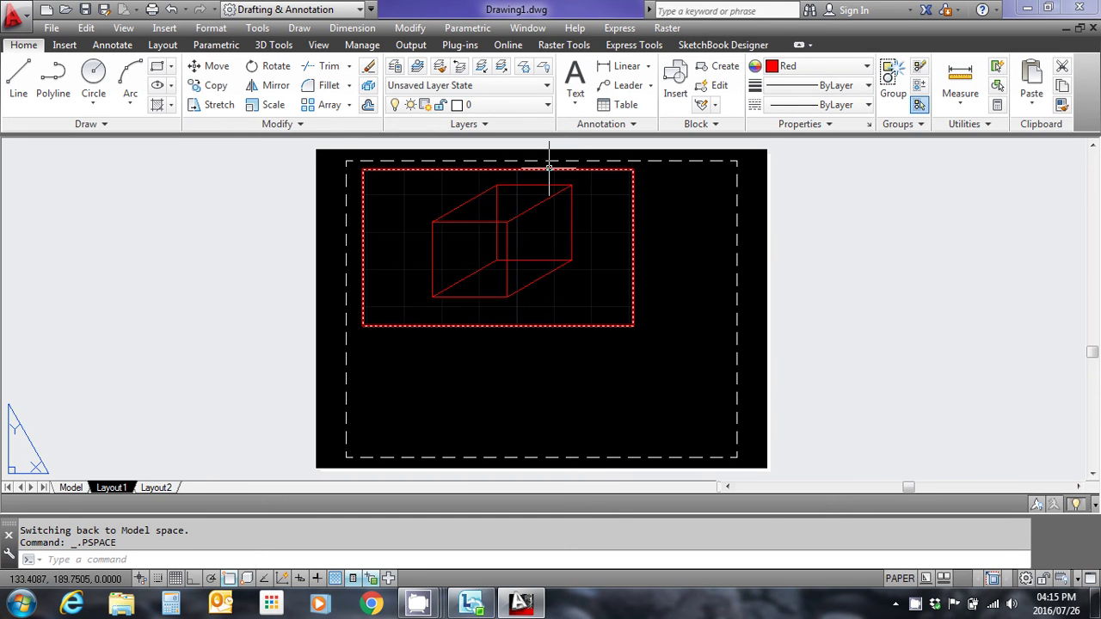
key("Escape")
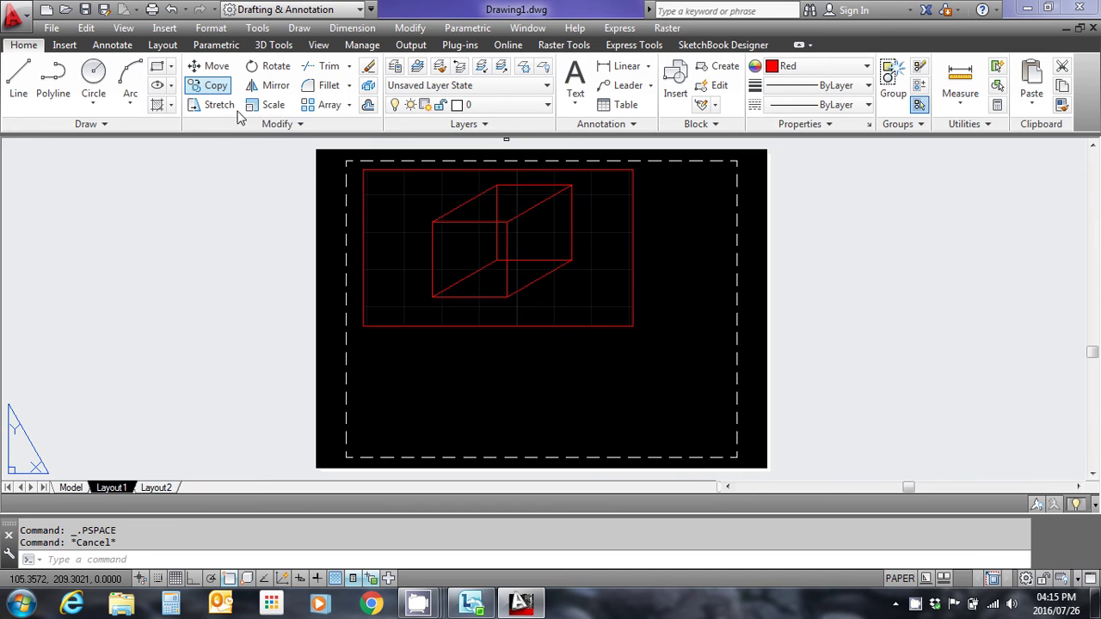
Step: Copy the locked viewport from its upper-left corner to the lower-right area of the sheet
left_click(216, 85)
left_click(365, 168)
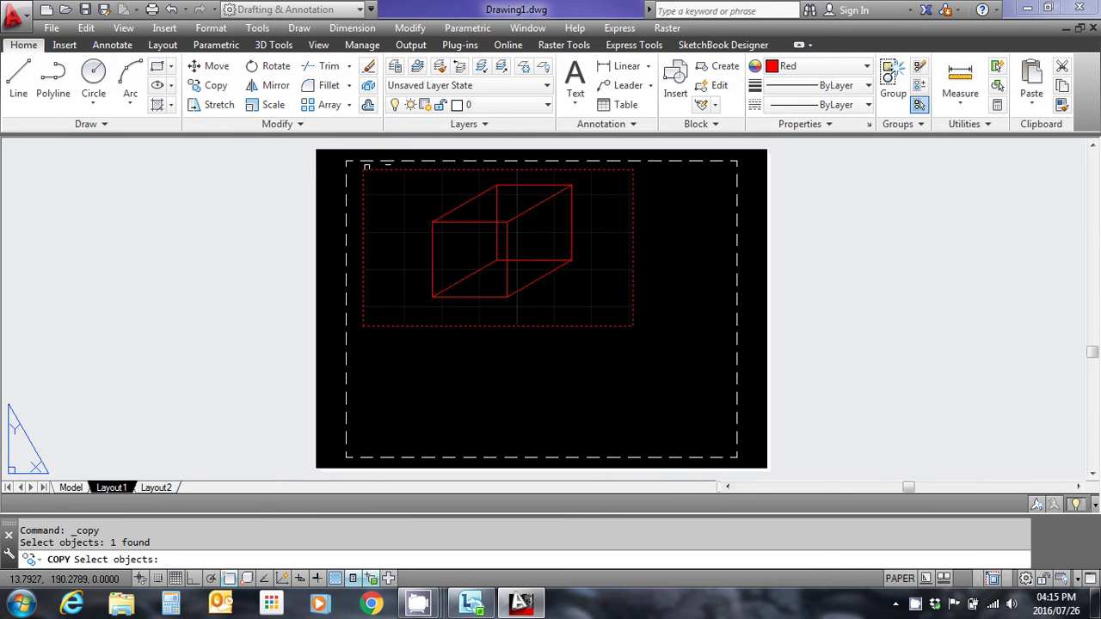
key("Return")
left_click(365, 169)
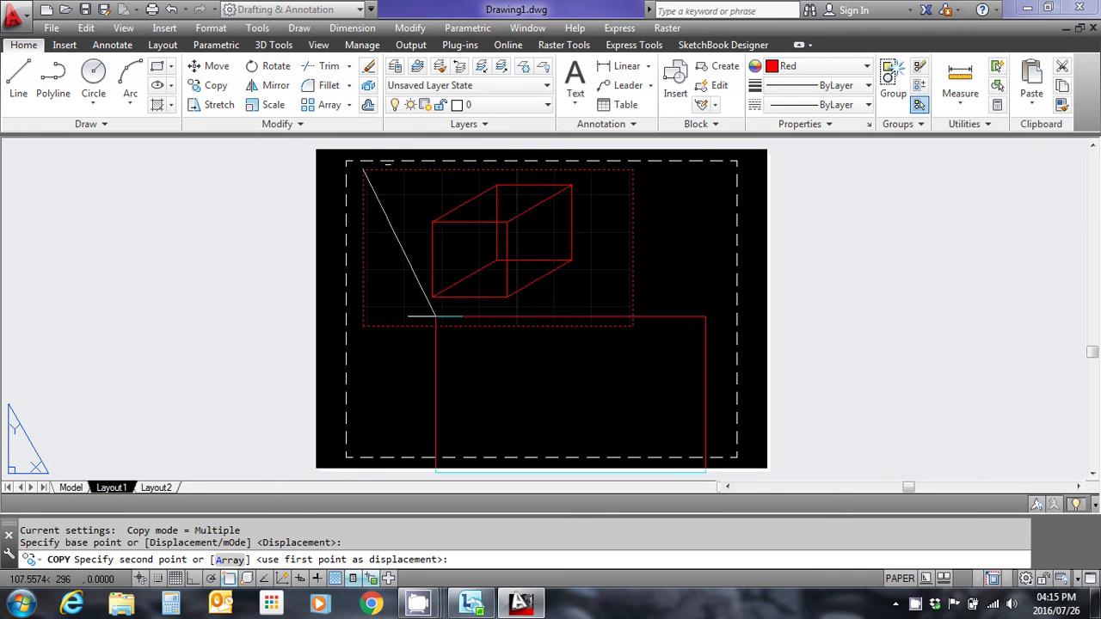
left_click(522, 289)
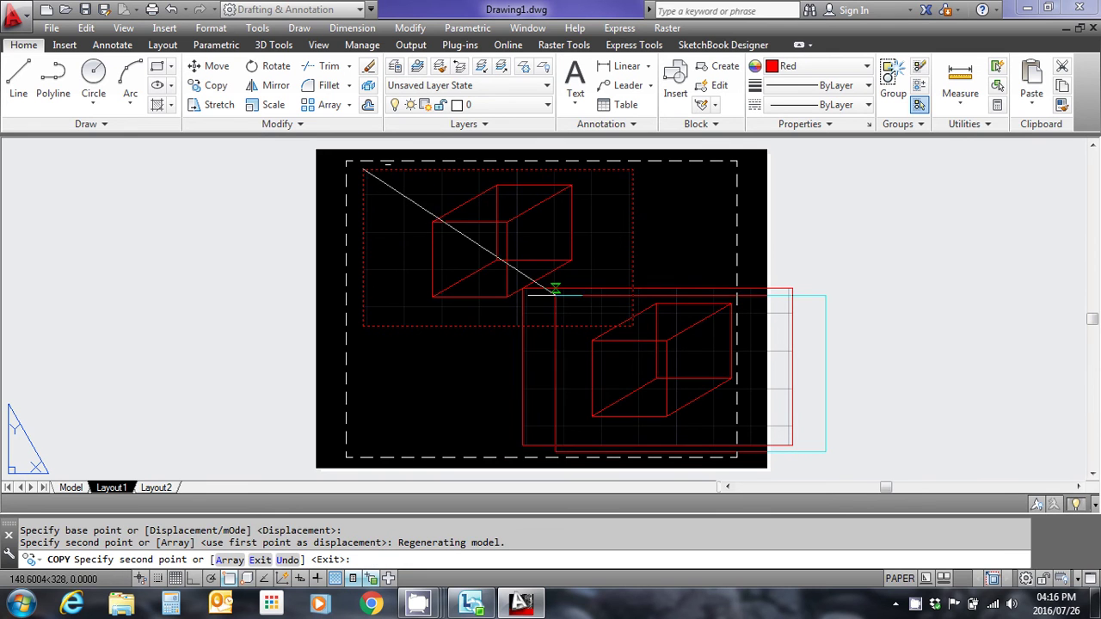
key("Escape")
key("Escape")
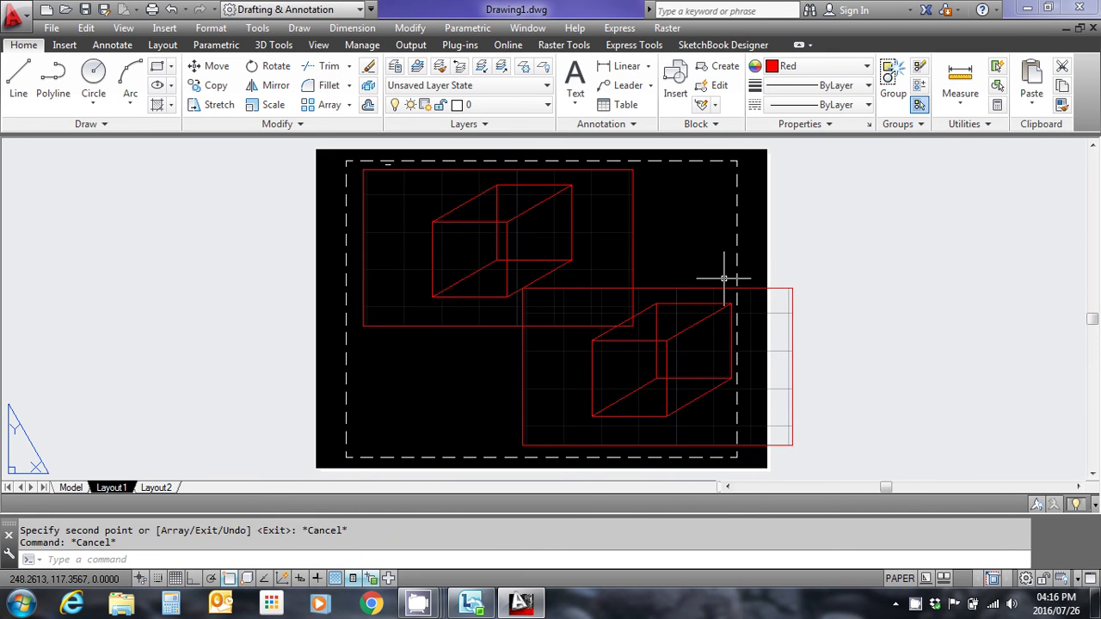
Step: Resize the copied viewport by stretching its upper corners inward so it fits inside the printable area below the original viewport
left_click(753, 288)
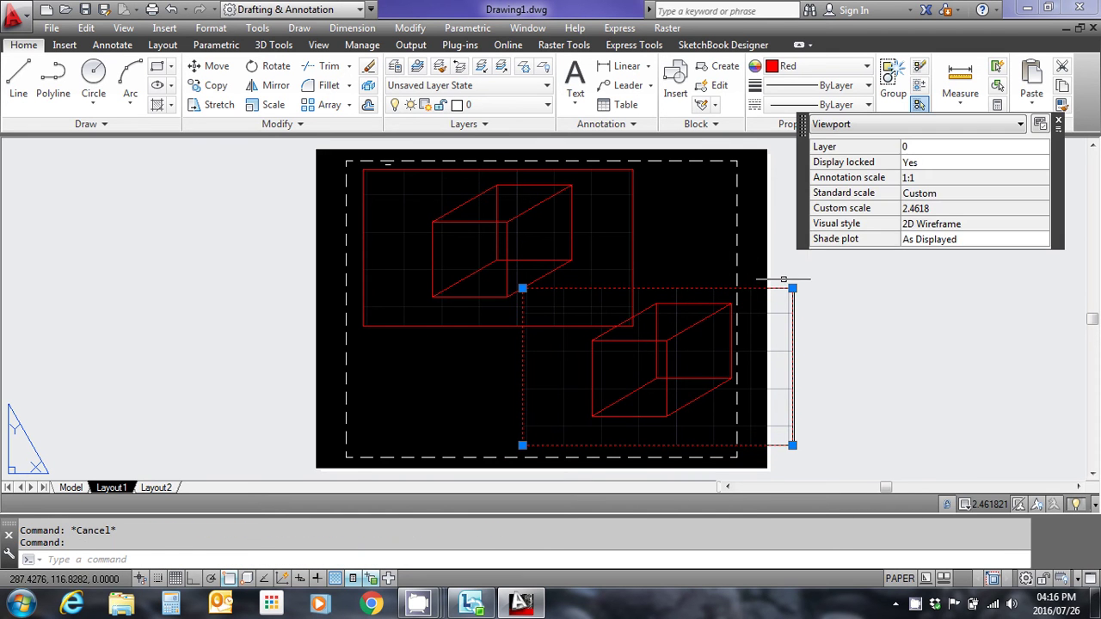
left_click(792, 288)
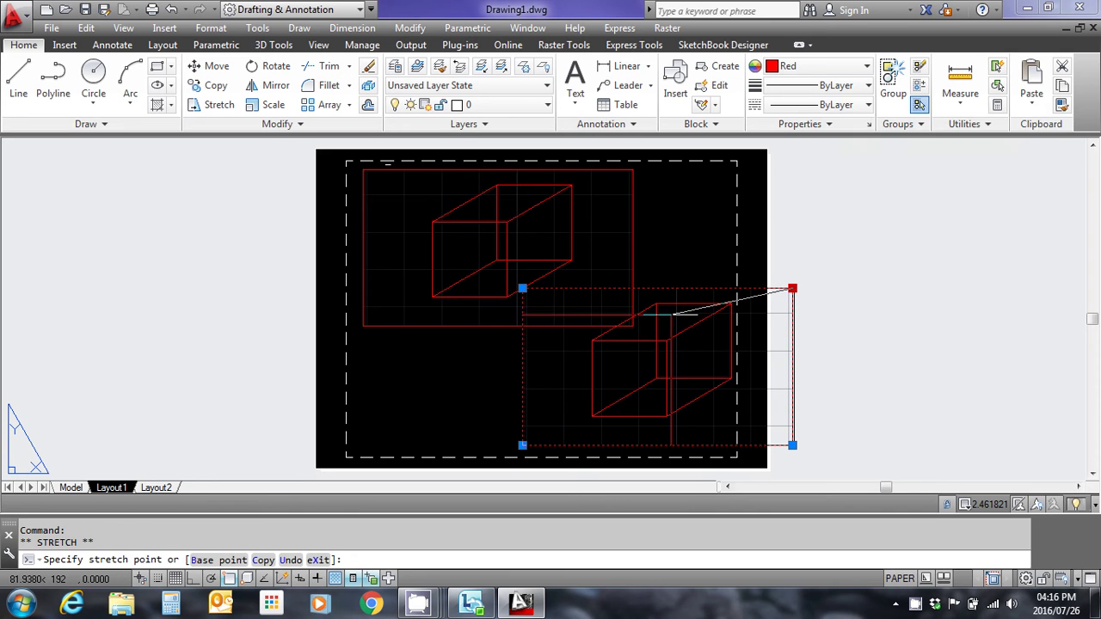
left_click(671, 315)
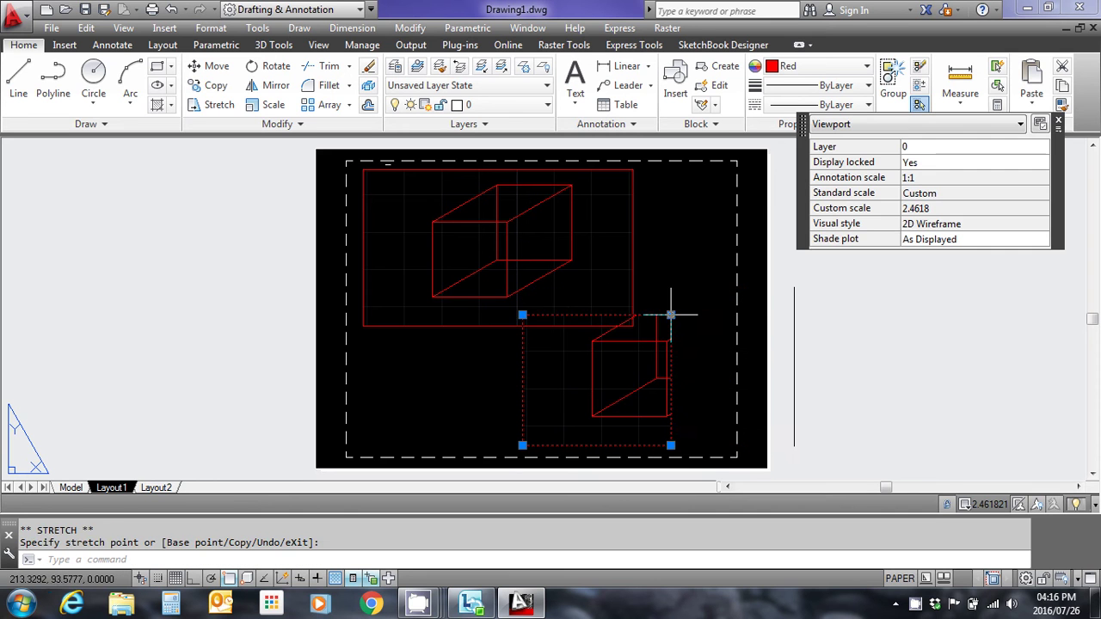
left_click(522, 315)
left_click(534, 341)
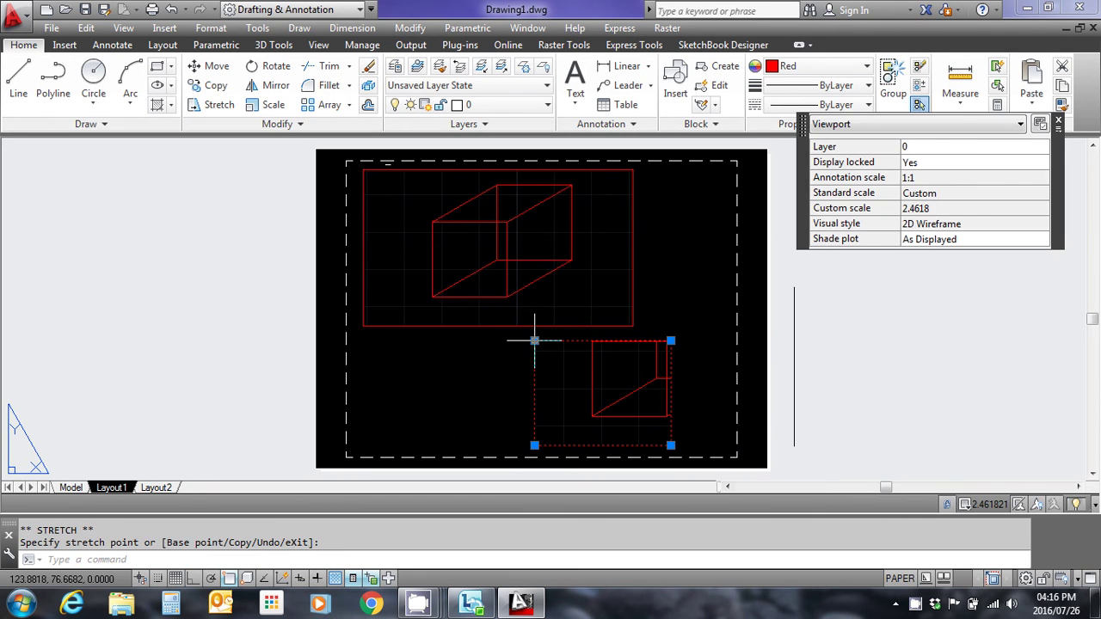
key("Escape")
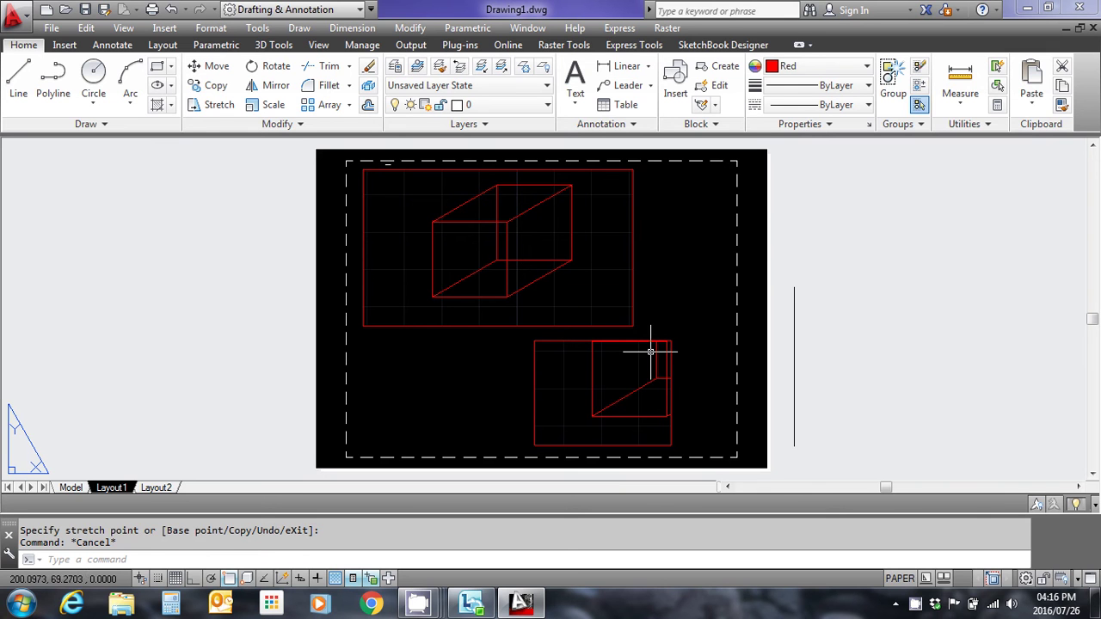
left_click(659, 347)
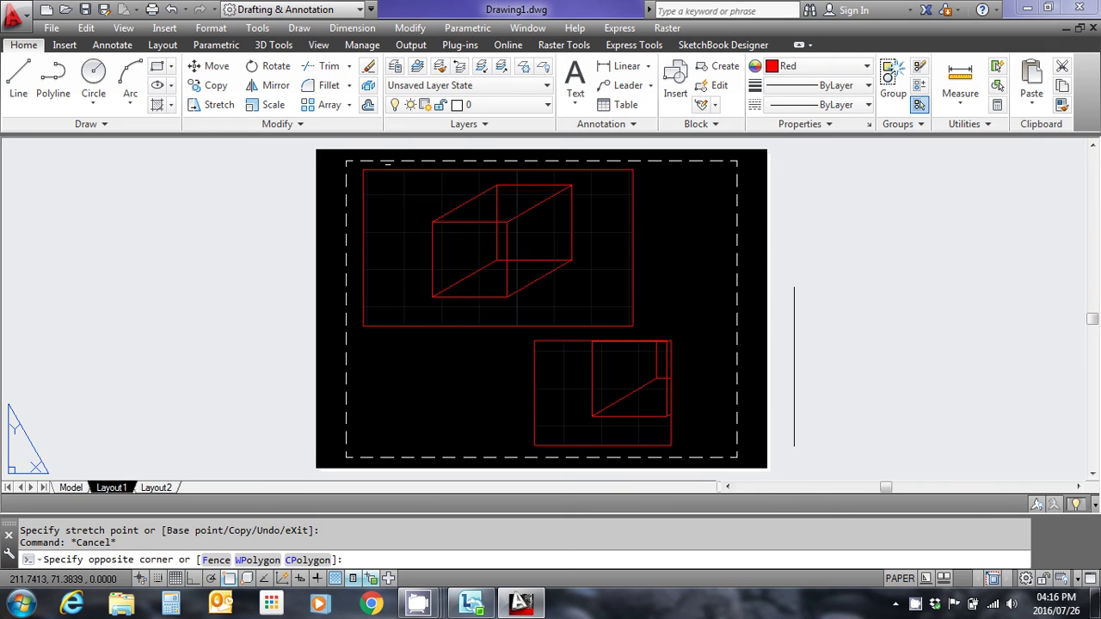
left_click(663, 356)
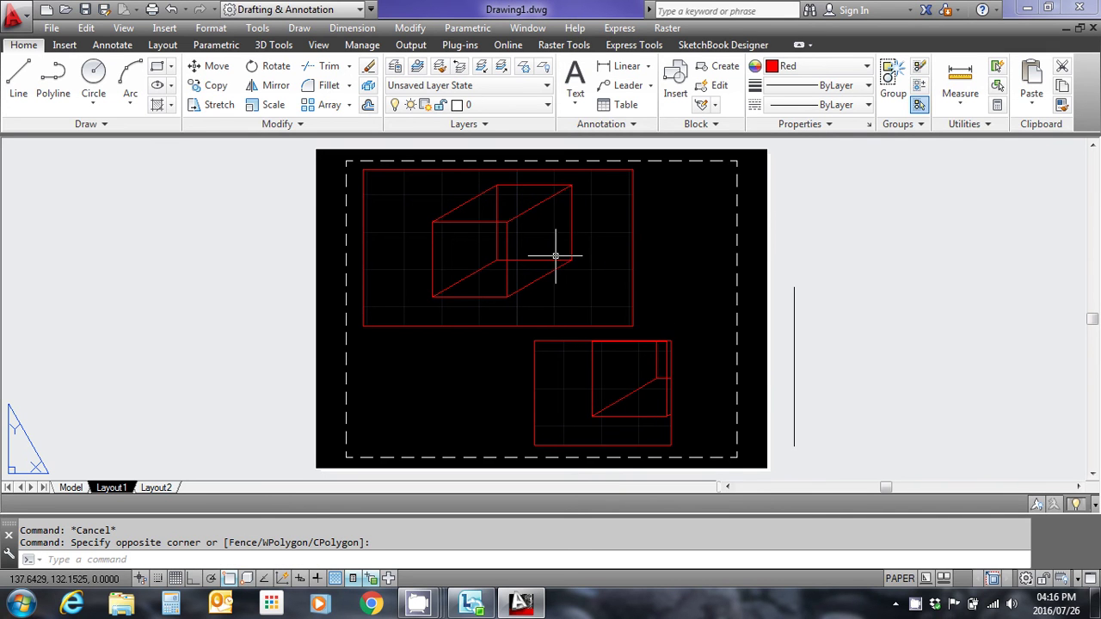
key("Escape")
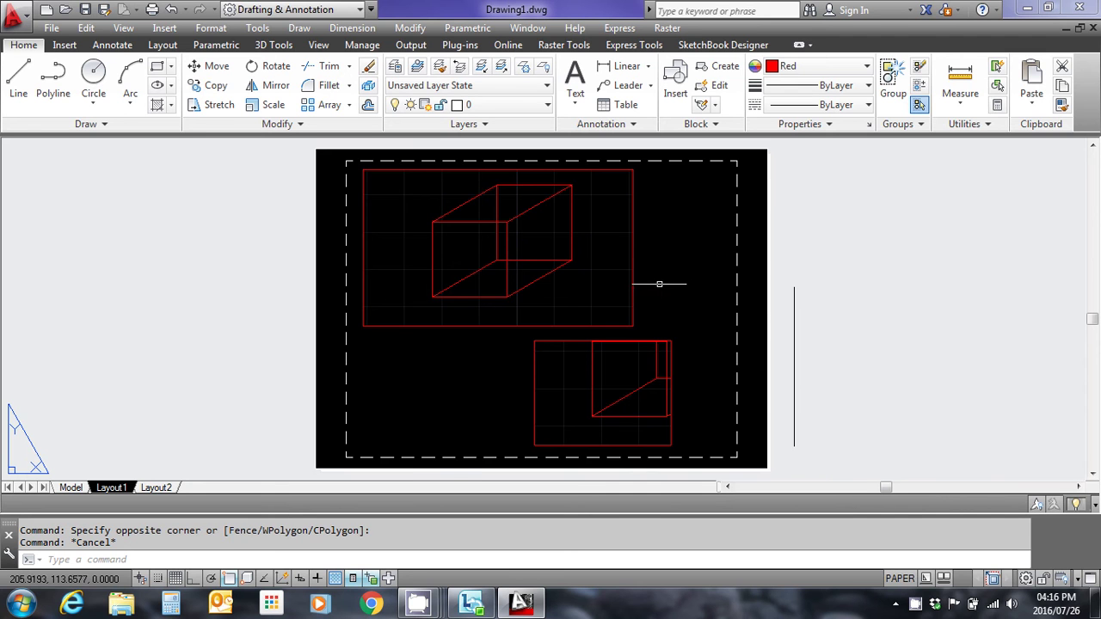
Step: Erase both viewports from the Layout1 sheet
scroll(660, 283, "down", 3)
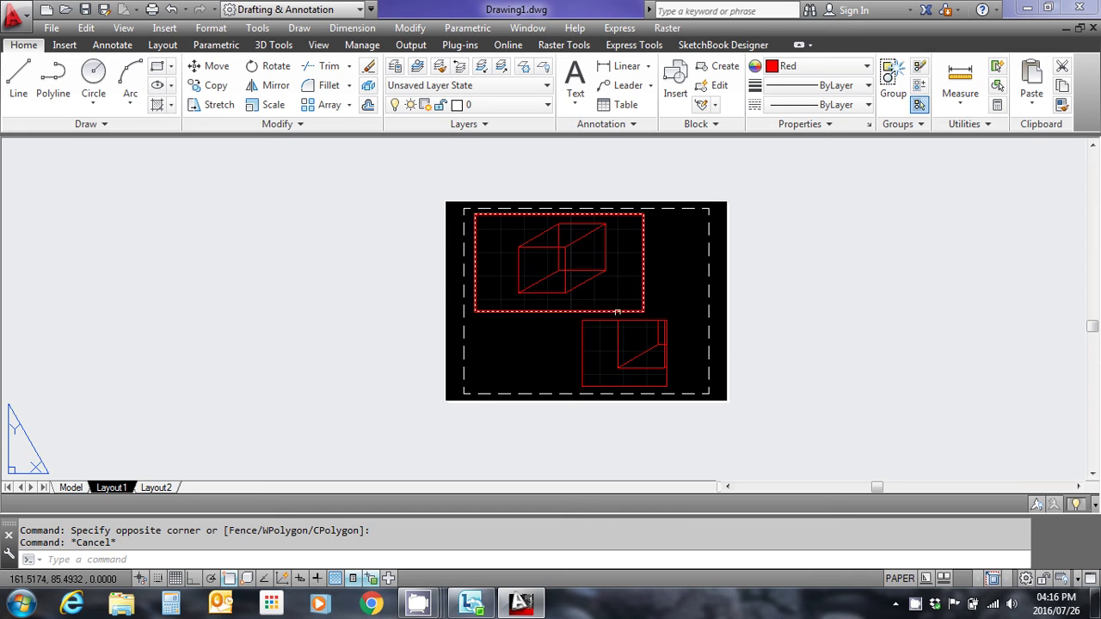
left_click(683, 345)
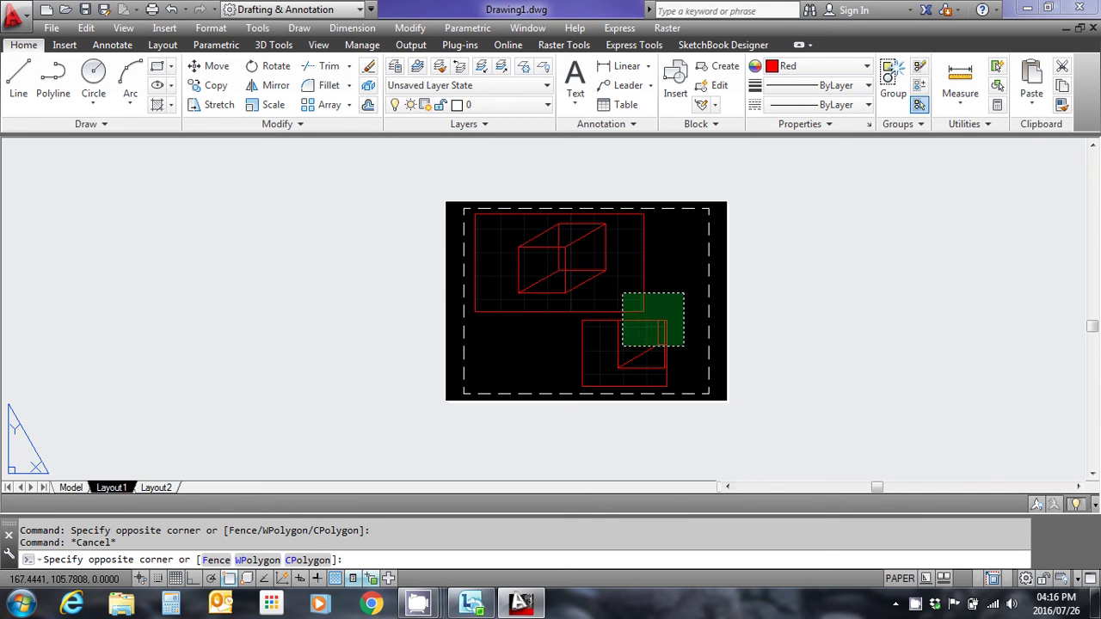
left_click(623, 295)
key("Delete")
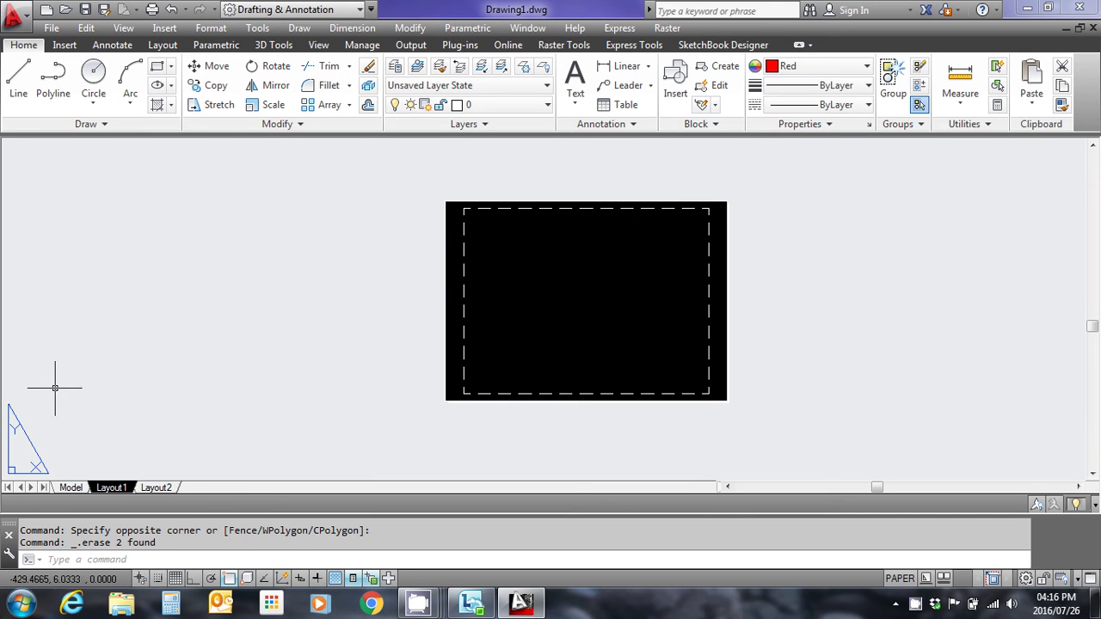
Step: Modify the page setup of Layout2 and assign the plot style table NMMUS4PROJ.ctb
left_click(165, 488)
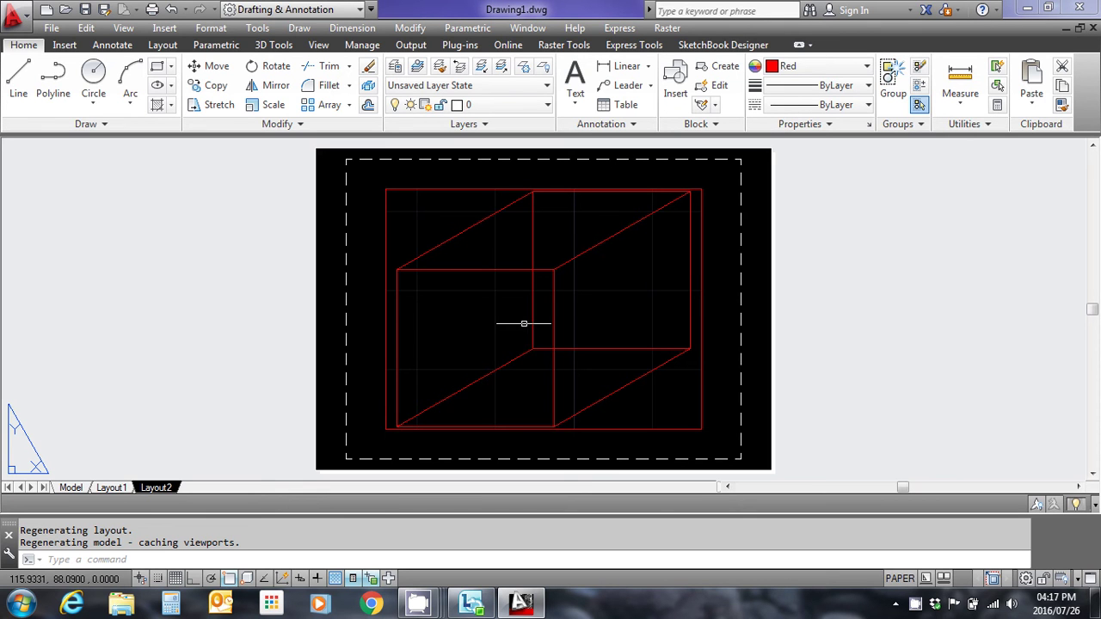
right_click(157, 493)
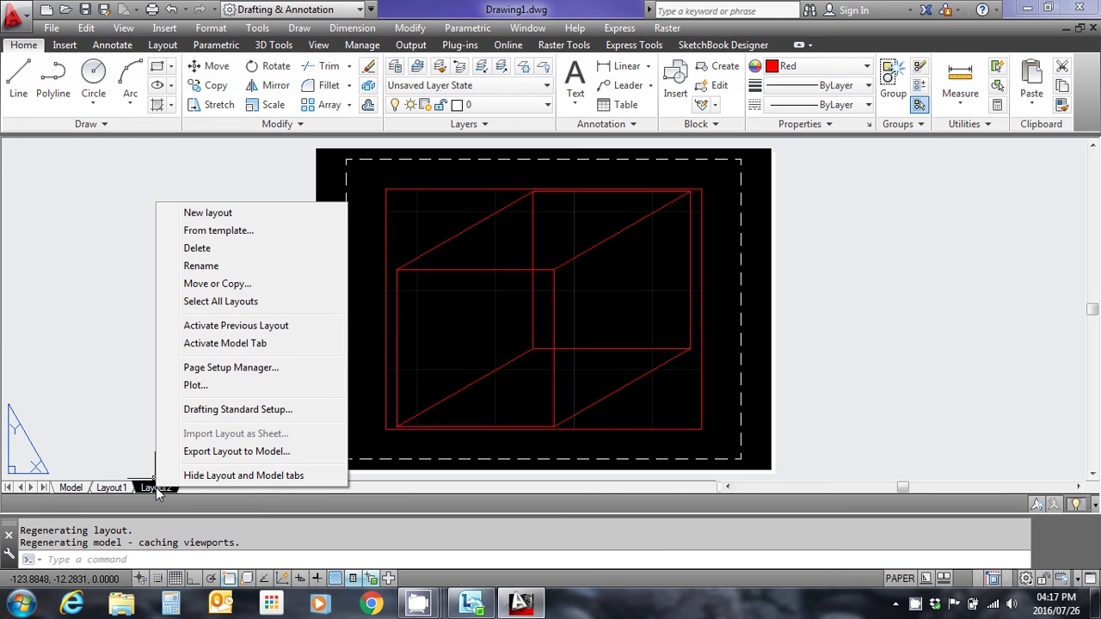
left_click(231, 368)
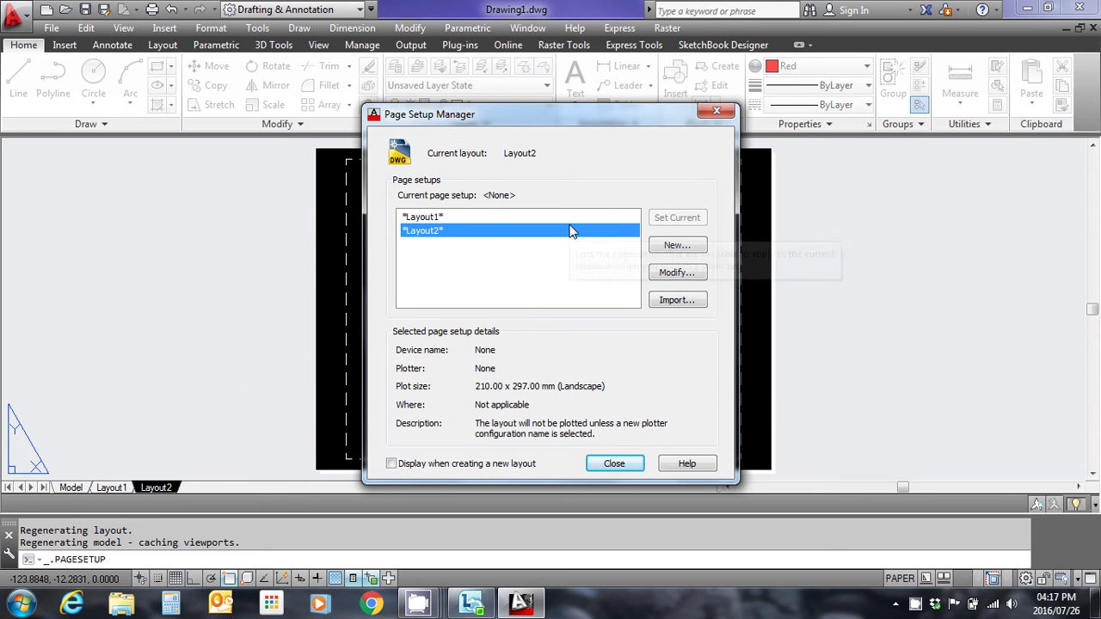
left_click(676, 275)
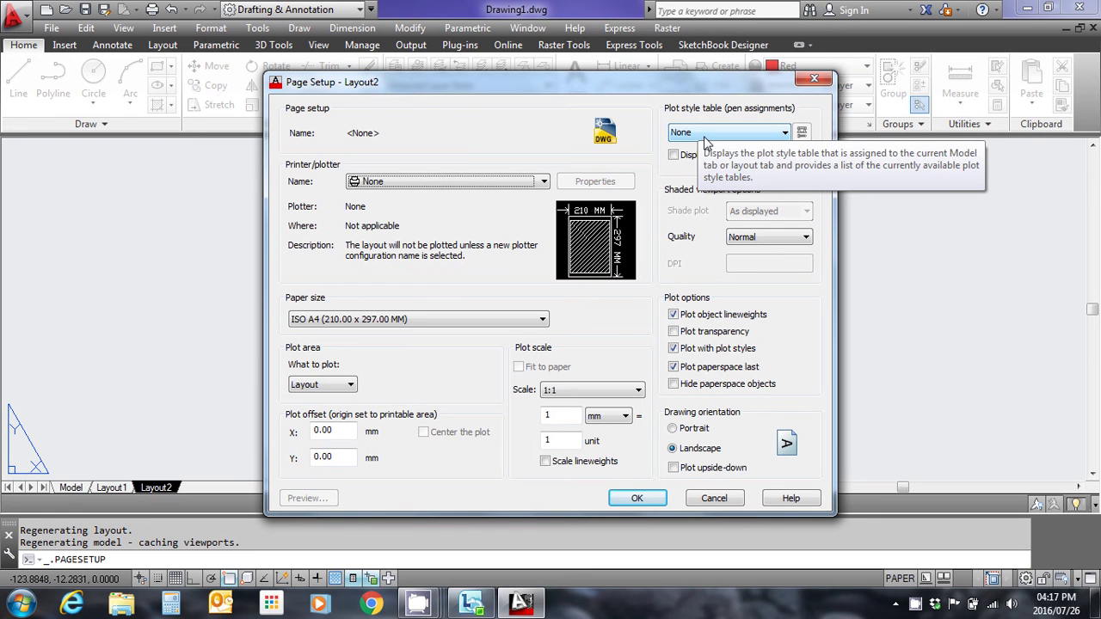
left_click(785, 135)
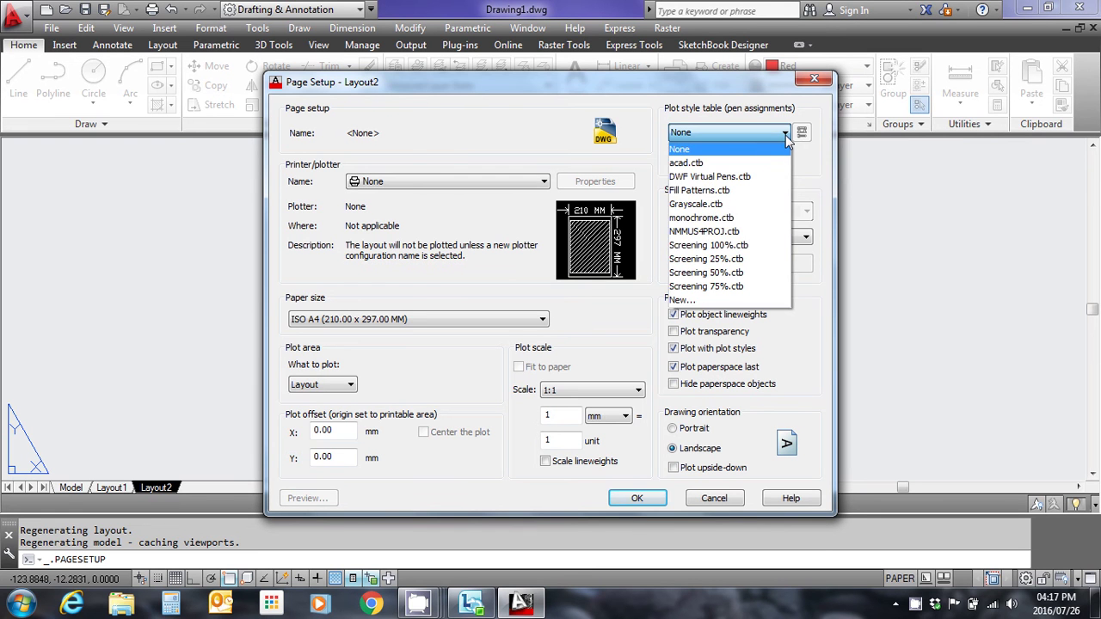
left_click(724, 232)
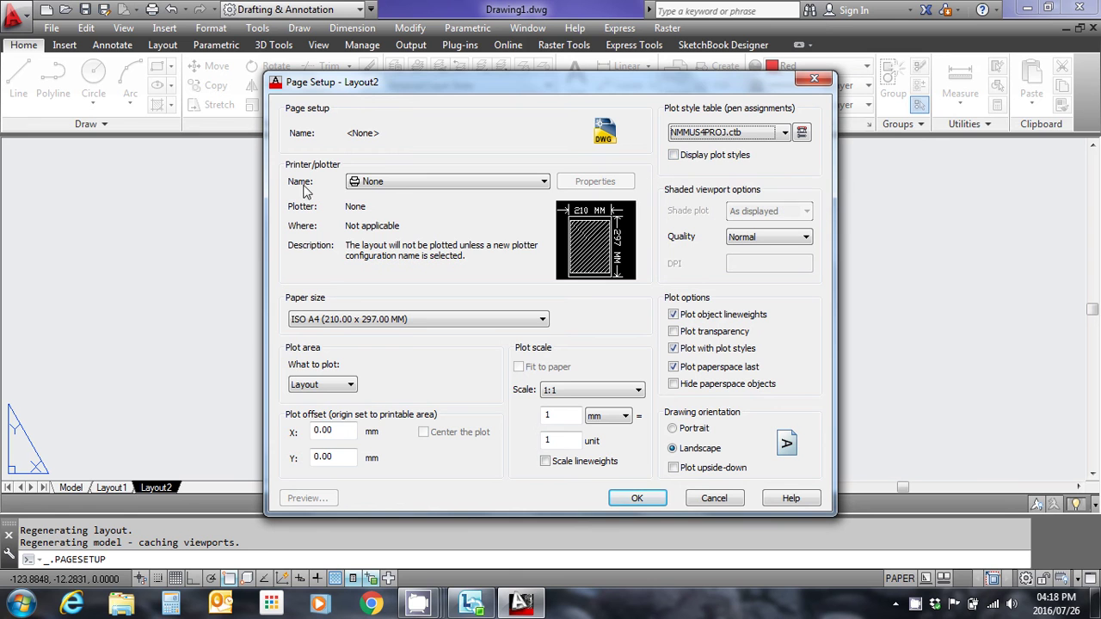
Step: Set the plotter to DWG To PDF.pc3 and the paper size to ISO A3 (420.00 x 297.00 MM)
left_click(544, 182)
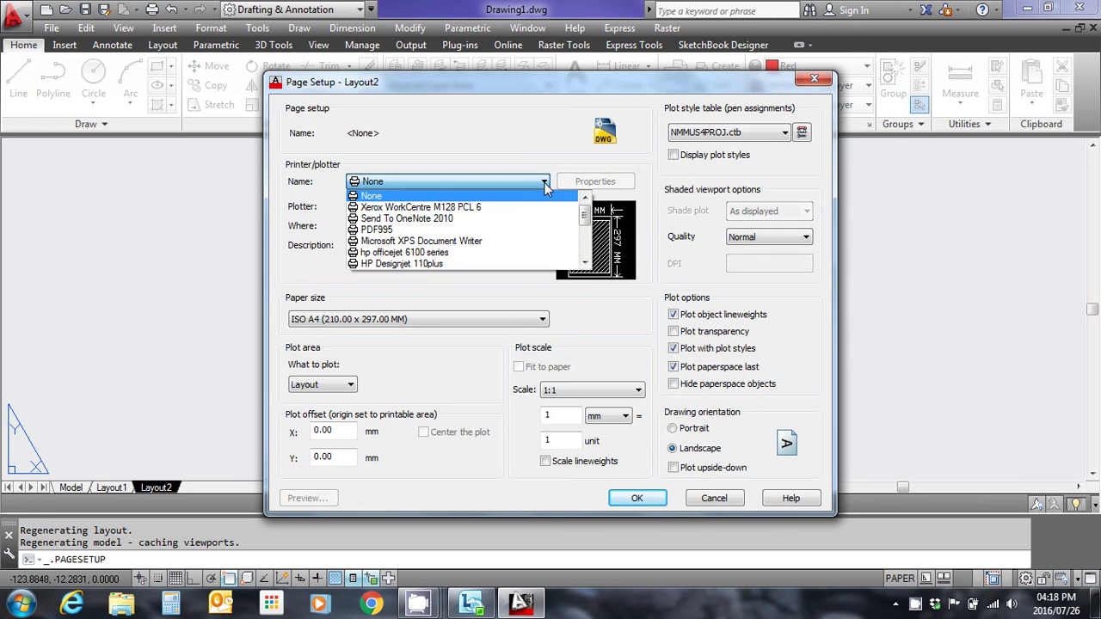
left_click_drag(583, 222, 583, 244)
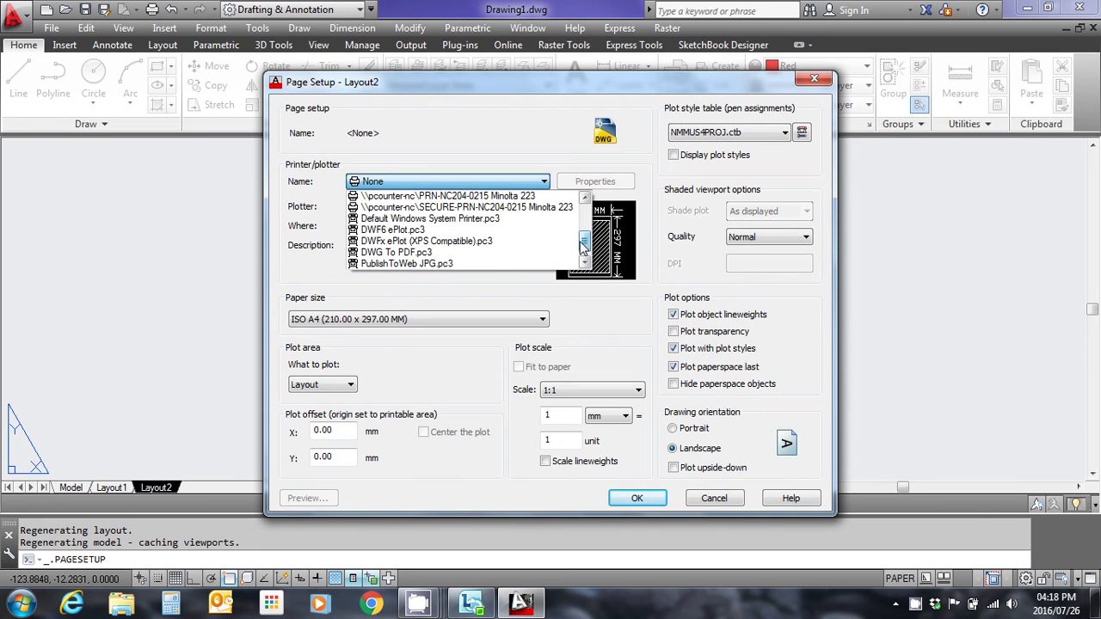
left_click(408, 253)
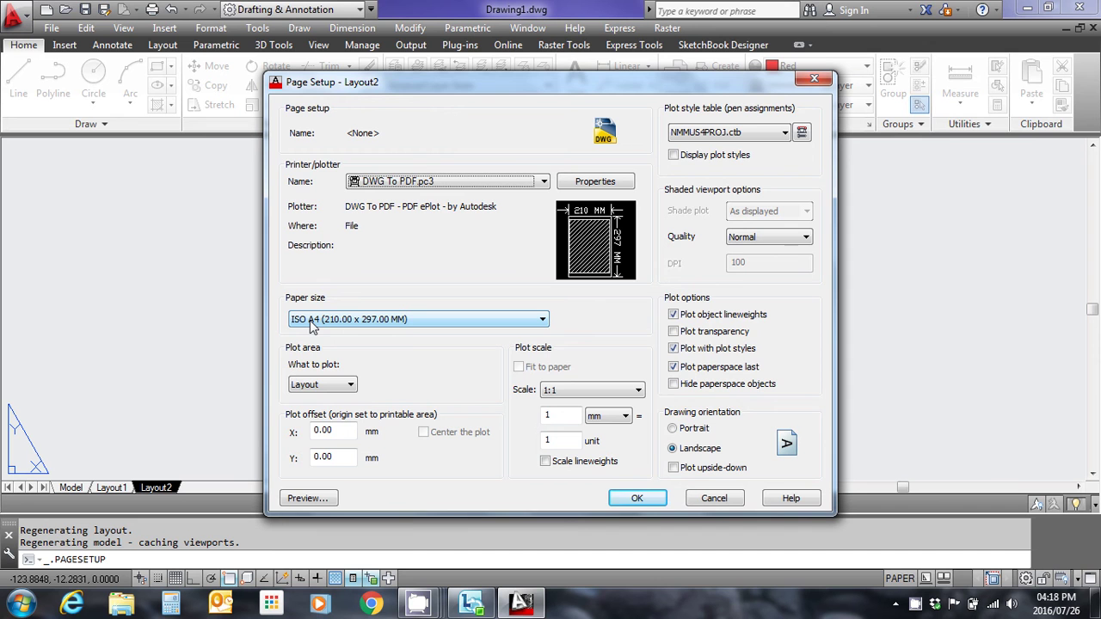
left_click(543, 320)
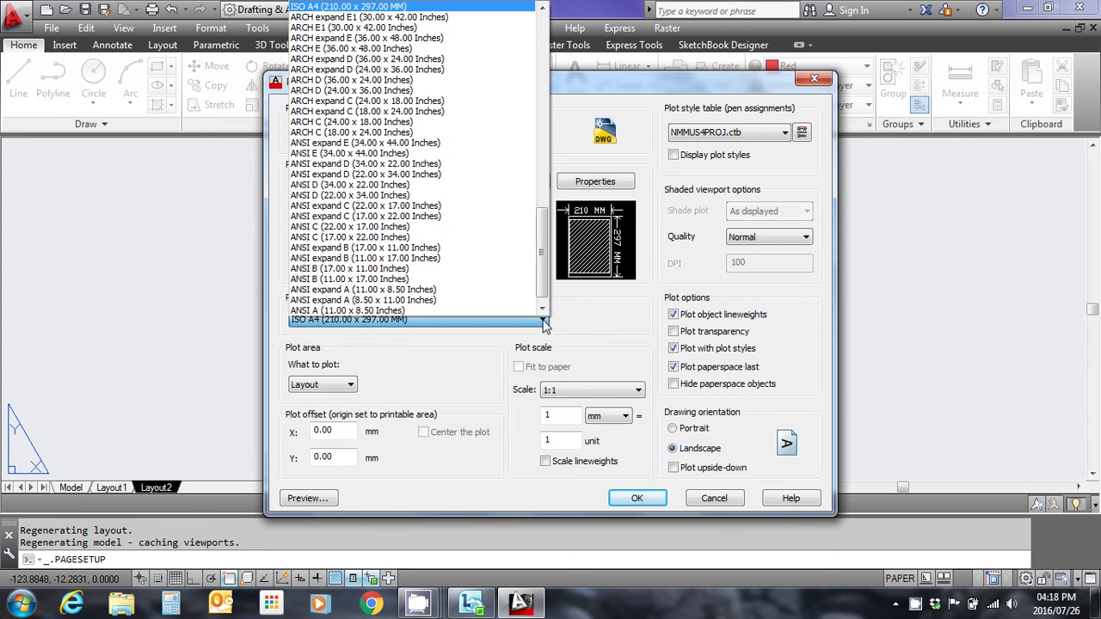
left_click_drag(543, 293, 551, 237)
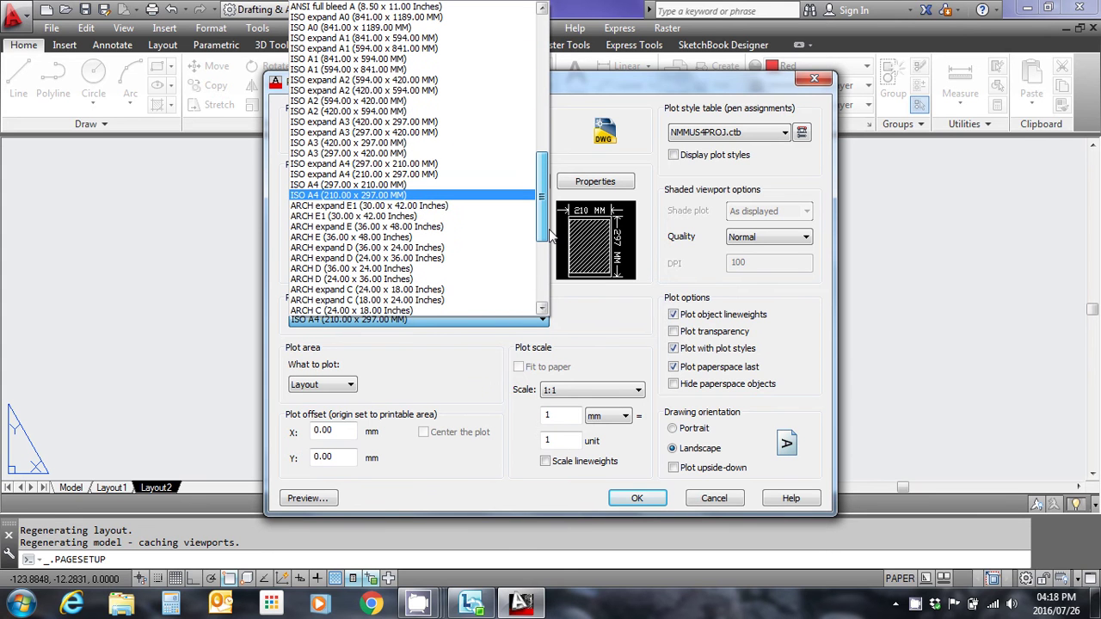
left_click(384, 144)
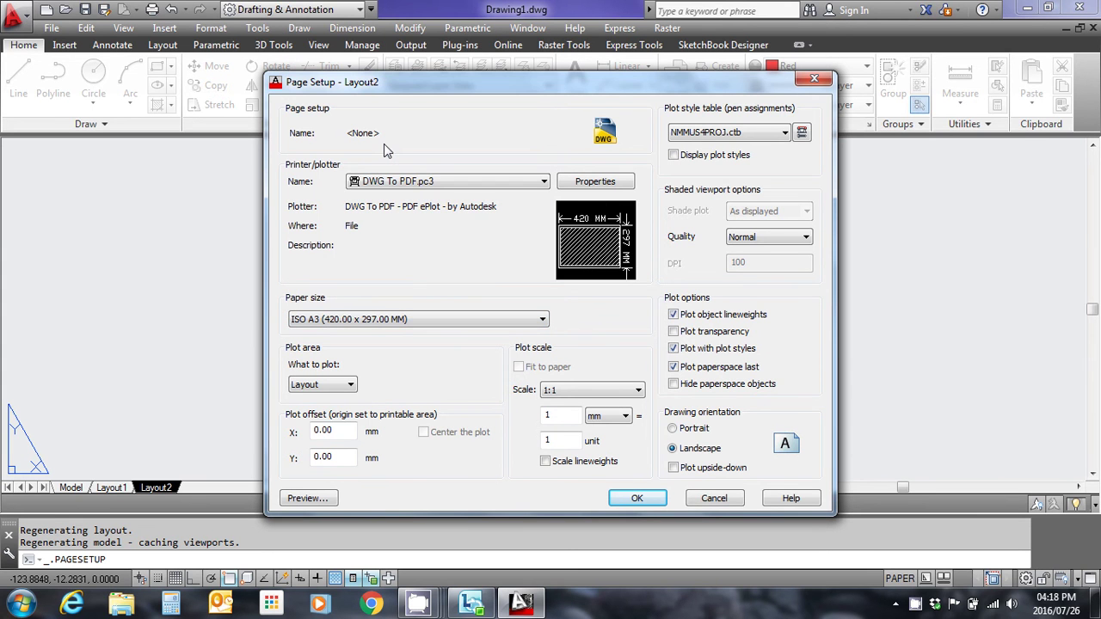
Step: Review the plot area options, keep Layout as what to plot, and apply the page setup to Layout2
left_click(350, 389)
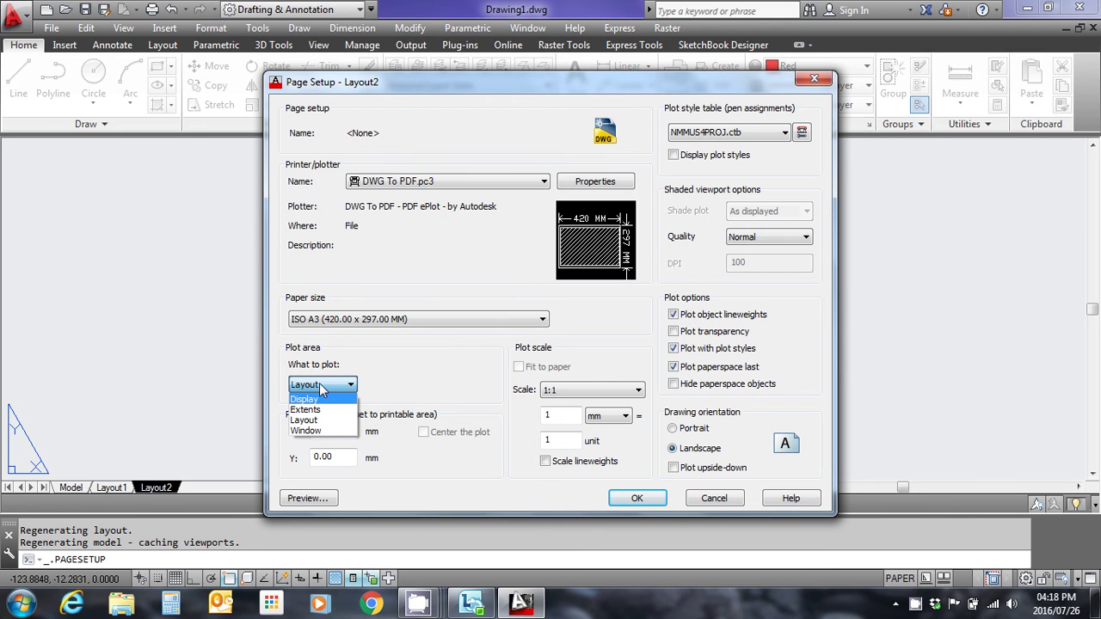
left_click(358, 392)
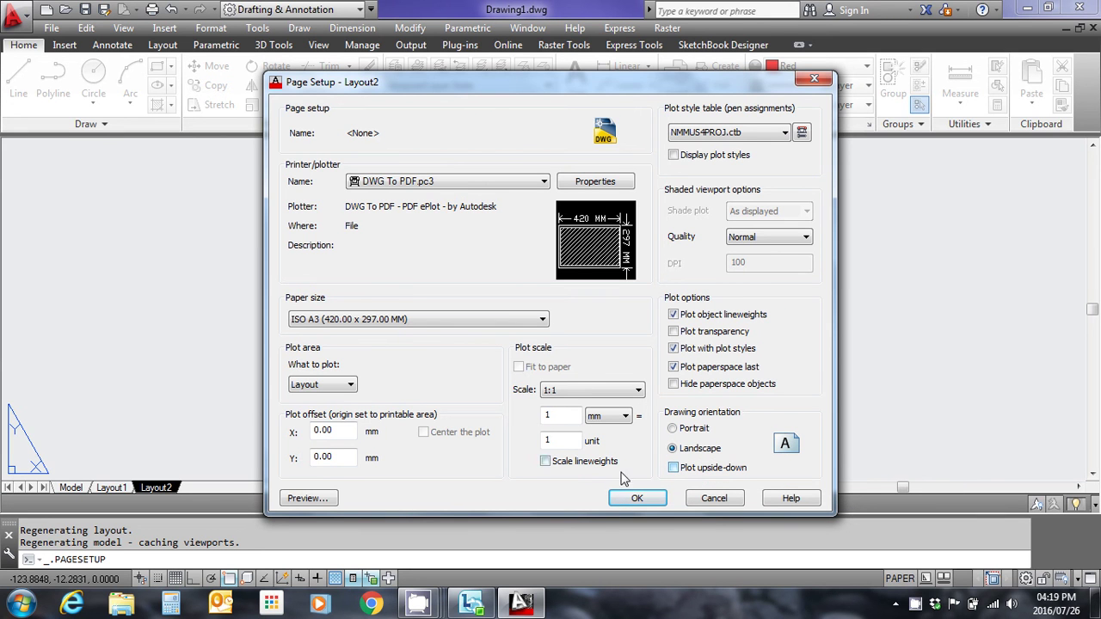
left_click(636, 499)
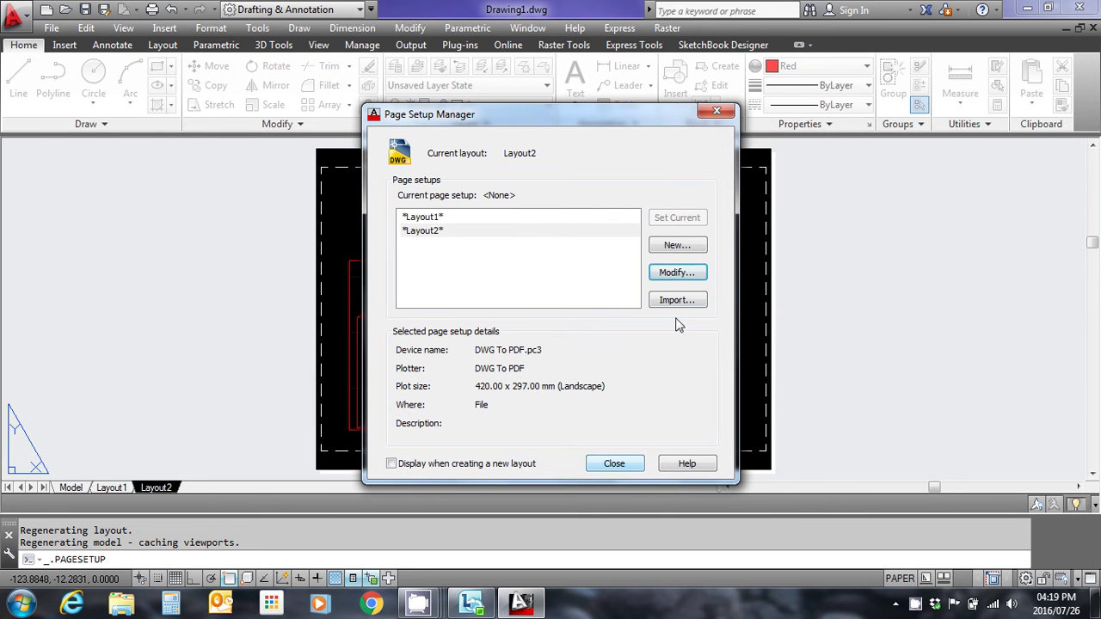
left_click(616, 463)
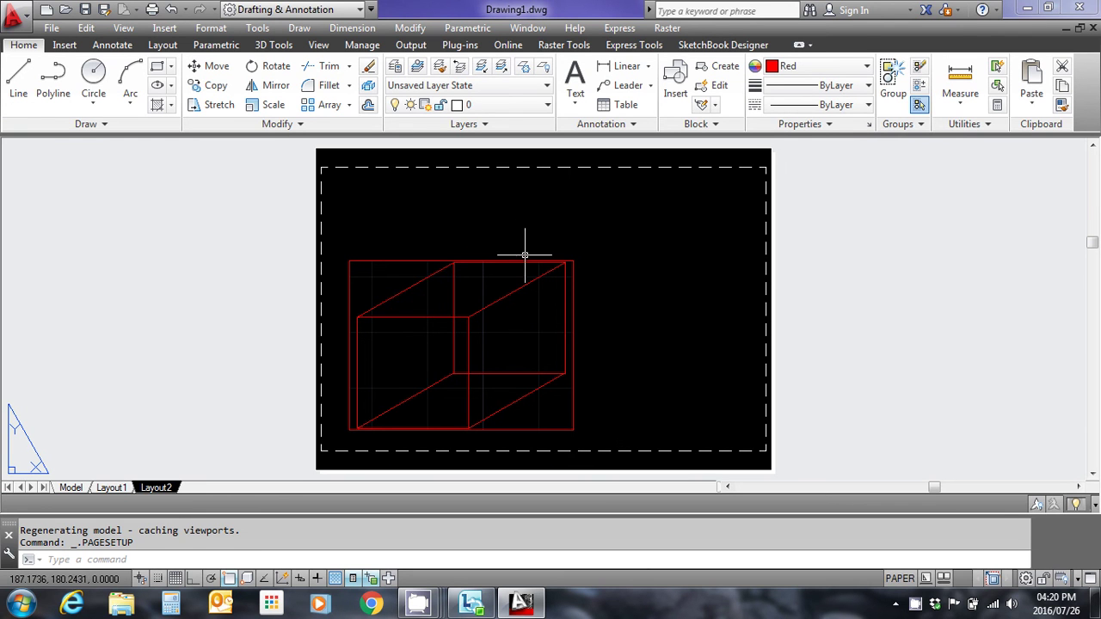
Step: Stretch the Layout2 viewport's upper-right corner outward to fill most of the A3 sheet, and deselect it
left_click(573, 270)
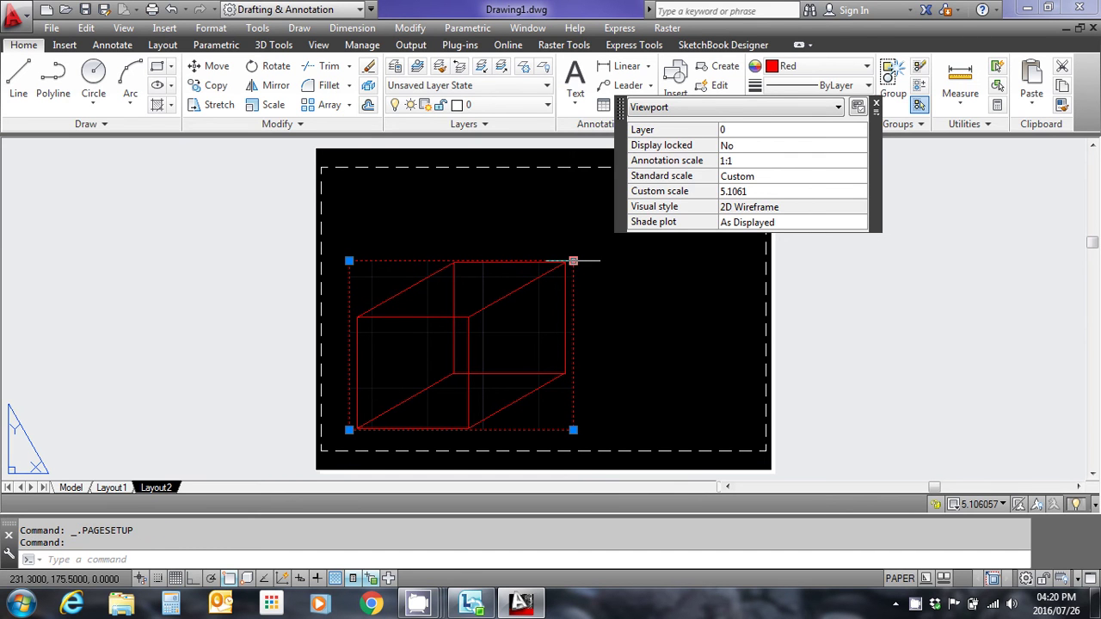
left_click(573, 260)
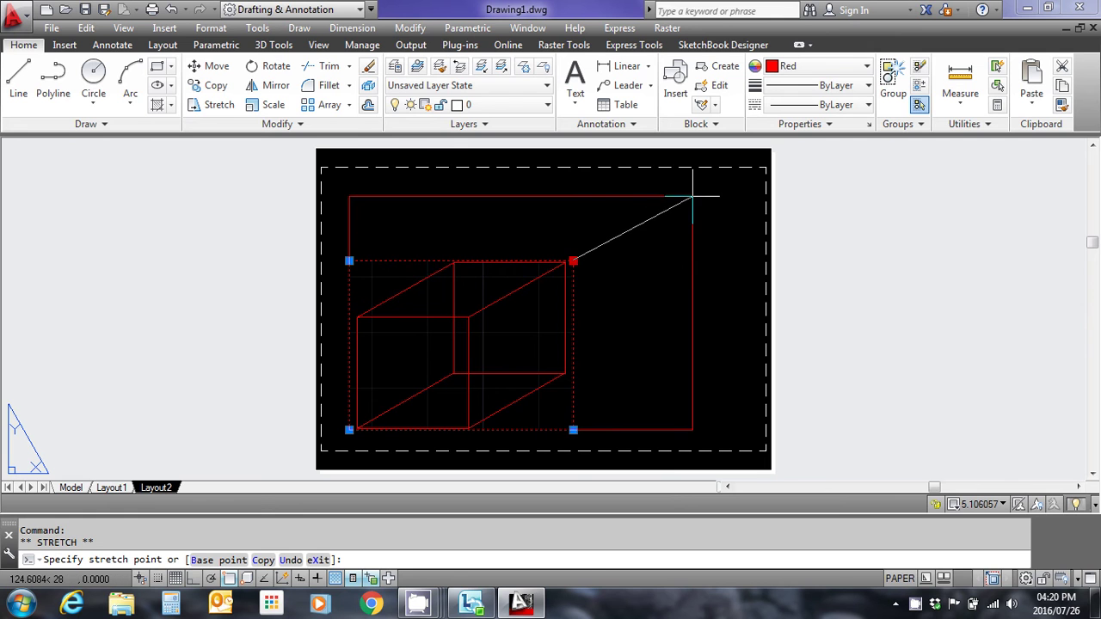
left_click(738, 181)
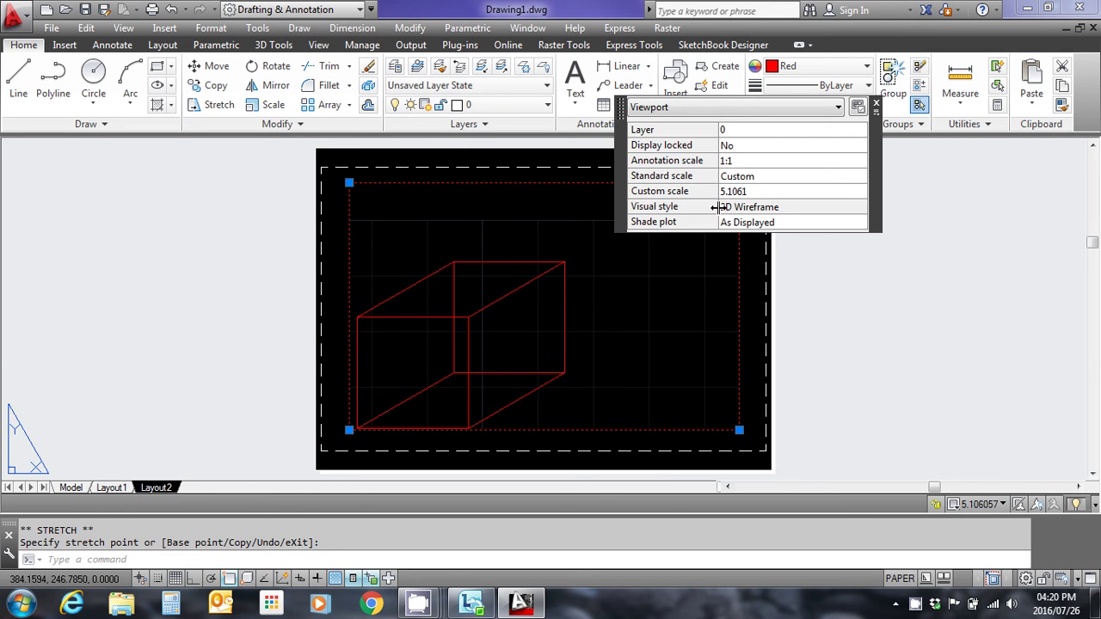
key("Escape")
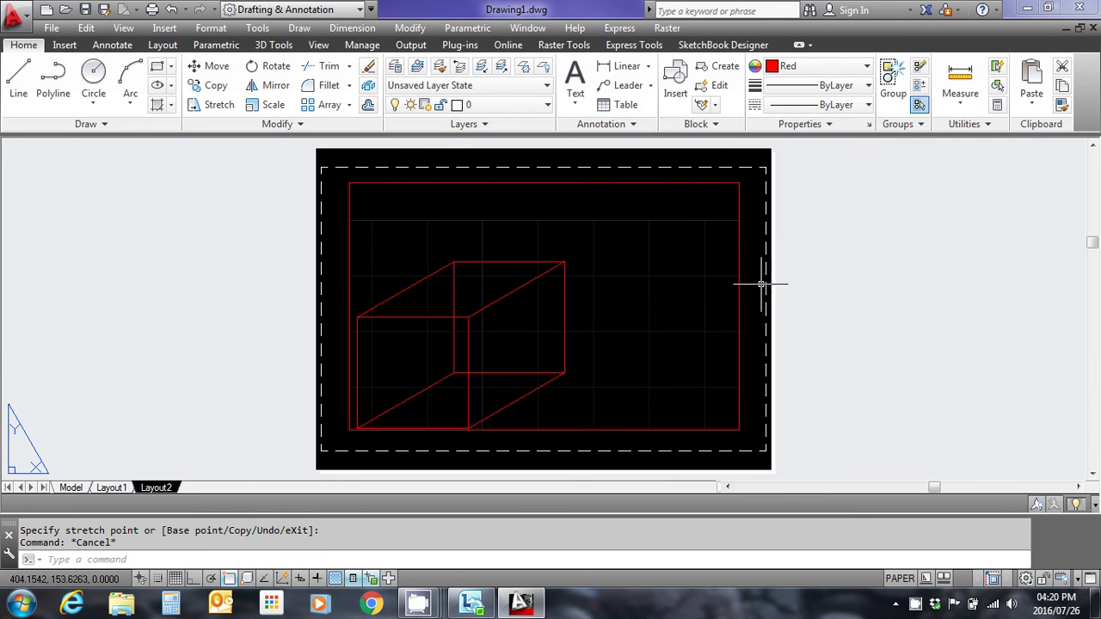
Step: Erase the viewport from the Layout2 sheet
left_click(731, 183)
left_click(715, 172)
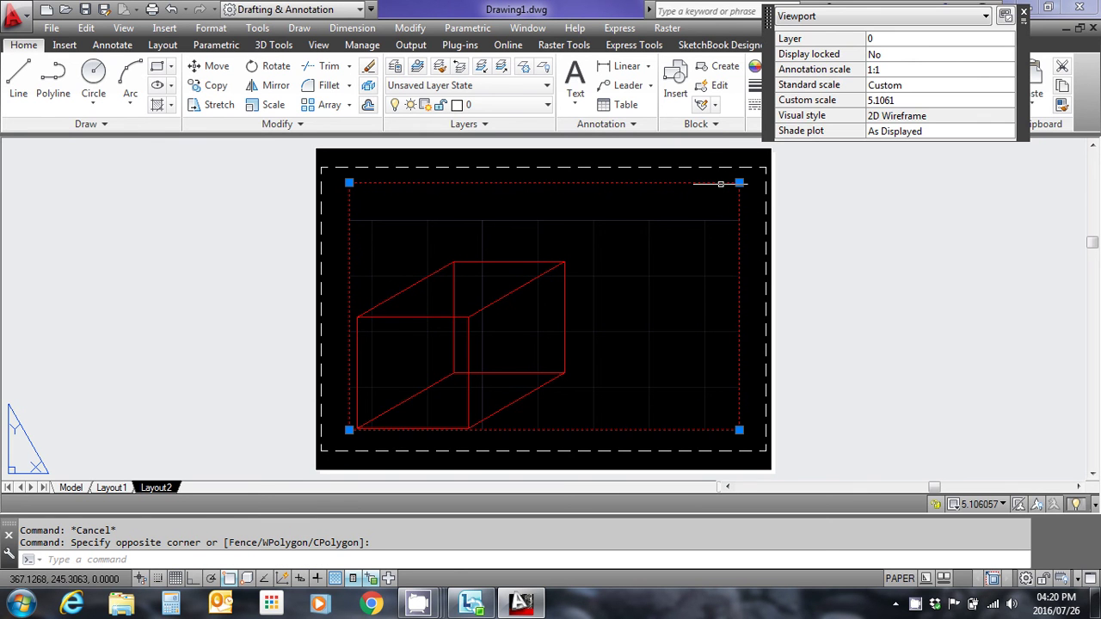
key("Delete")
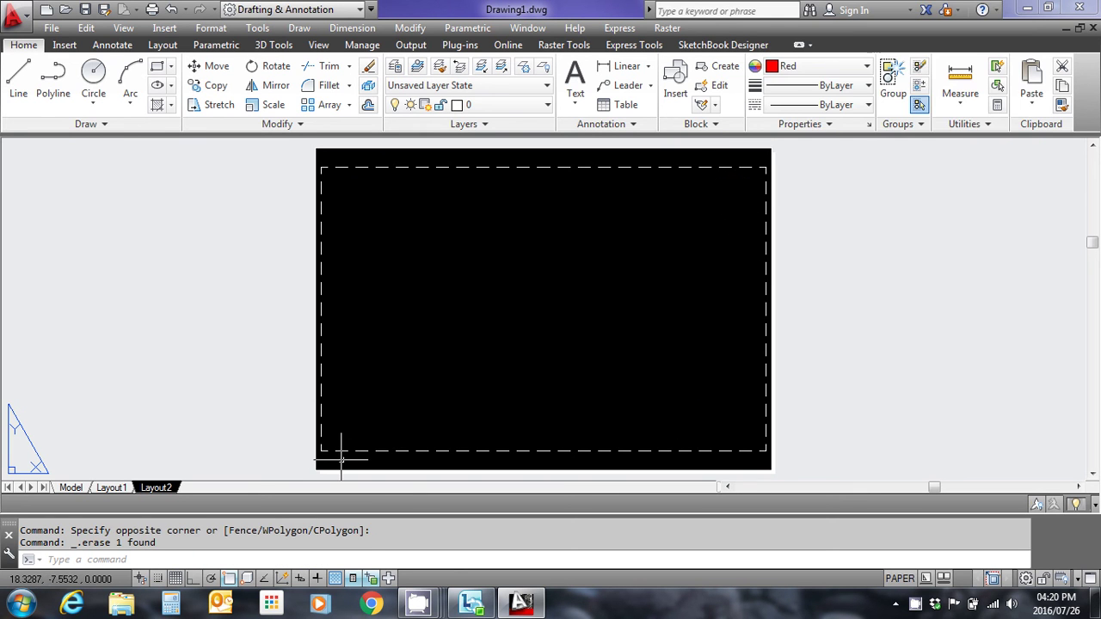
key("Escape")
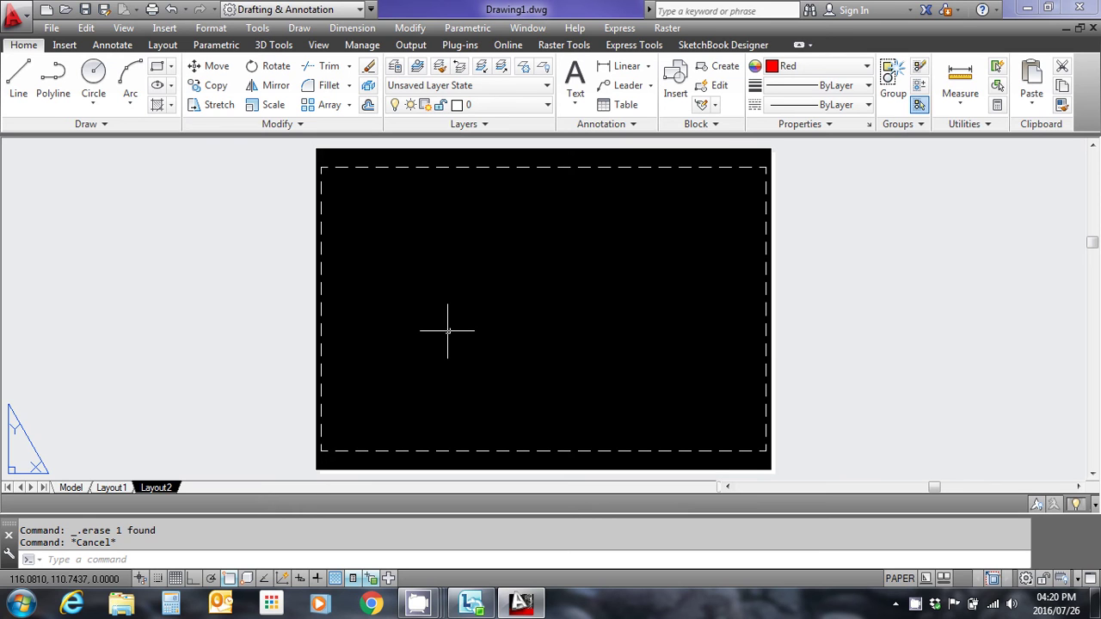
Step: Create a rectangular viewport with MVIEW that fills most of the Layout2 sheet, just inside the dashed printable margins
type("mview")
key("Return")
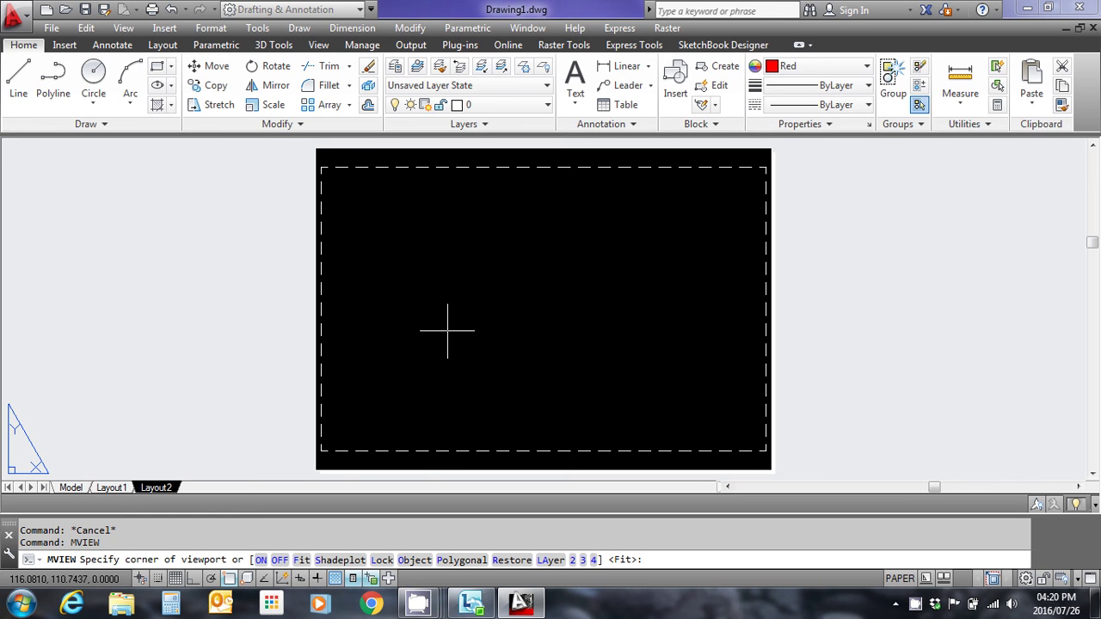
left_click(322, 171)
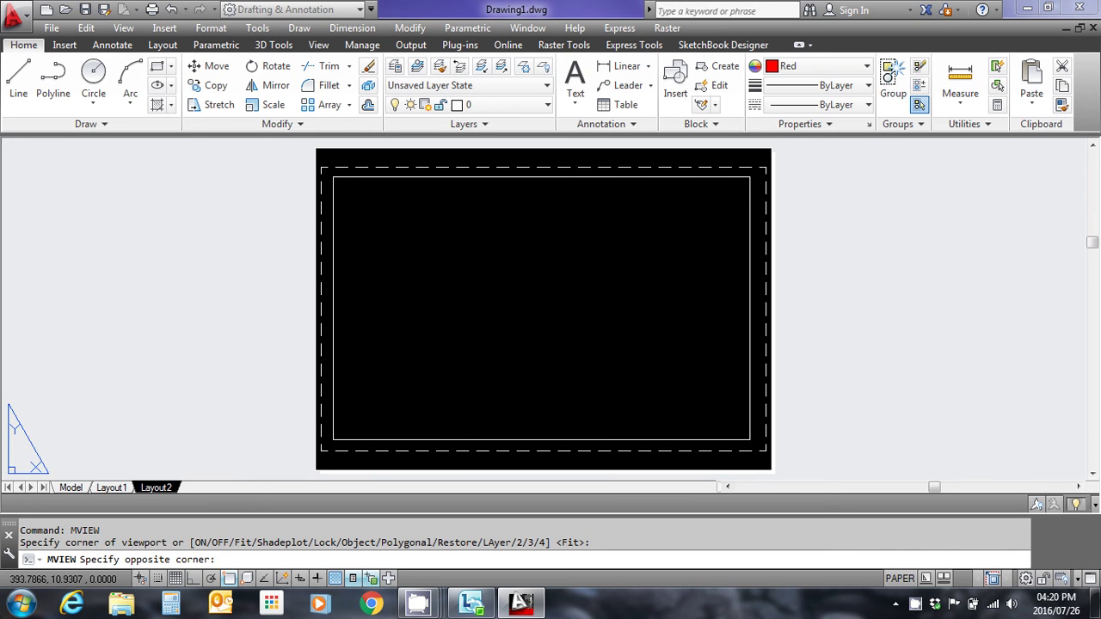
left_click(750, 440)
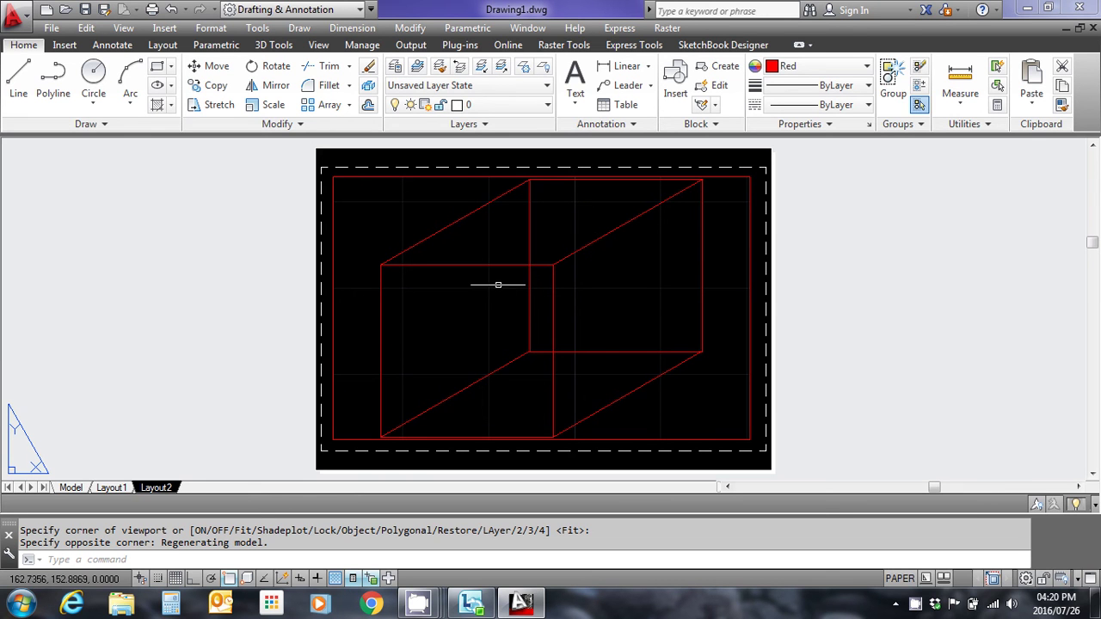
left_click(644, 263)
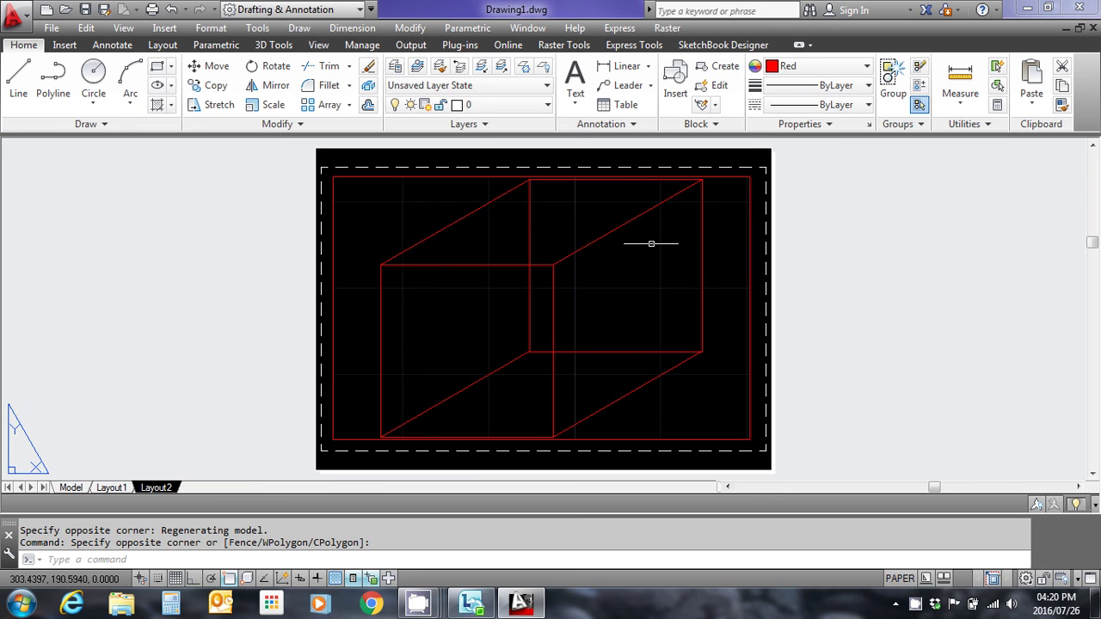
left_click(650, 244)
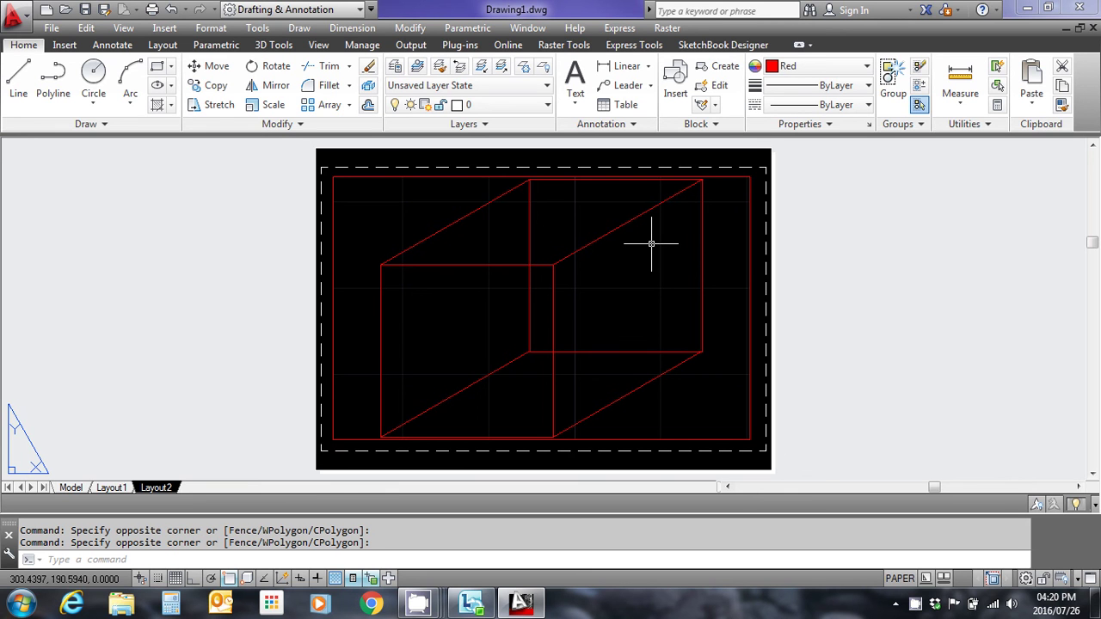
key("Escape")
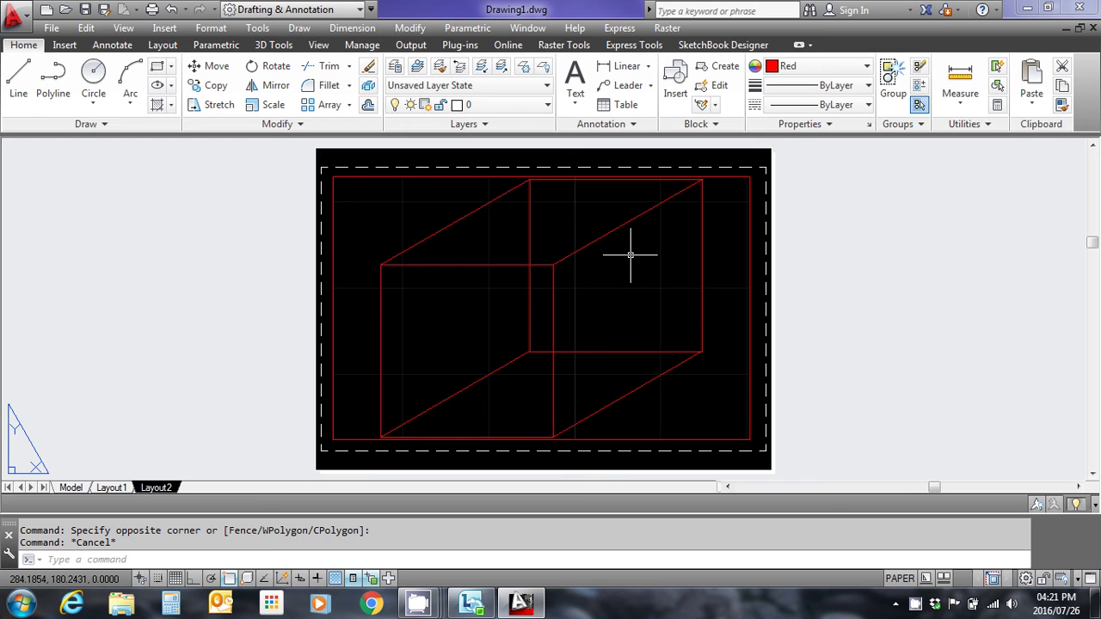
Step: Activate model space in the new viewport and centre the wireframe box within its frame
double_click(631, 254)
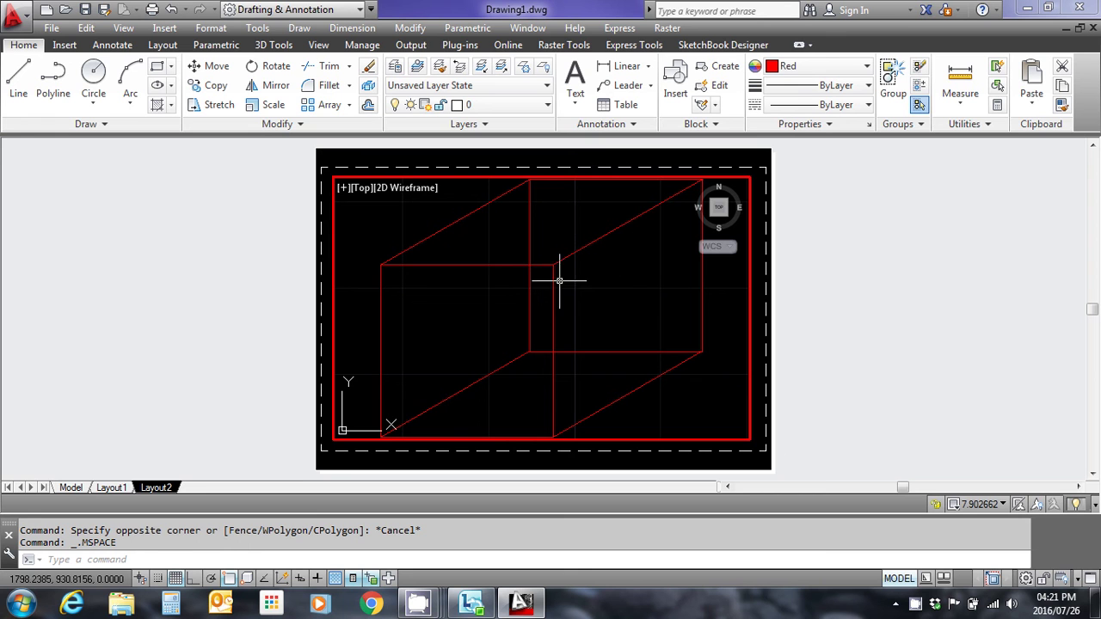
scroll(577, 273, "down", 5)
scroll(577, 273, "up", 2)
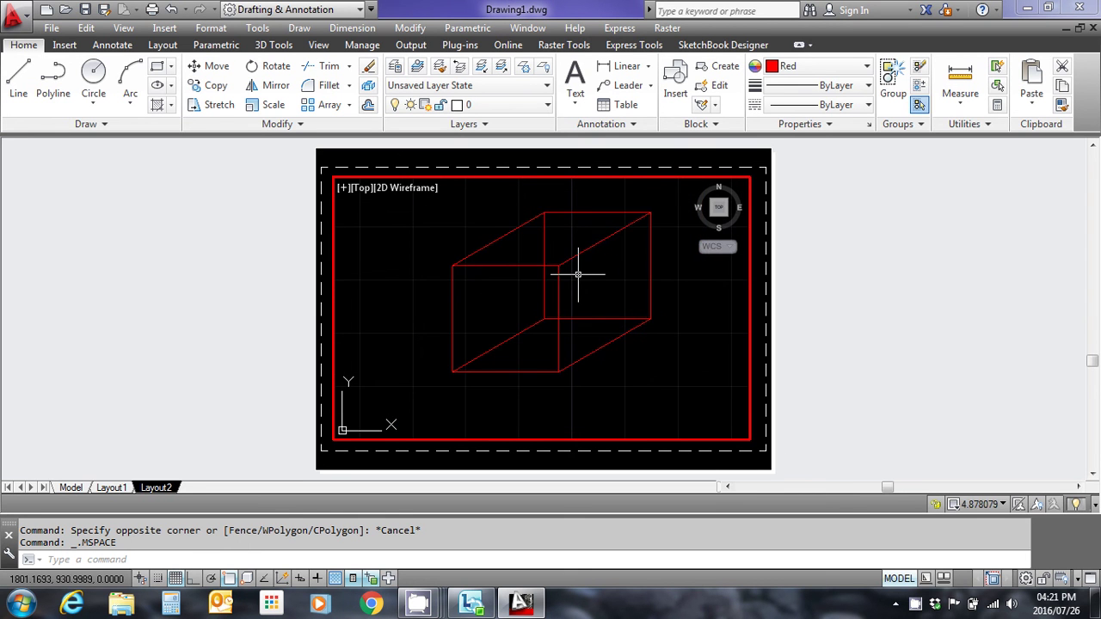
mouse_move(580, 275)
middle_mouse_down()
mouse_move(551, 288)
mouse_move(607, 295)
mouse_move(536, 295)
mouse_move(633, 297)
mouse_move(566, 286)
middle_mouse_up()
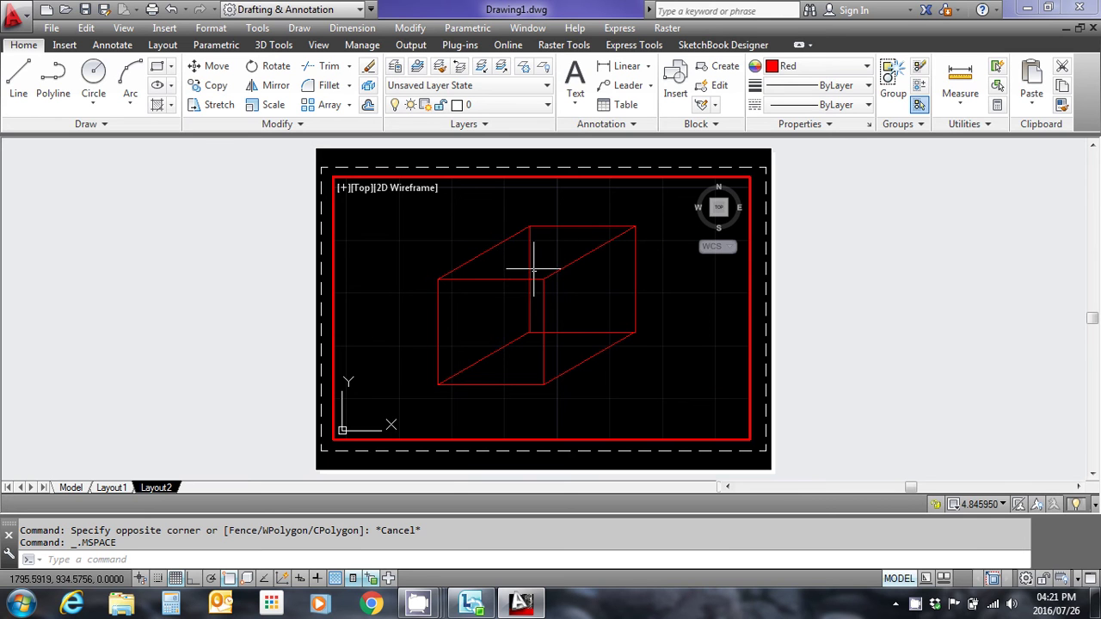
mouse_move(550, 273)
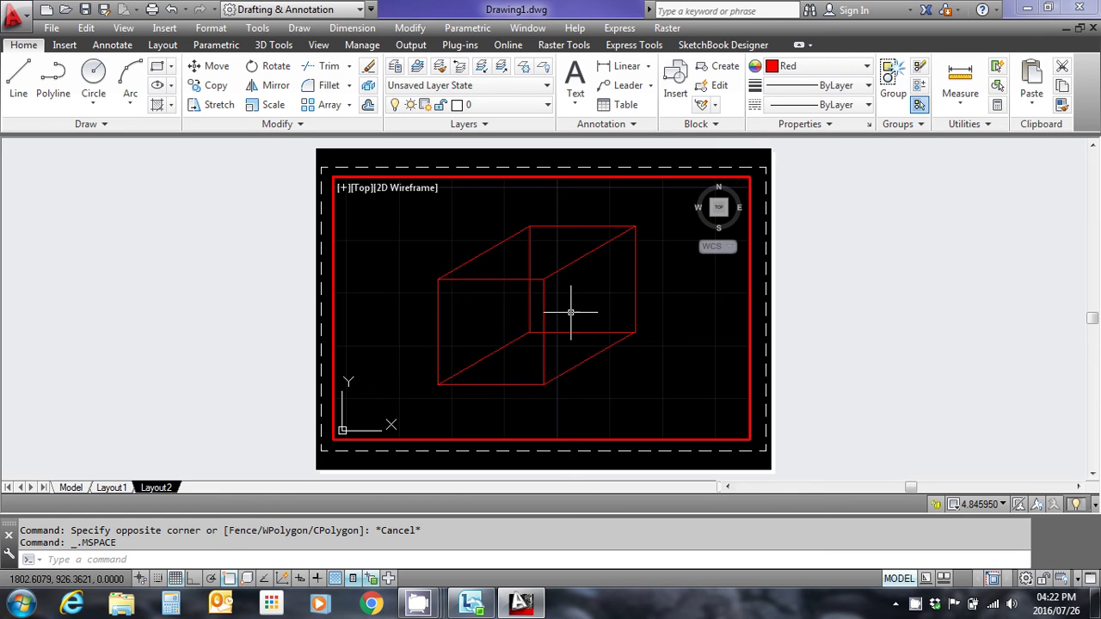
key("Escape")
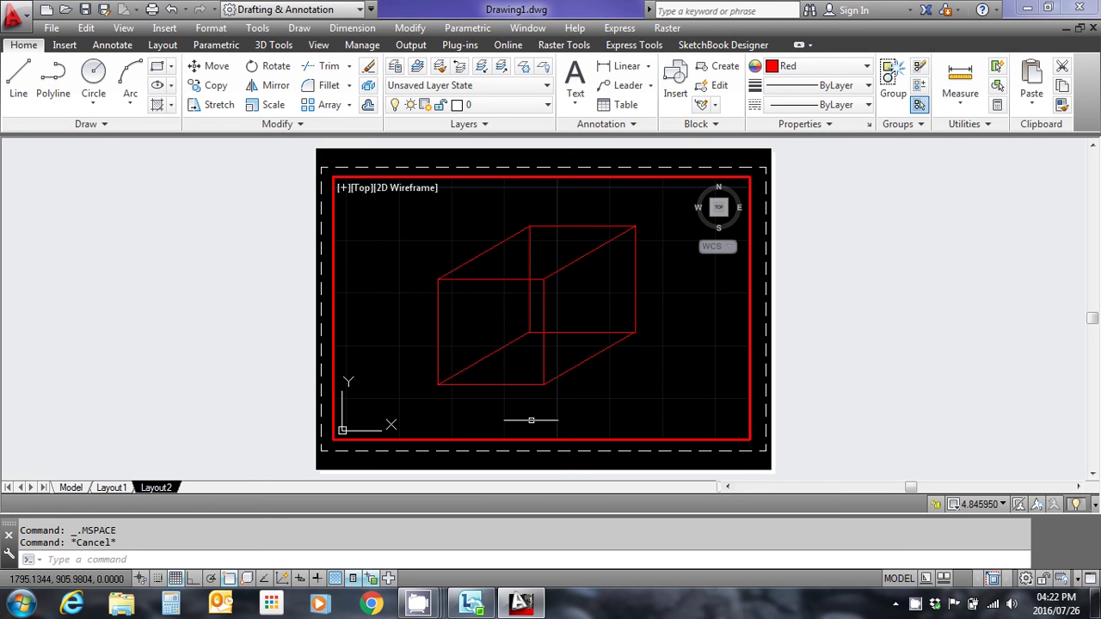
Step: Scale the active viewport's view with the Zoom Scale option using a factor of 1xp
type("Z")
key("Return")
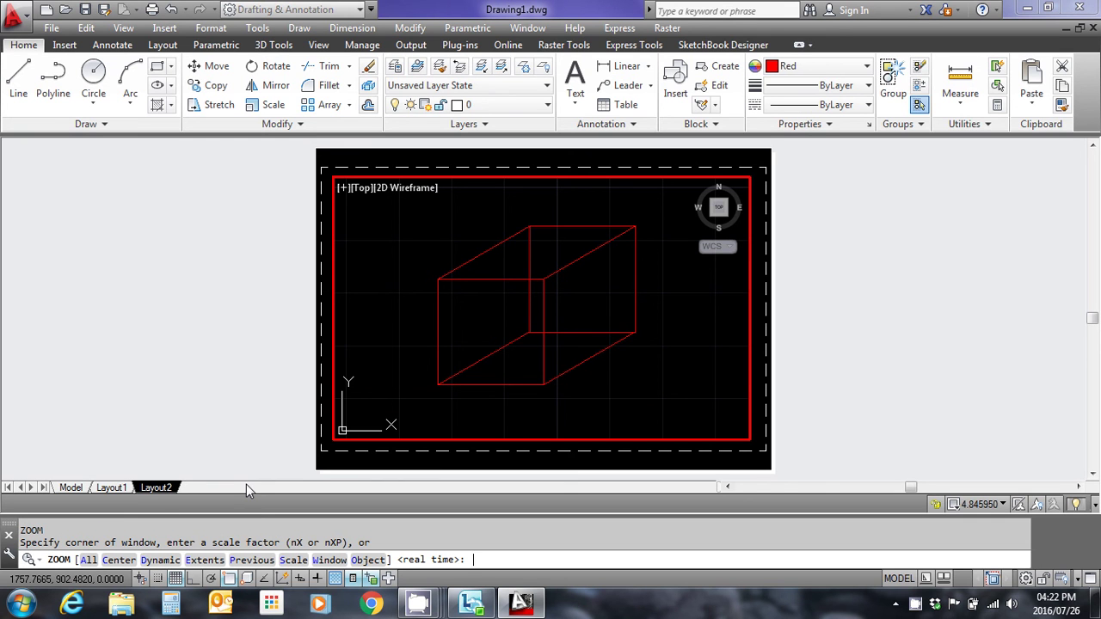
key("Return")
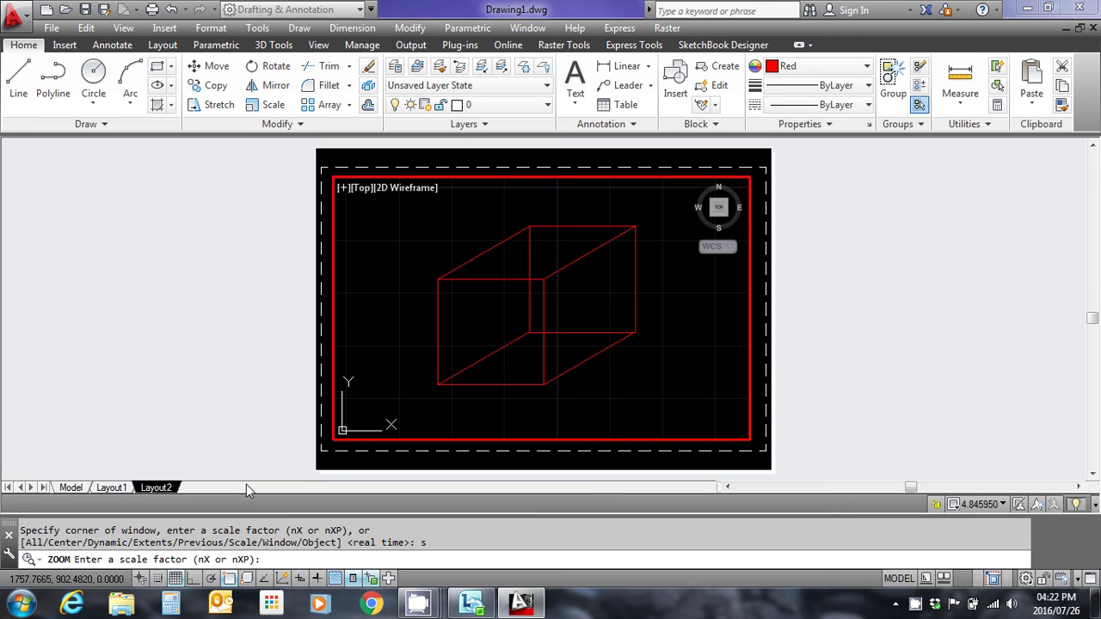
type("1xp")
key("Return")
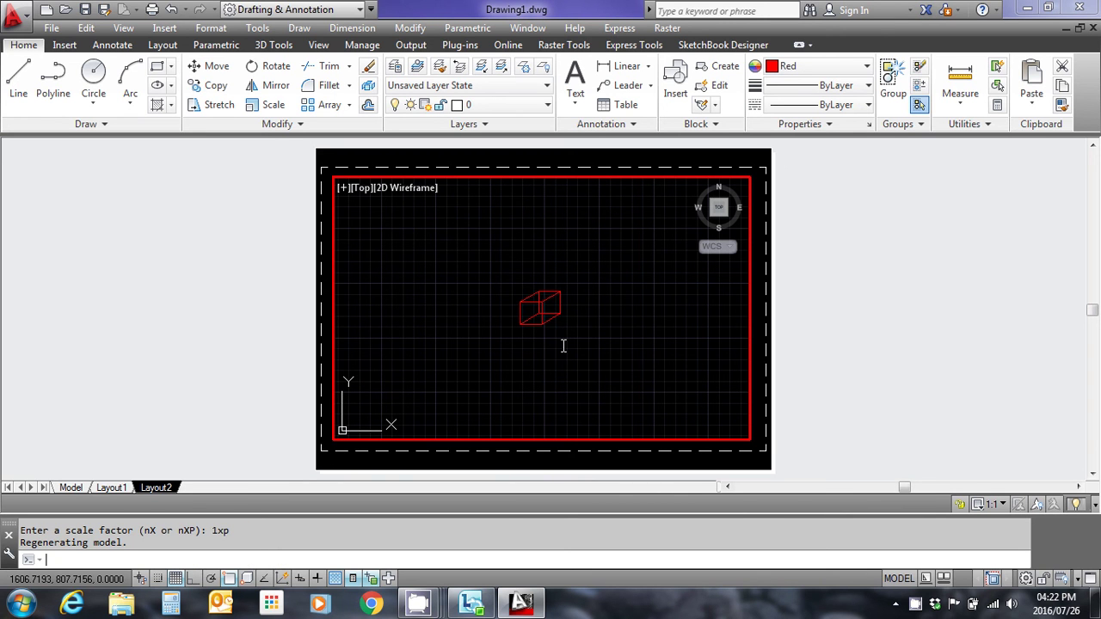
Step: Return to paper space, set the viewport's Display locked property to Yes, and deselect it
left_click(898, 578)
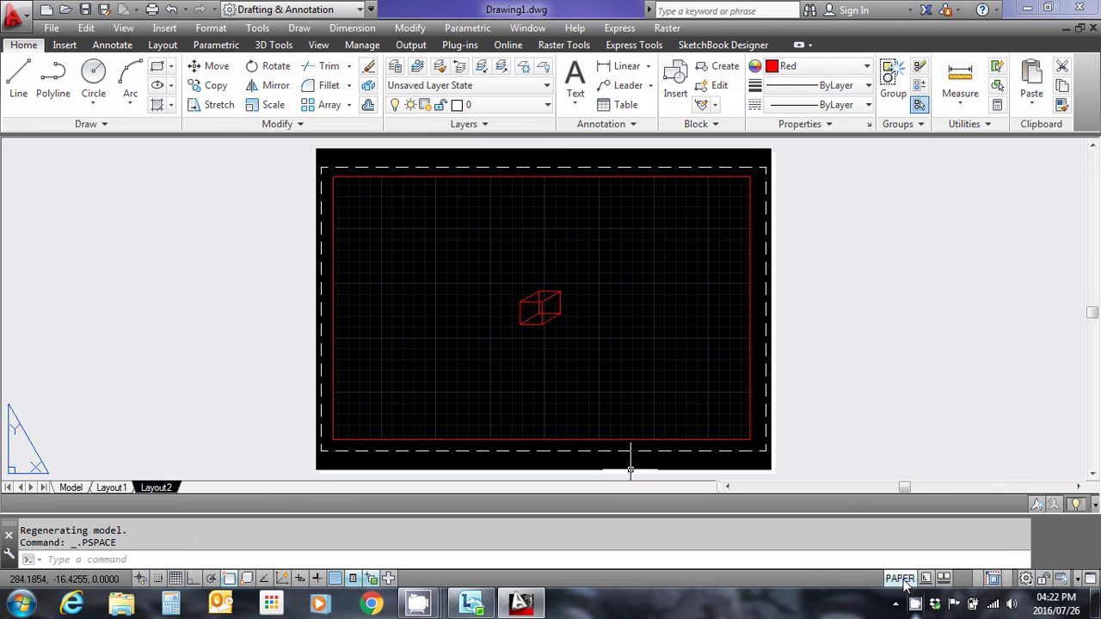
left_click(747, 345)
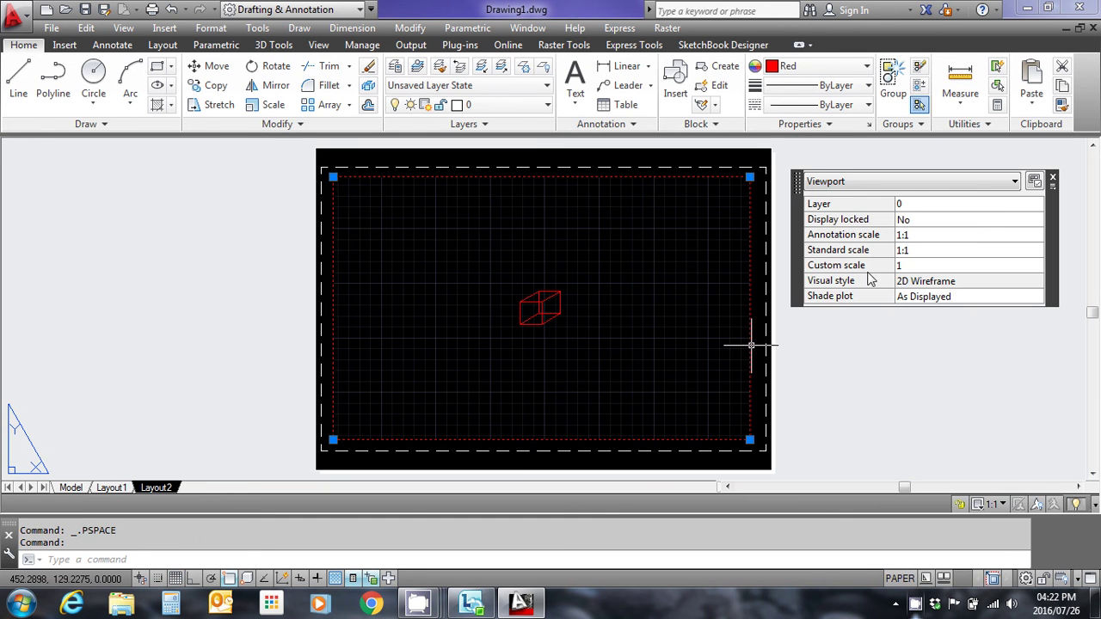
left_click(946, 220)
left_click(929, 220)
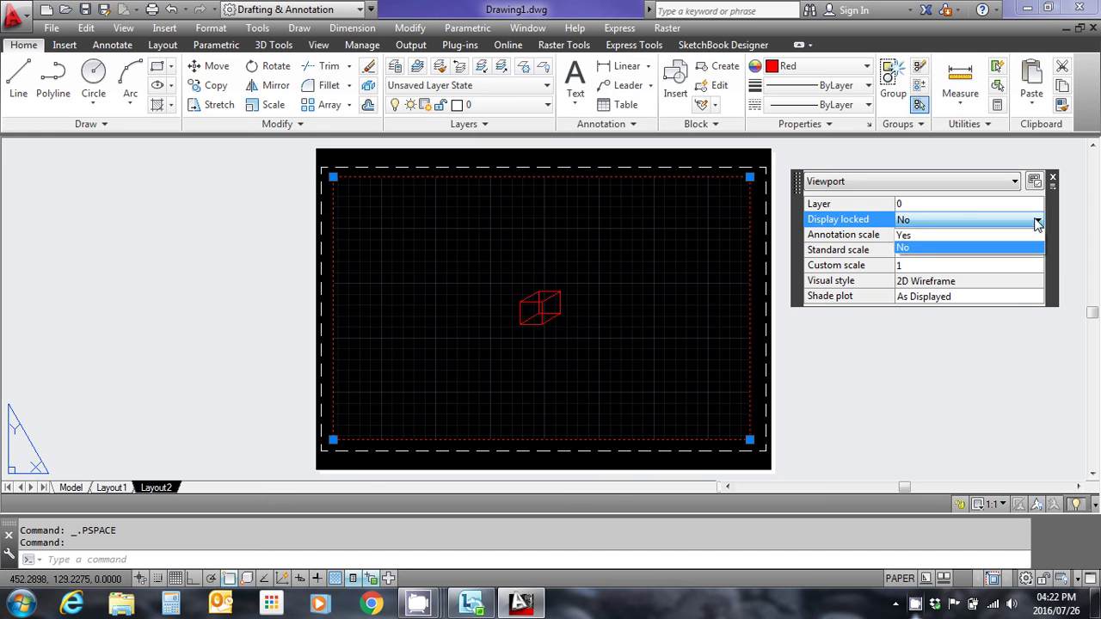
left_click(918, 237)
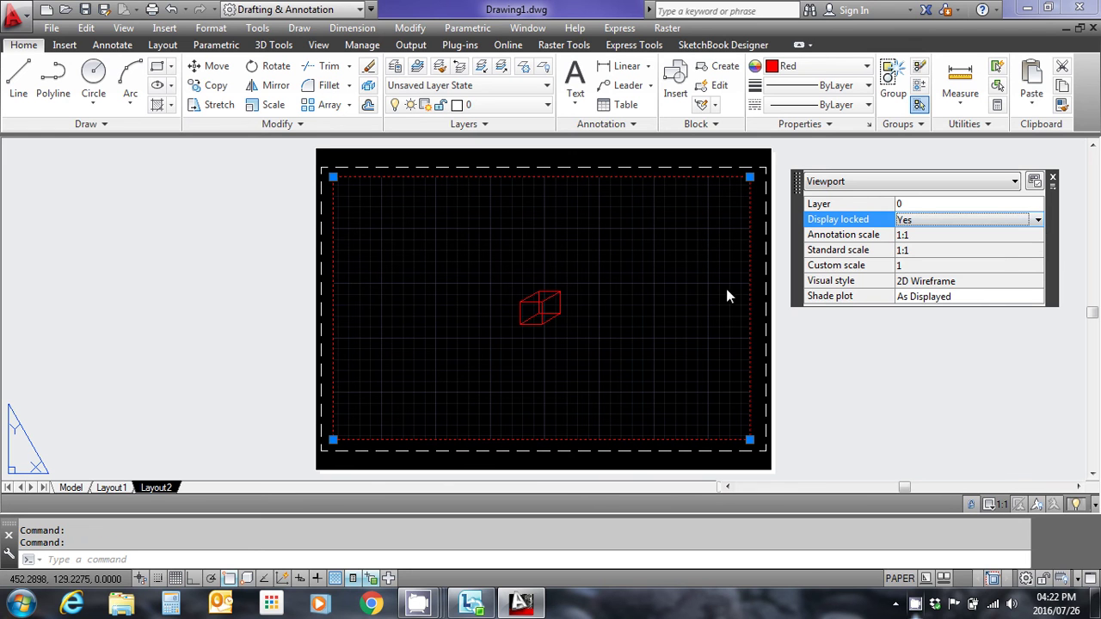
left_click(1053, 179)
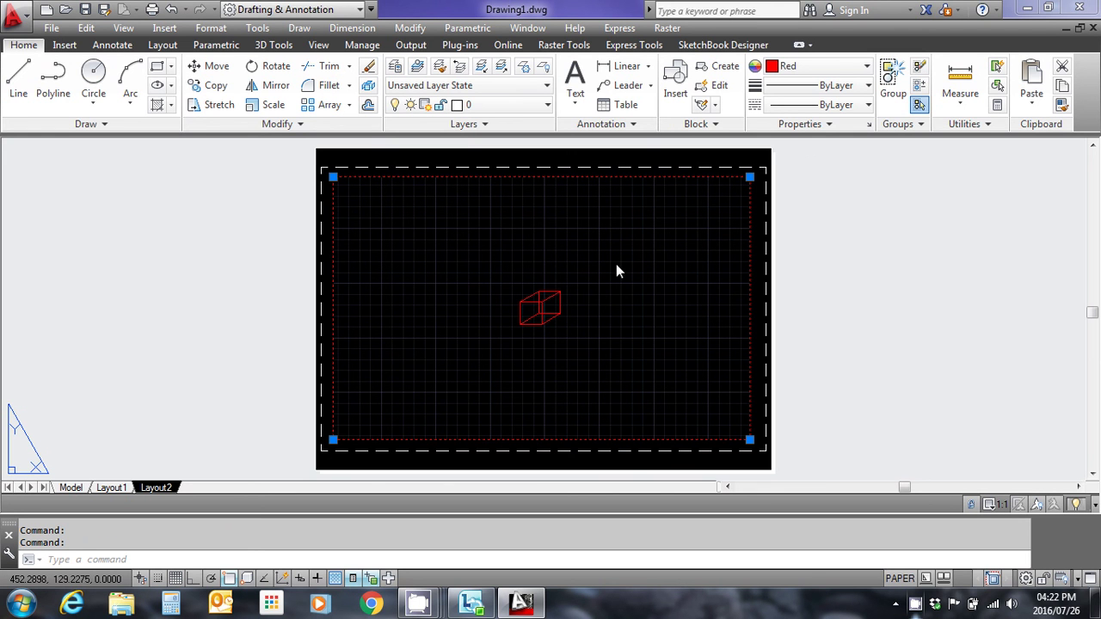
key("Escape")
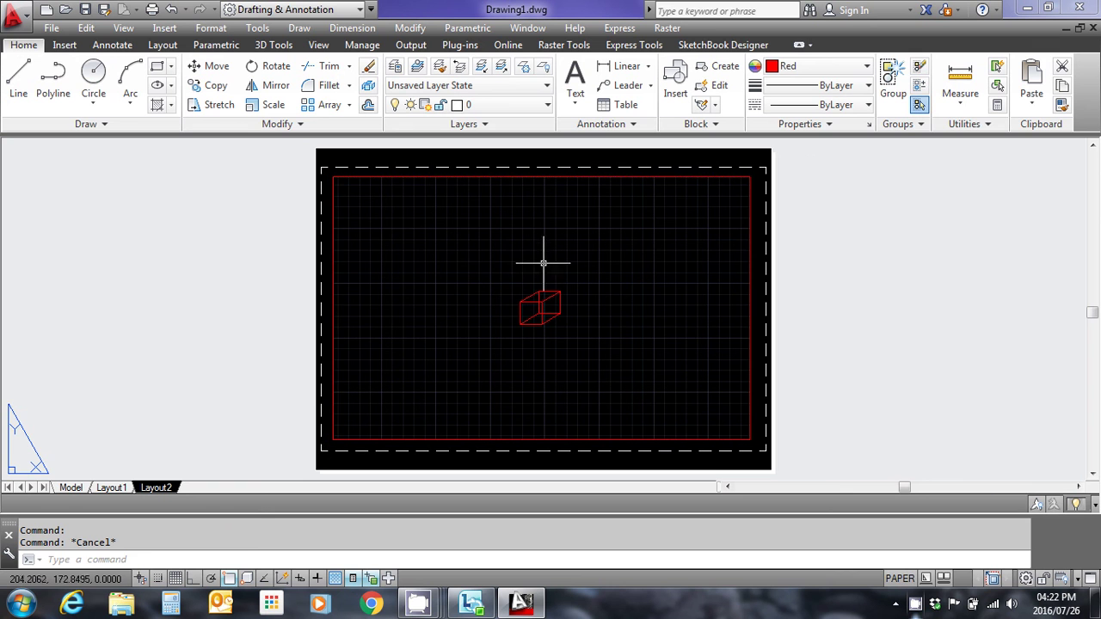
Step: Enter model space in the locked viewport and test zooming and panning around the box
double_click(548, 258)
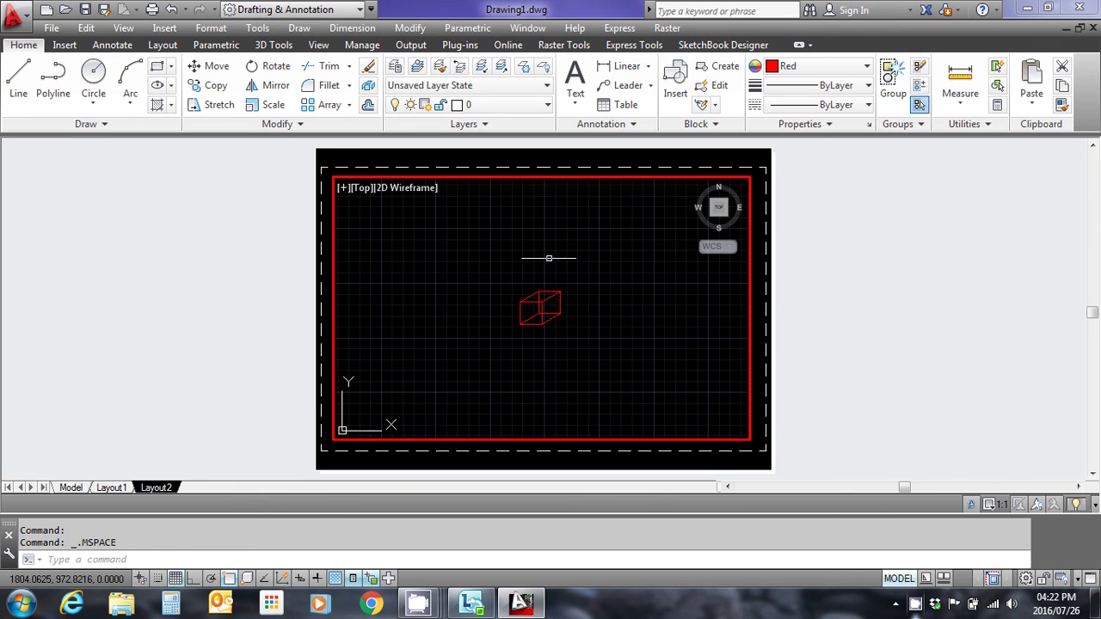
scroll(548, 257, "up", 4)
scroll(551, 258, "down", 6)
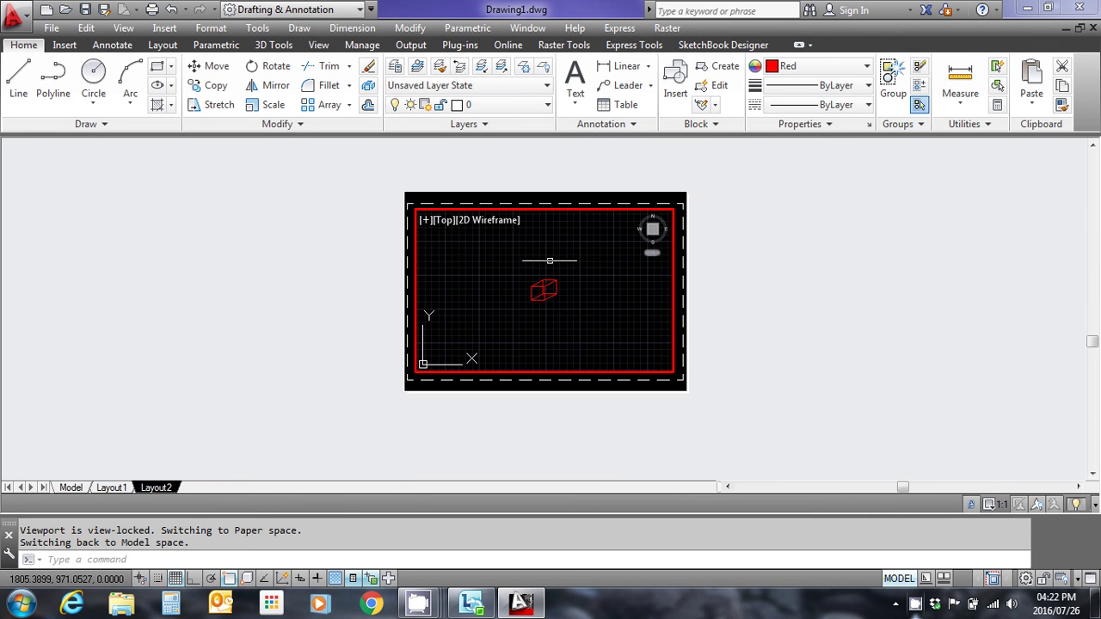
scroll(550, 259, "up", 2)
scroll(550, 258, "down", 2)
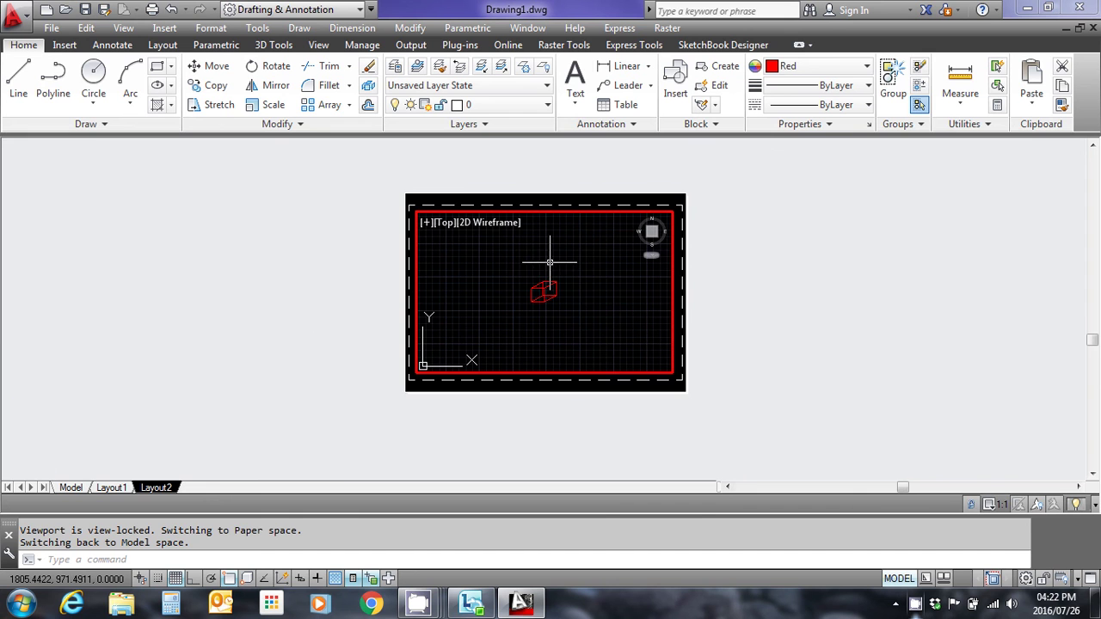
key("Escape")
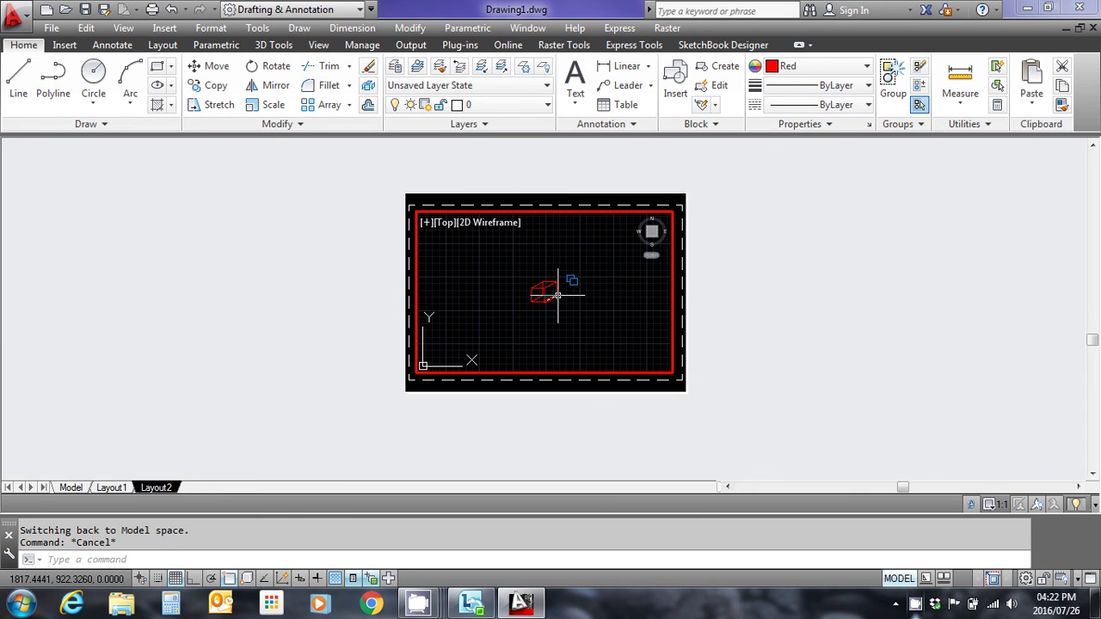
mouse_move(590, 276)
middle_mouse_down()
mouse_move(539, 283)
mouse_move(653, 288)
mouse_move(602, 290)
middle_mouse_up()
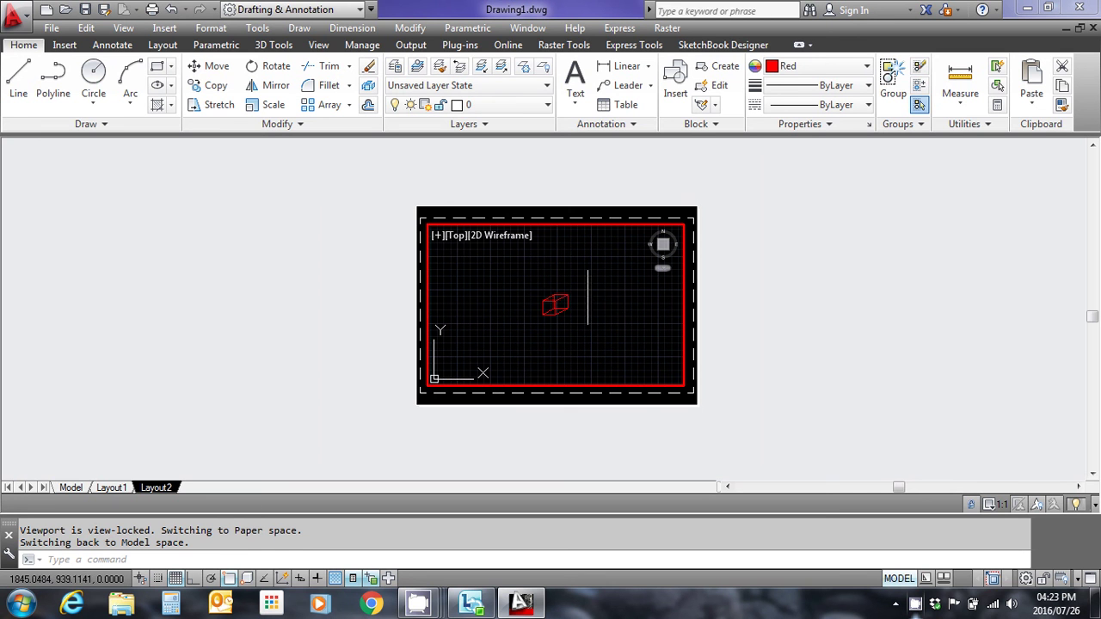
key("Escape")
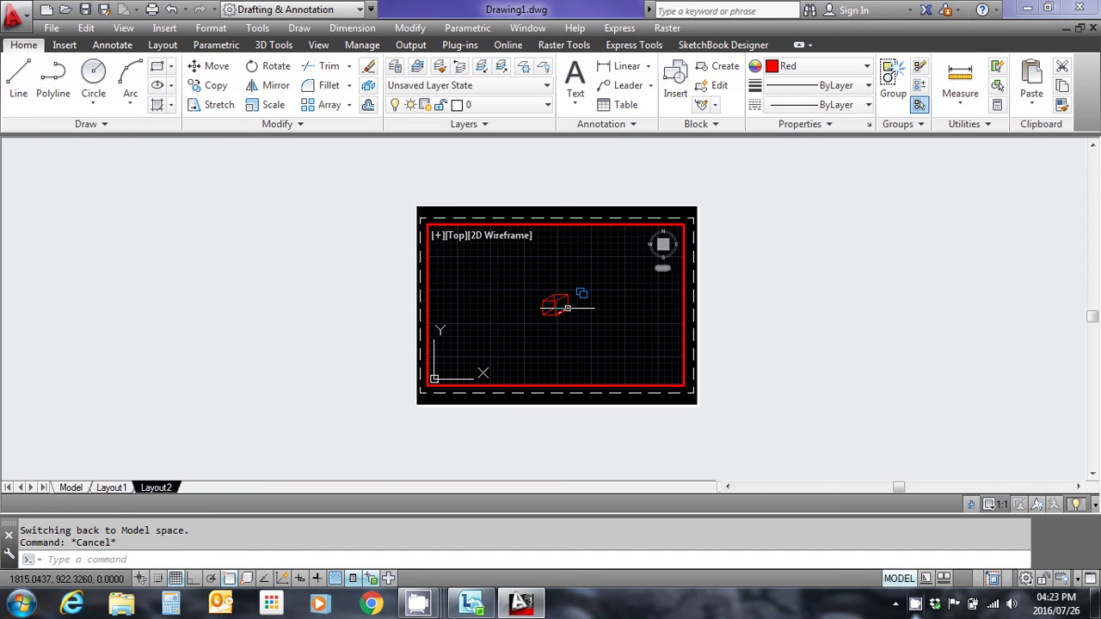
scroll(567, 306, "up", 8)
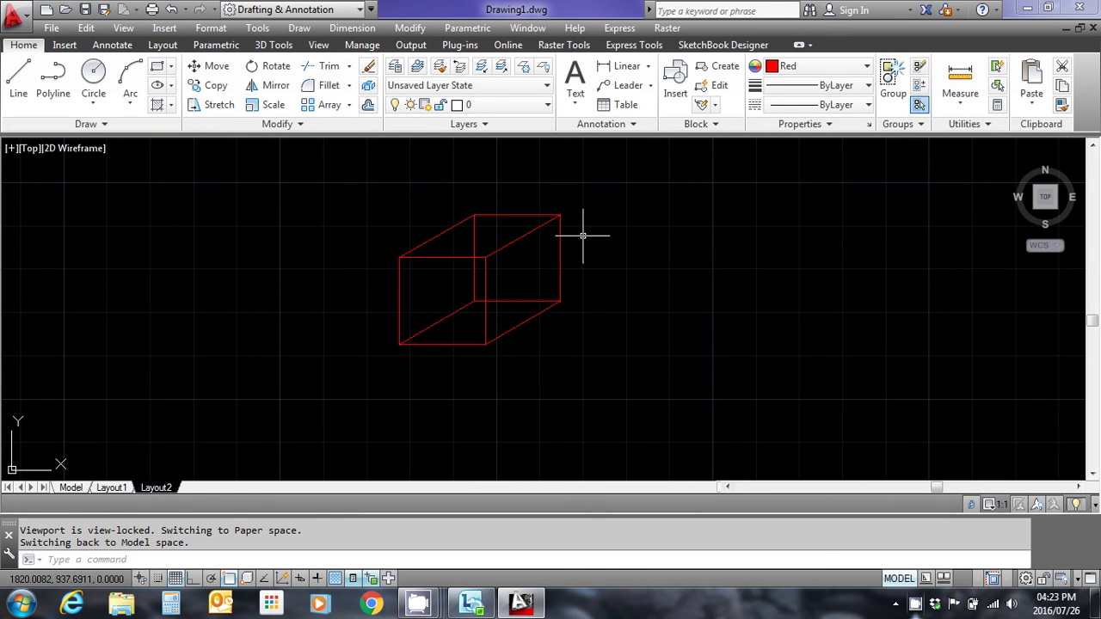
Step: In paper space, draw a yellow line over the box's rightmost vertical edge, from its upper corner to its lower corner
left_click(898, 578)
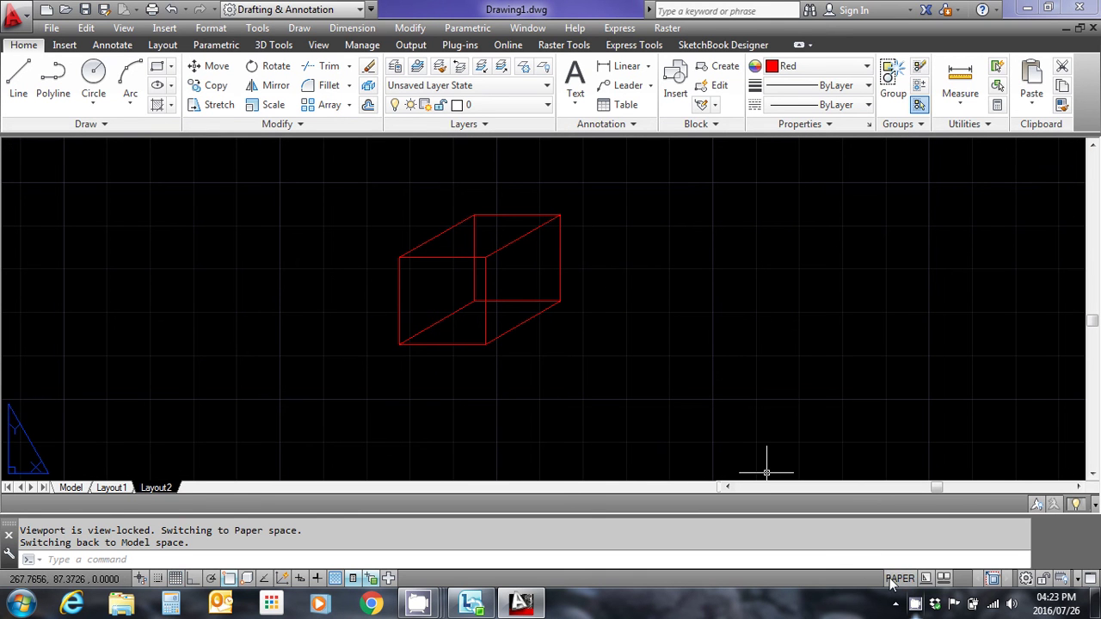
middle_click_drag(609, 275, 601, 319)
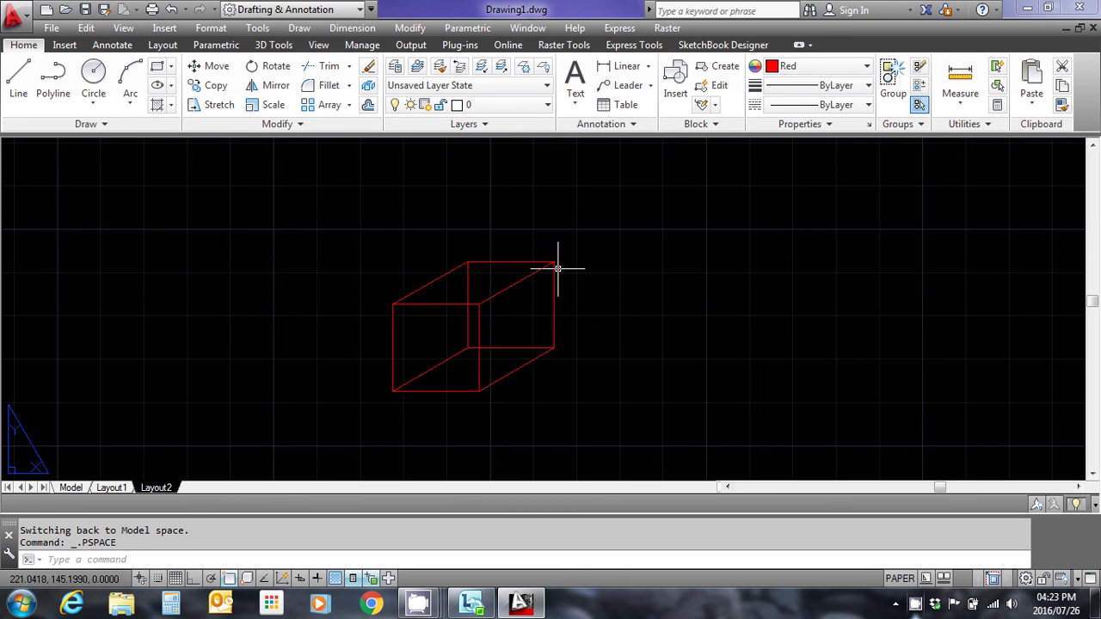
left_click(867, 67)
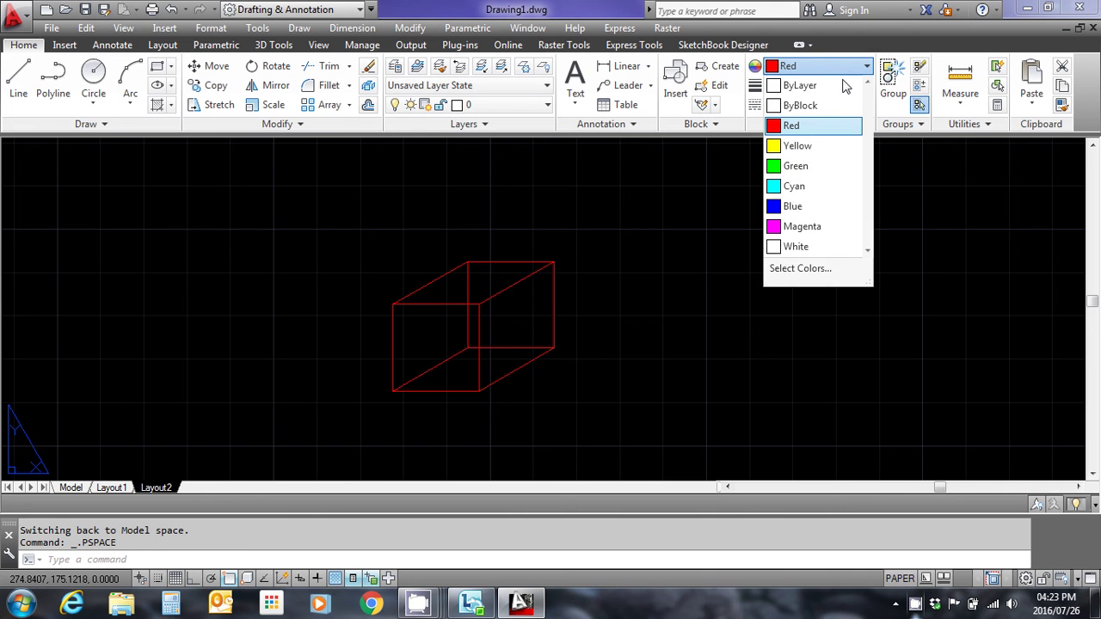
left_click(806, 148)
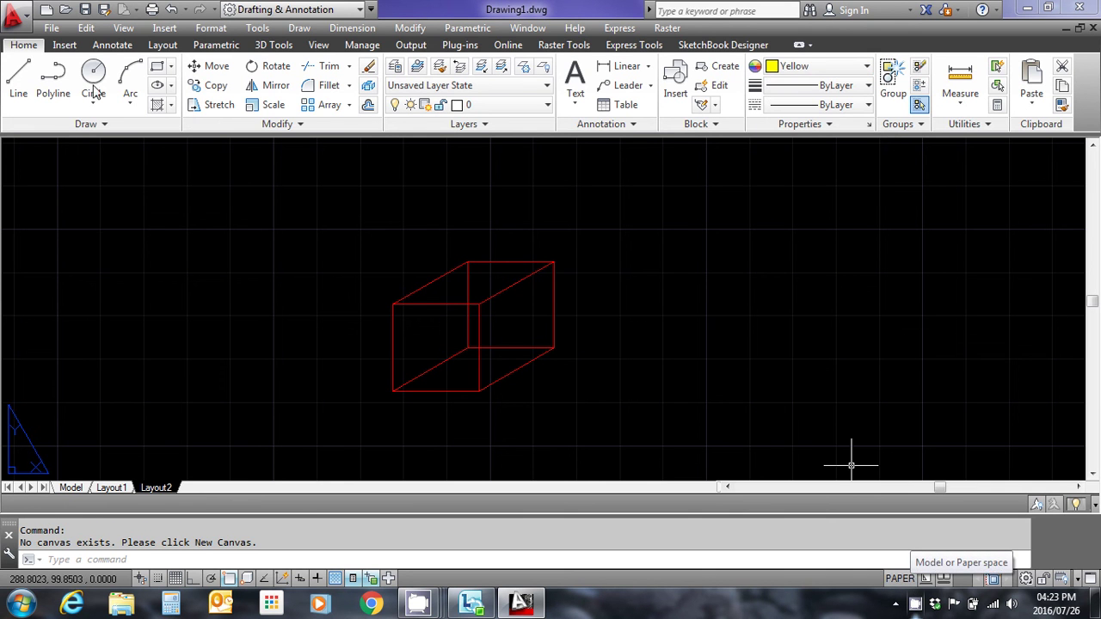
left_click(18, 76)
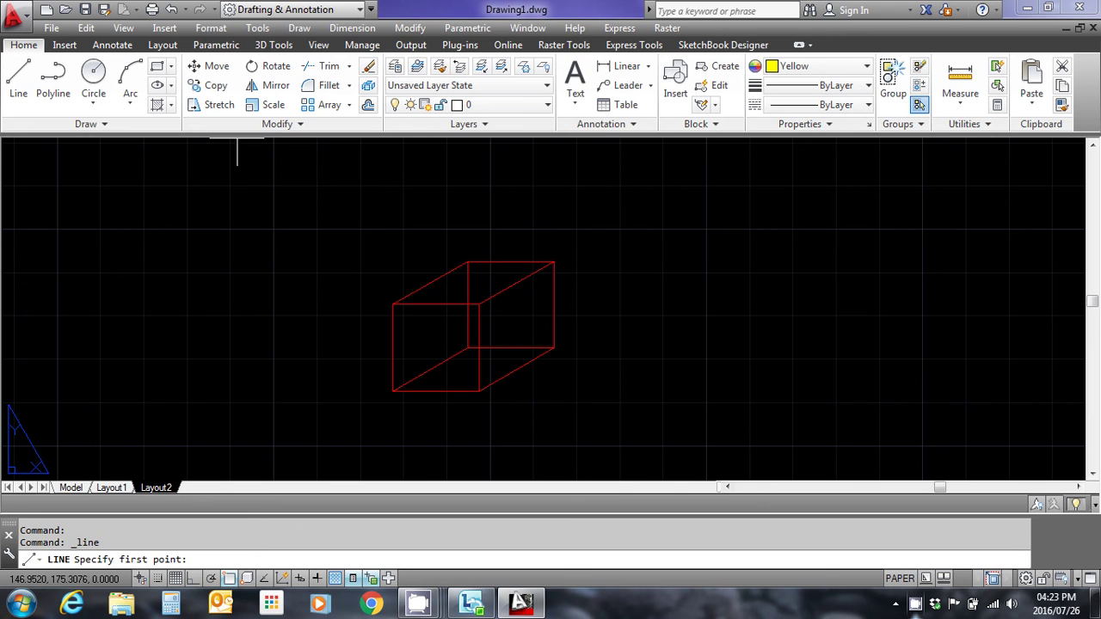
left_click(554, 262)
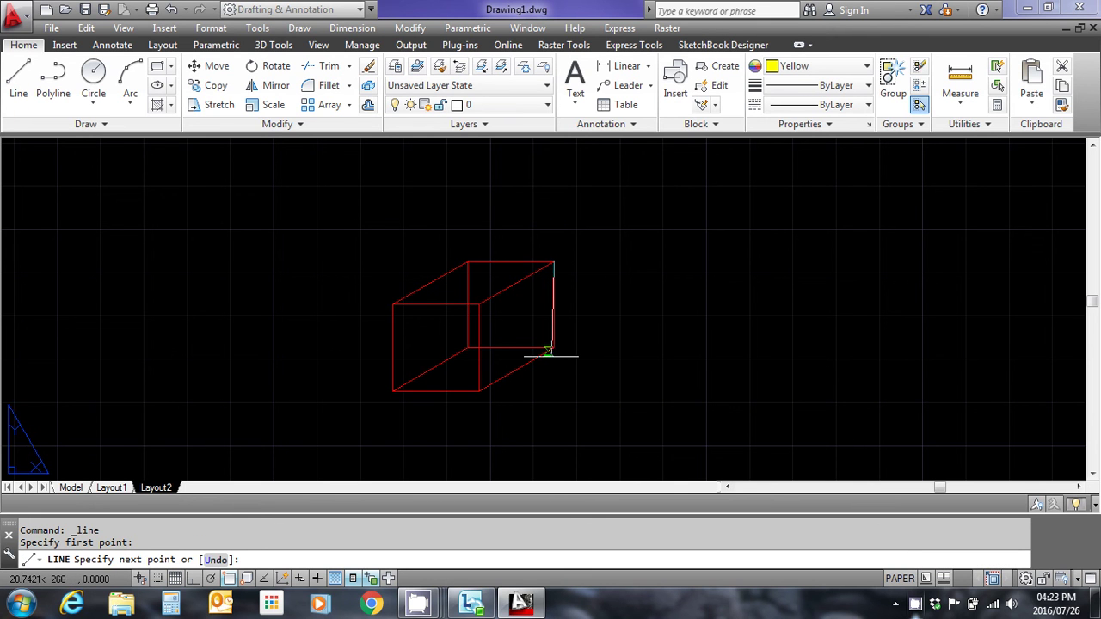
left_click(553, 347)
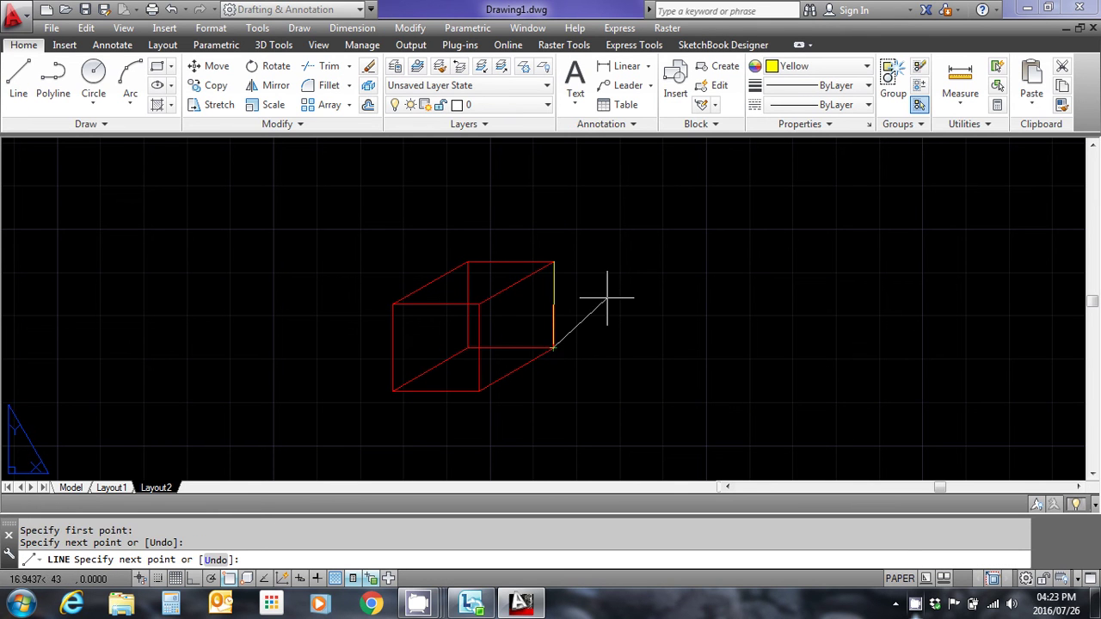
right_click(593, 299)
left_click(630, 316)
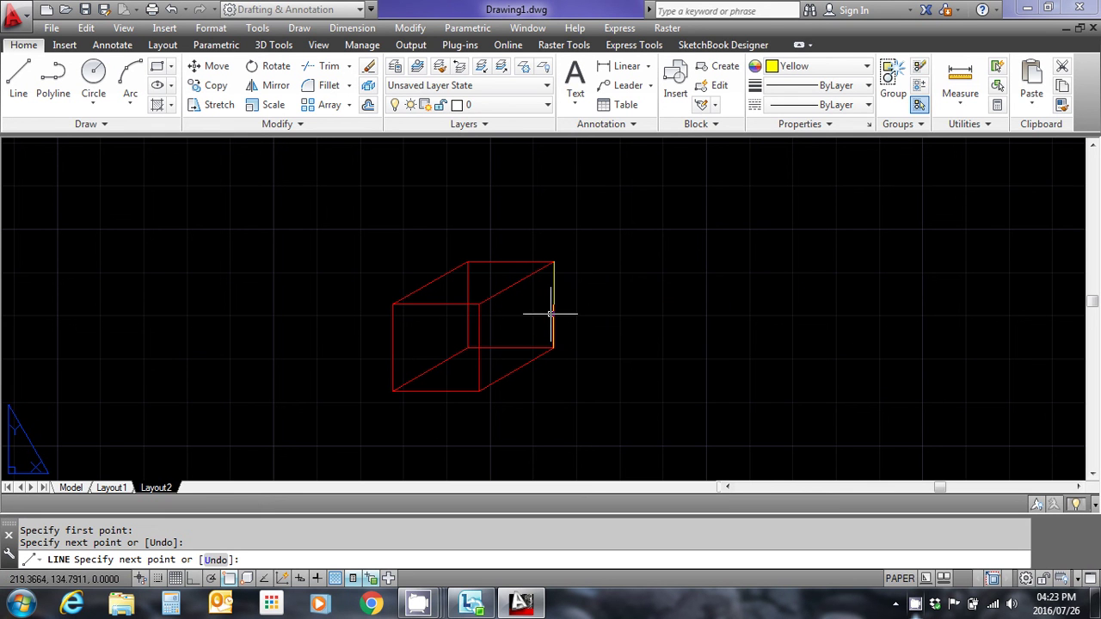
Step: Check the length of the yellow line over the box's rightmost vertical edge, and erase the line
left_click(553, 316)
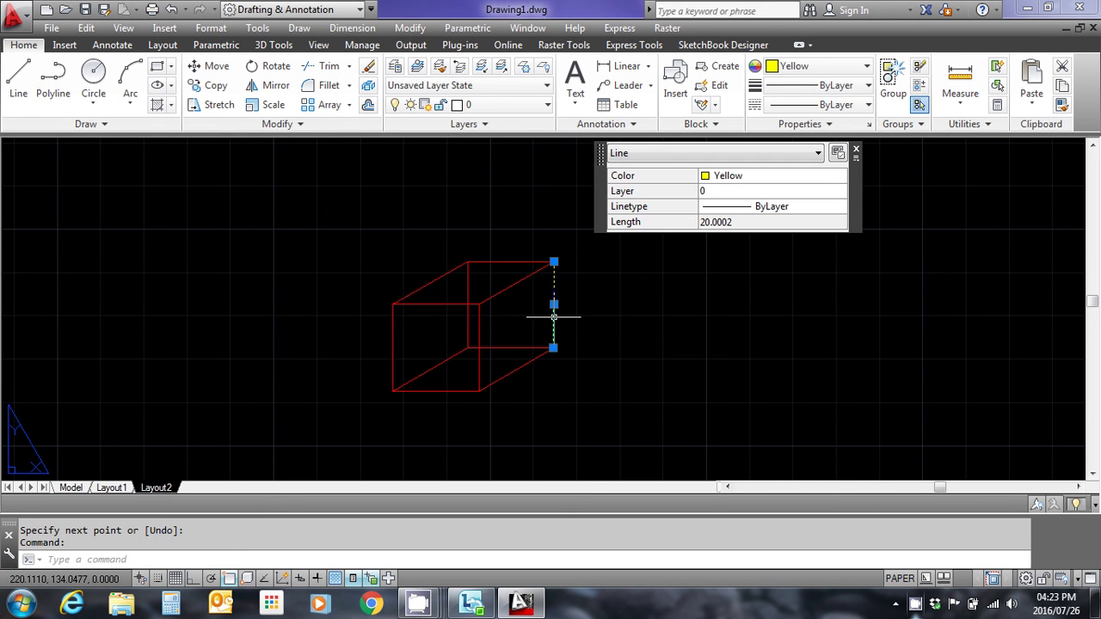
left_click(855, 153)
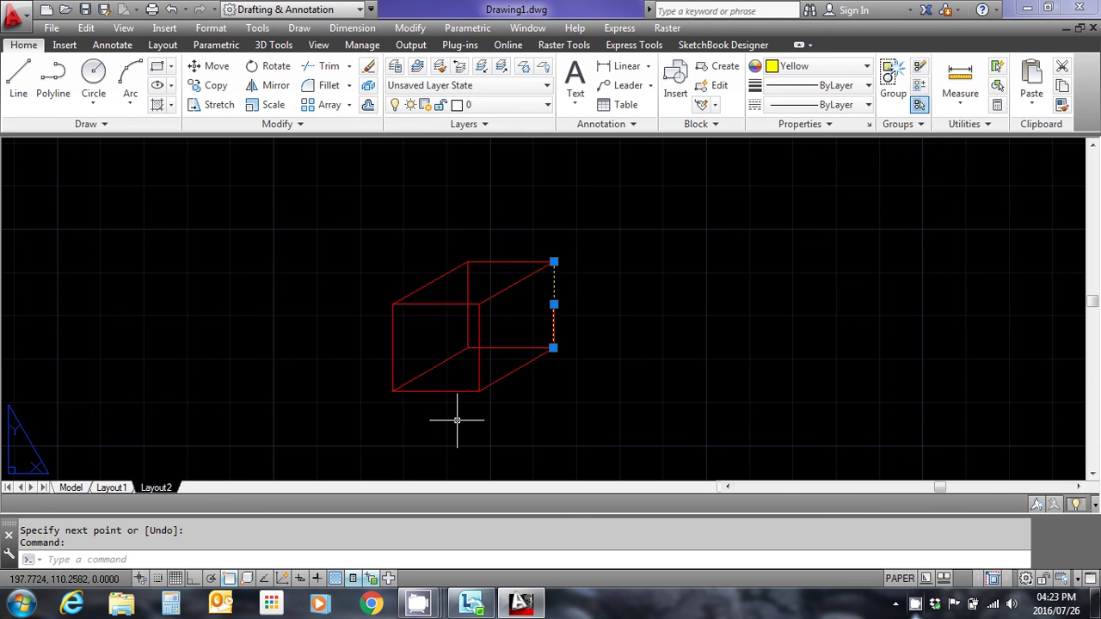
key("Escape")
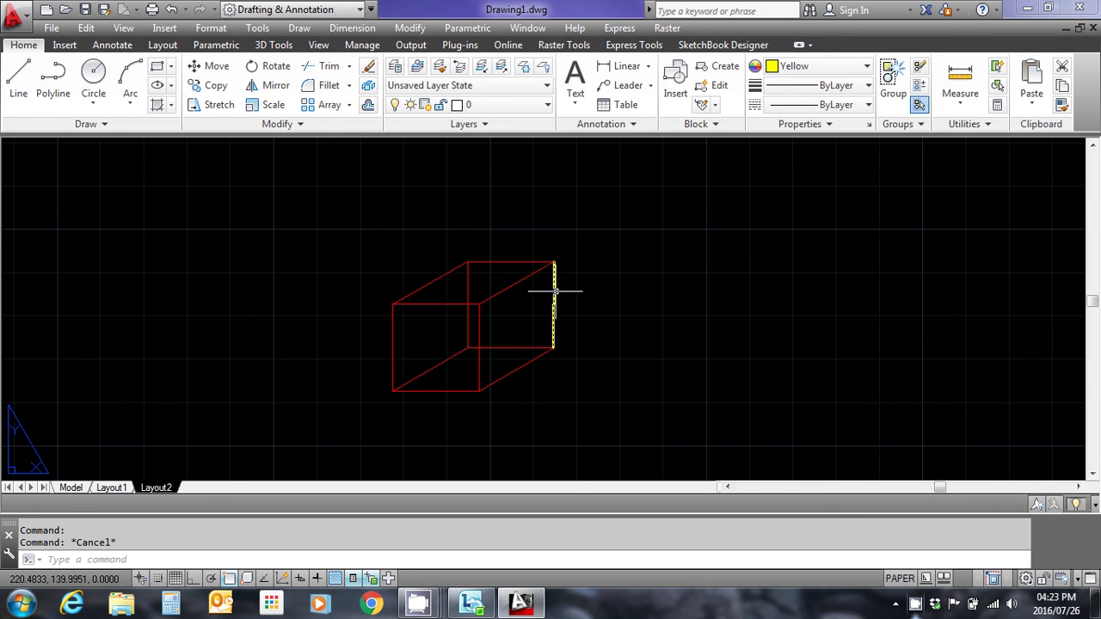
left_click(555, 292)
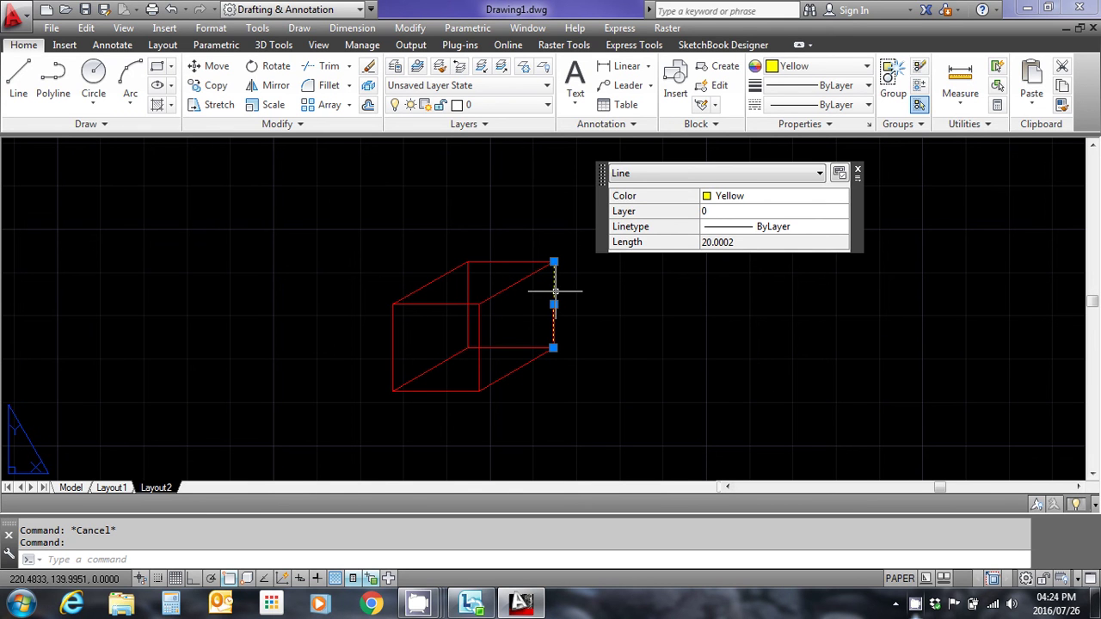
key("Delete")
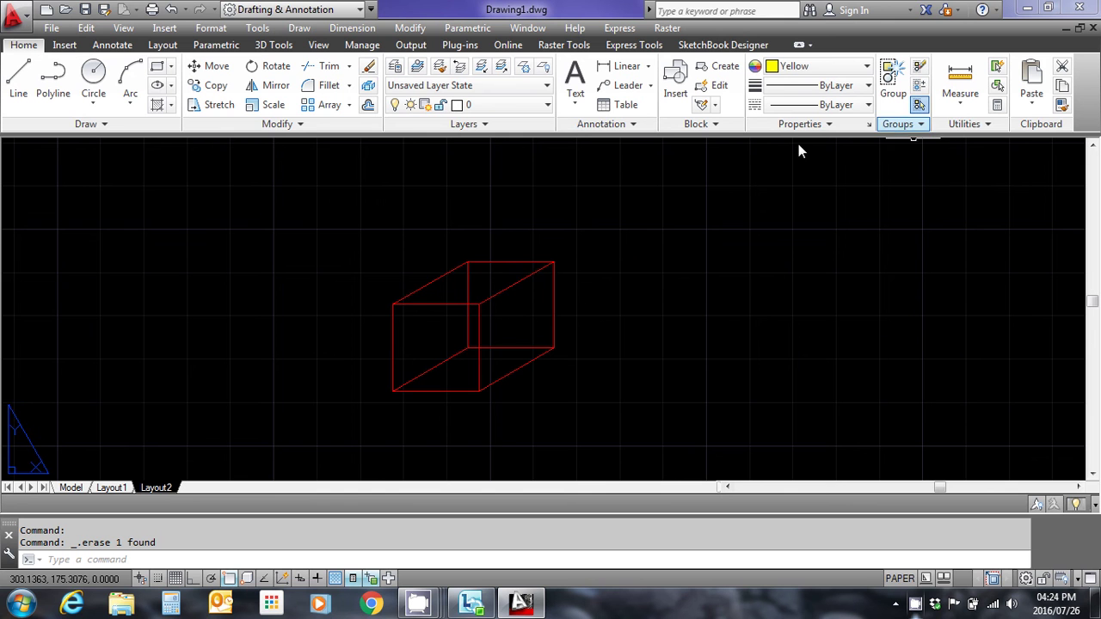
Step: Select the viewport on the sheet and set its Display Locked option to No
scroll(748, 297, "down", 7)
middle_click_drag(749, 319, 636, 319)
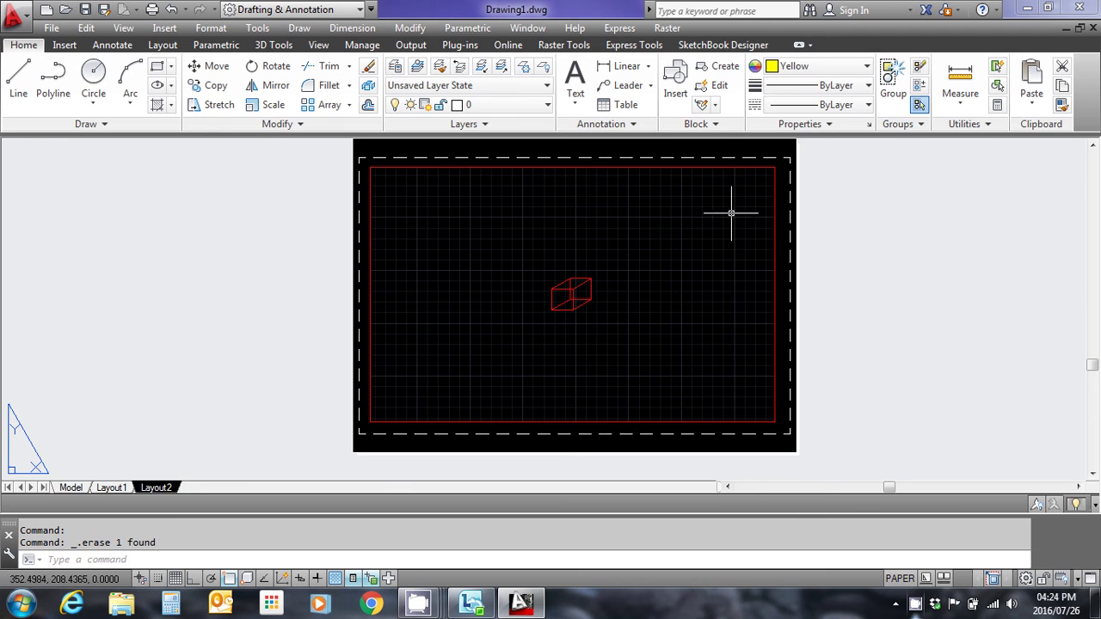
left_click(775, 185)
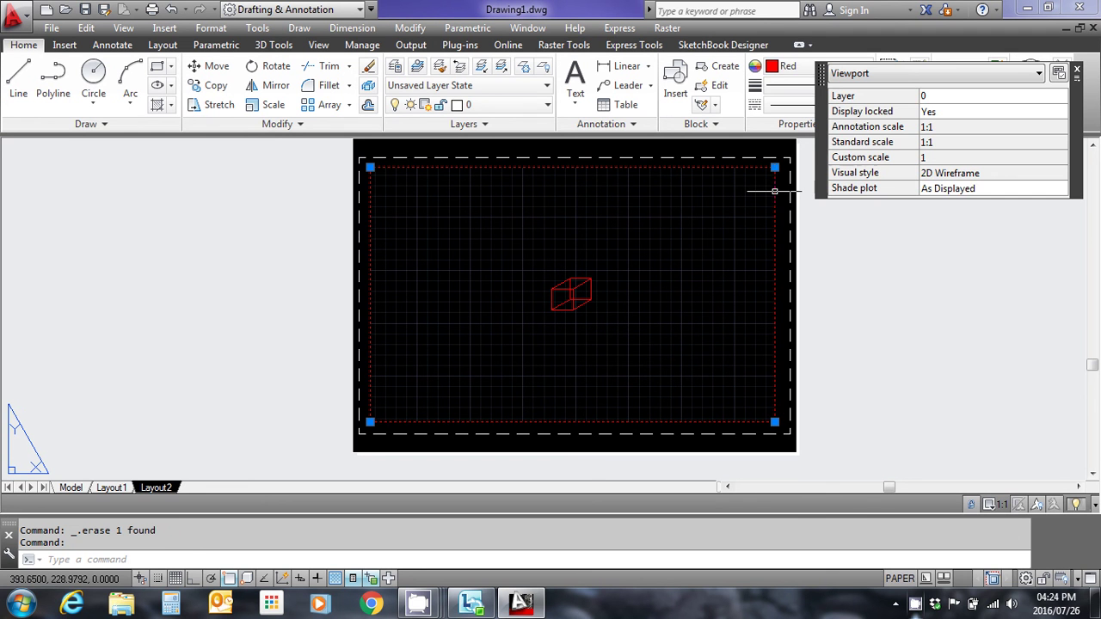
right_click(774, 191)
mouse_move(881, 182)
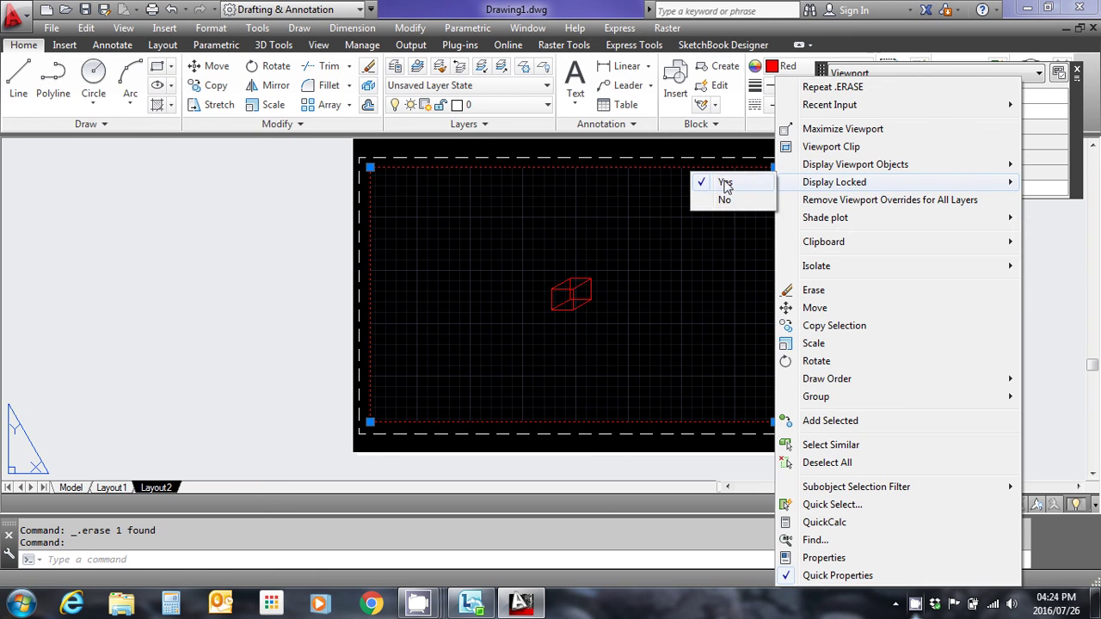
left_click(723, 201)
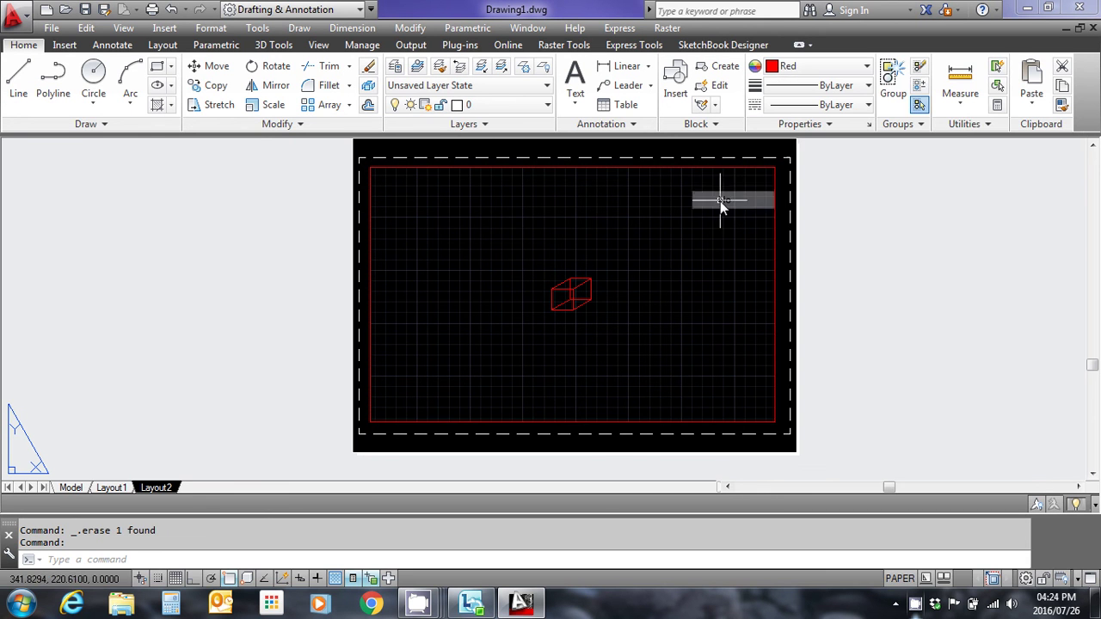
Step: Enter model space in the unlocked viewport and scale its view with the Zoom Scale option using a factor of 2xp
double_click(682, 228)
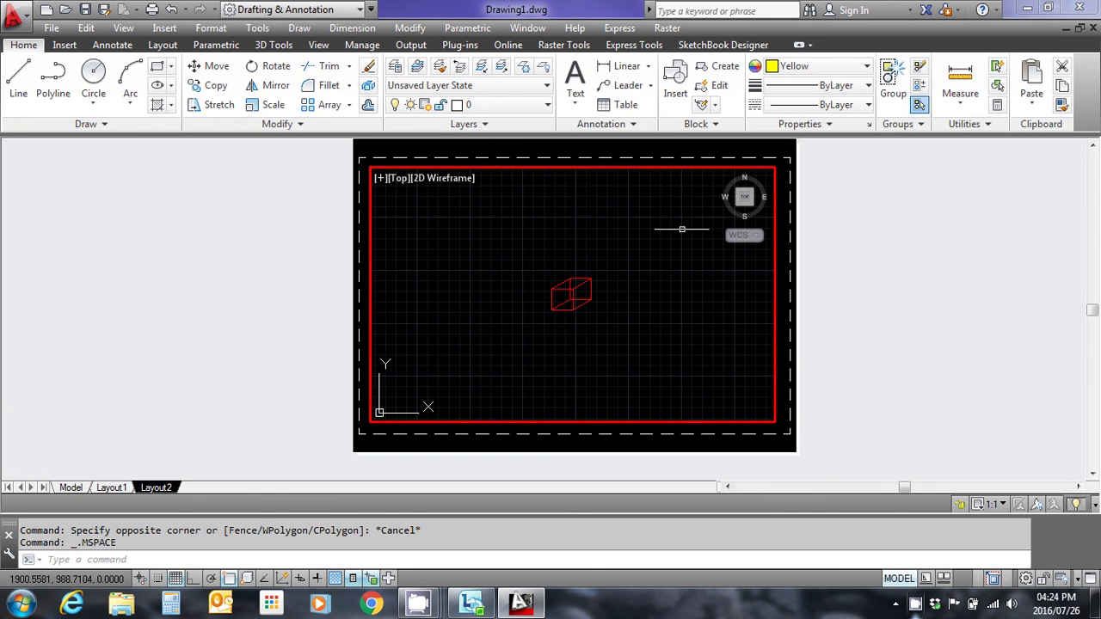
scroll(631, 244, "down", 2)
scroll(631, 244, "up", 2)
scroll(630, 243, "down", 2)
middle_click_drag(629, 244, 602, 250)
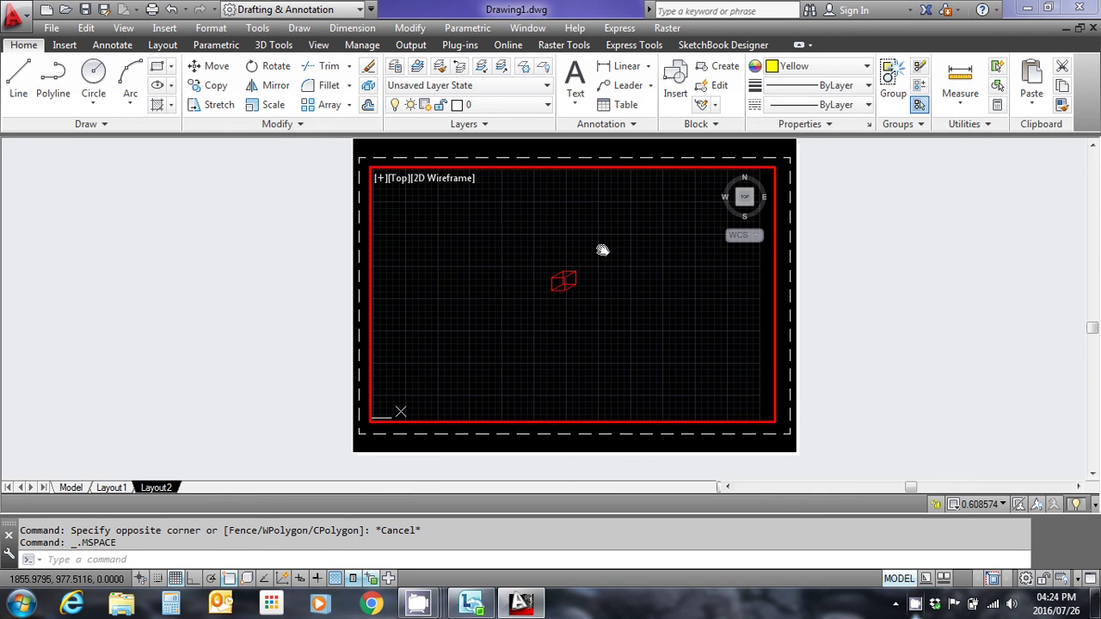
type("z")
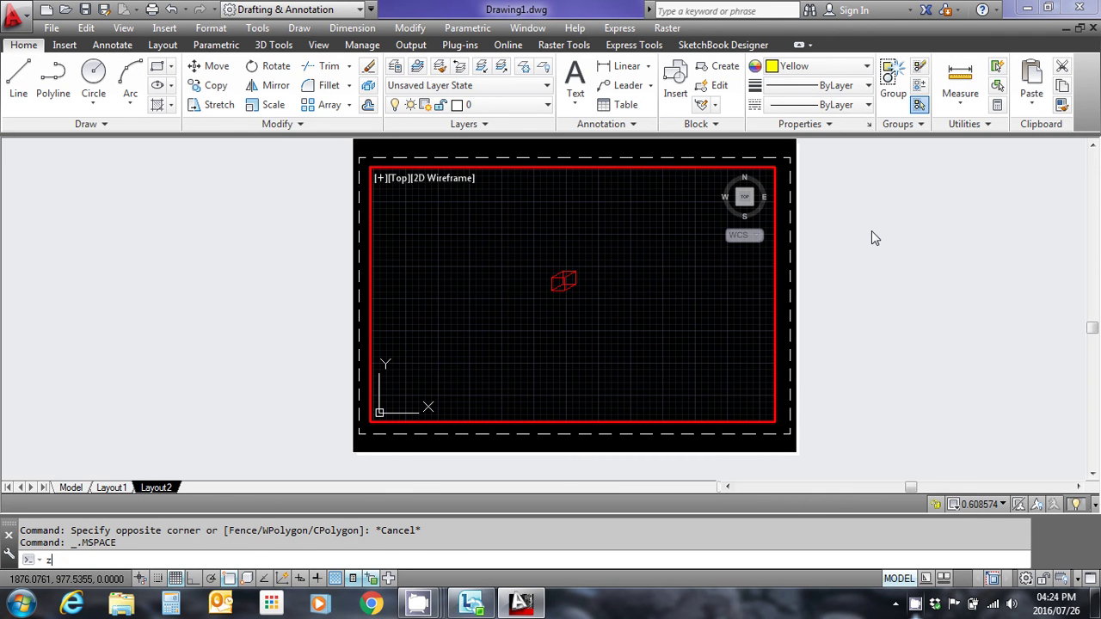
key("Return")
type("s")
key("Return")
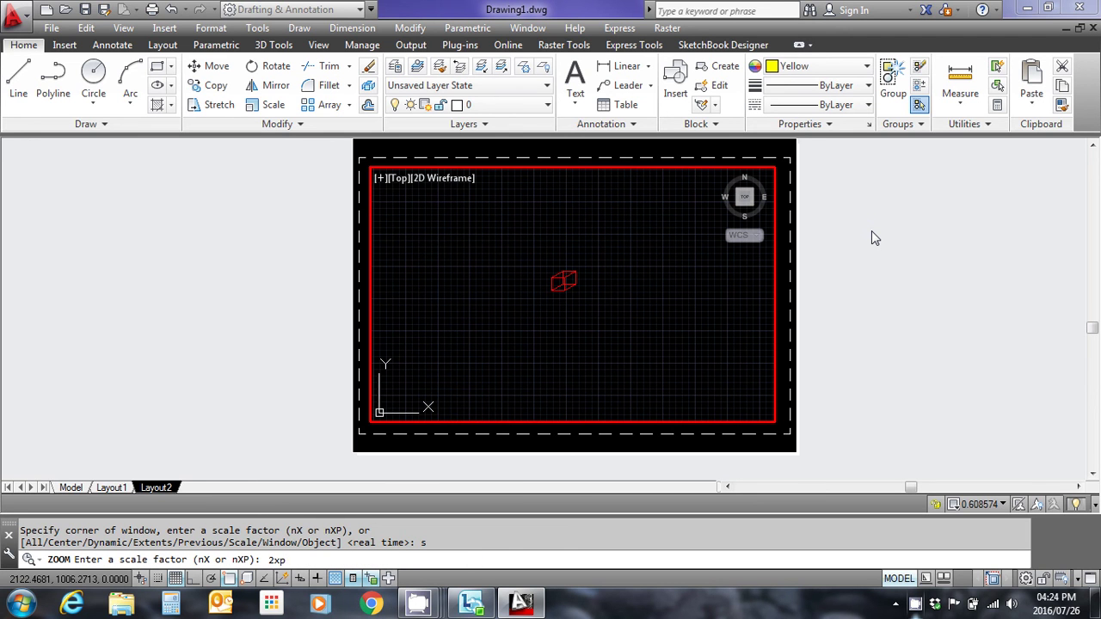
type("2xp")
key("Return")
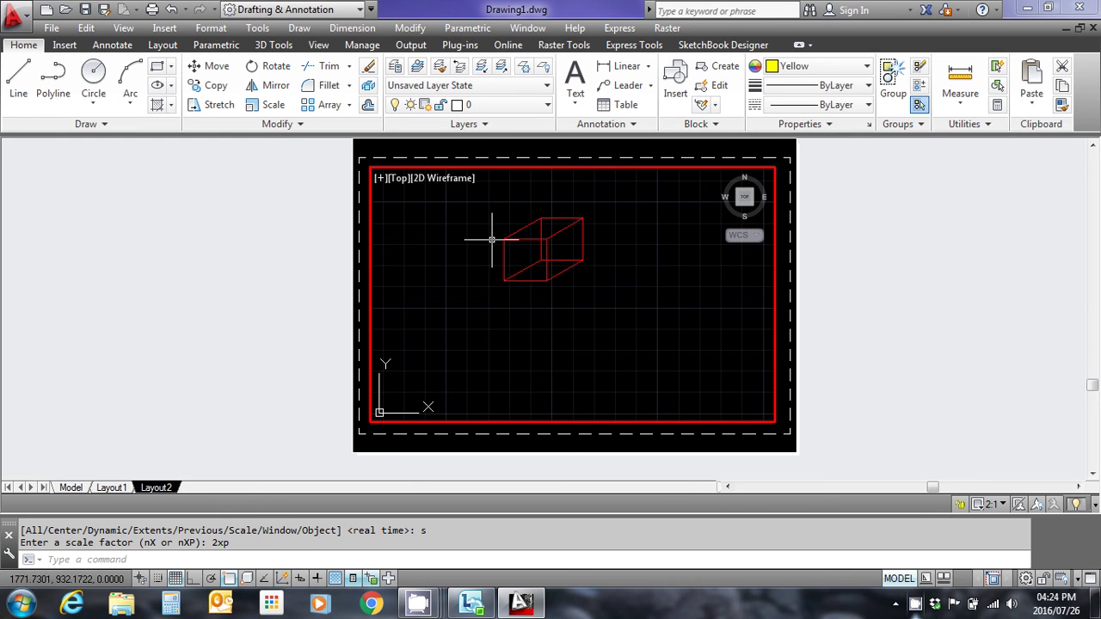
Step: Reposition the box near the viewport's centre and reapply the Zoom Scale factor of 2xp
middle_click_drag(631, 246, 653, 278)
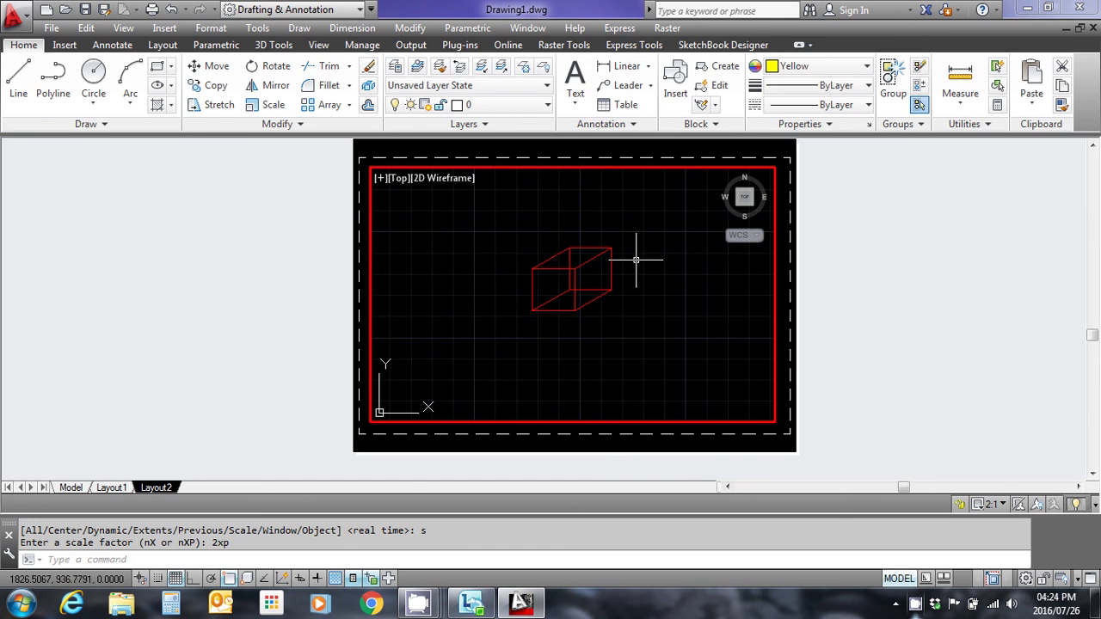
scroll(628, 261, "up", 4)
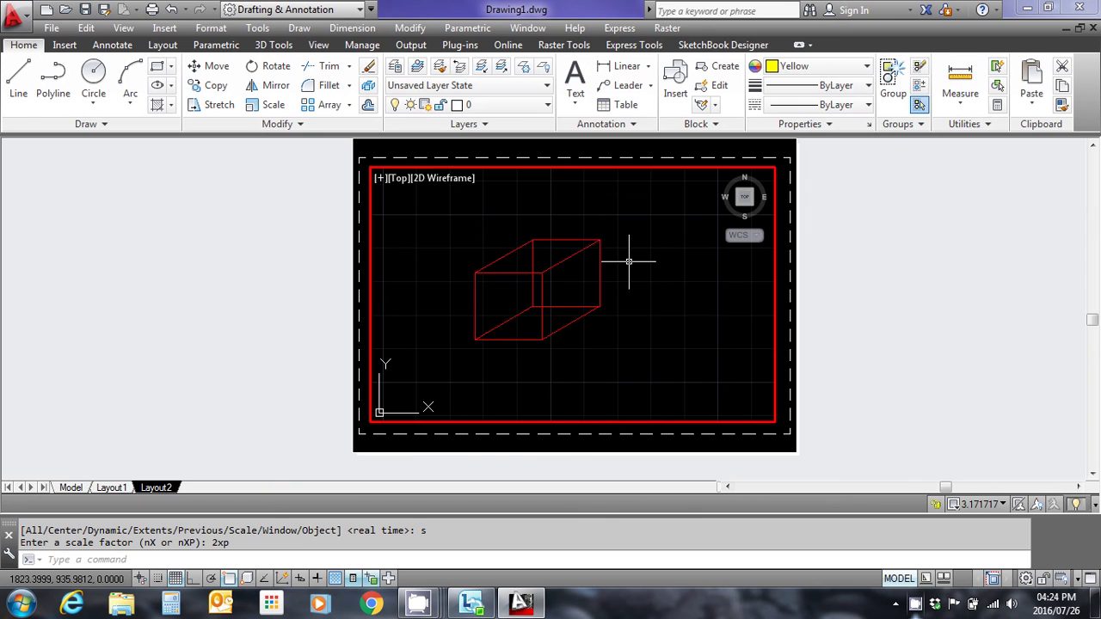
scroll(628, 262, "down", 2)
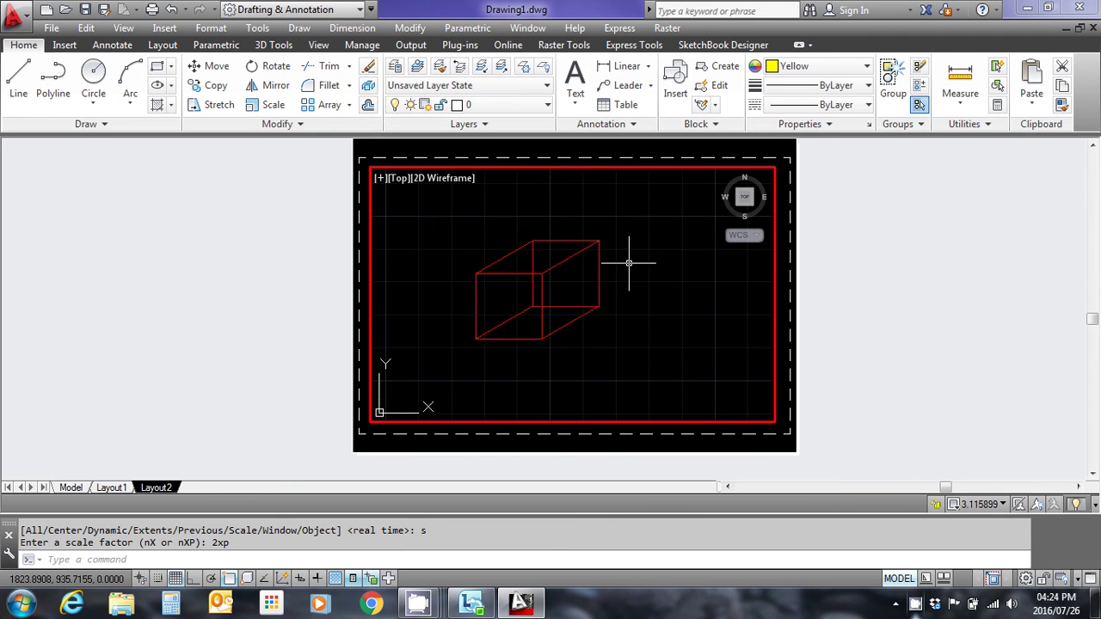
middle_click_drag(629, 263, 636, 267)
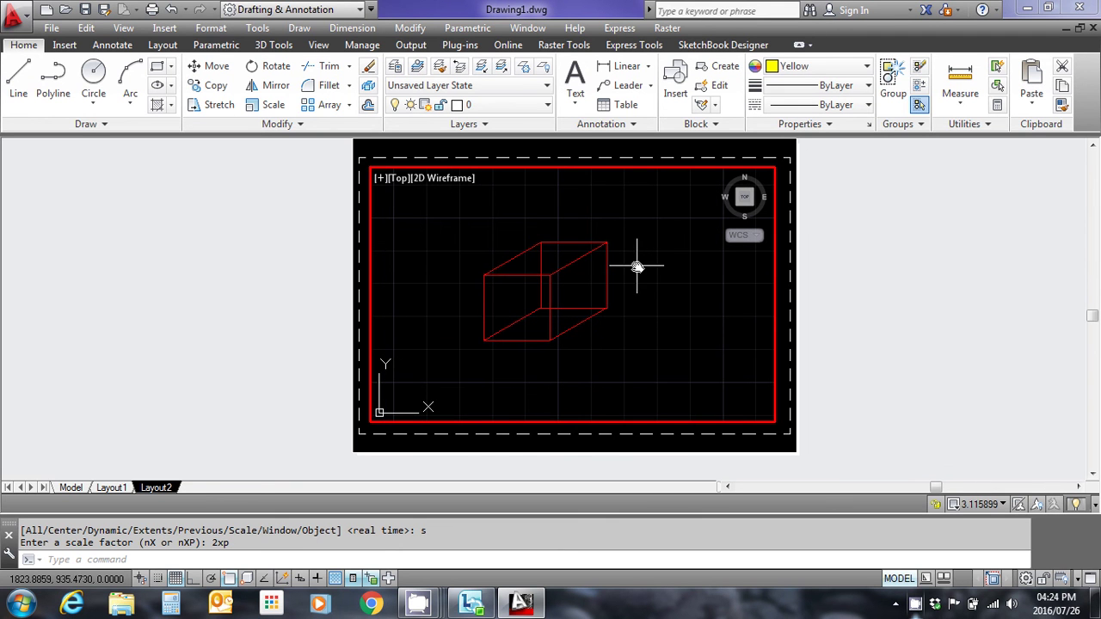
key("Return")
type("s")
key("Return")
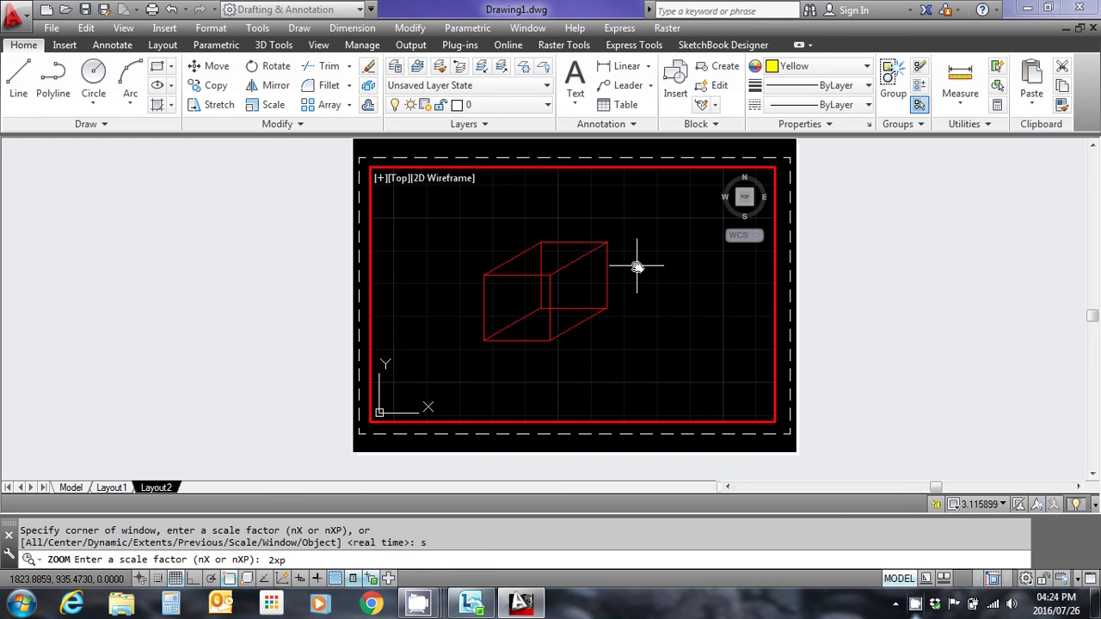
key("Return")
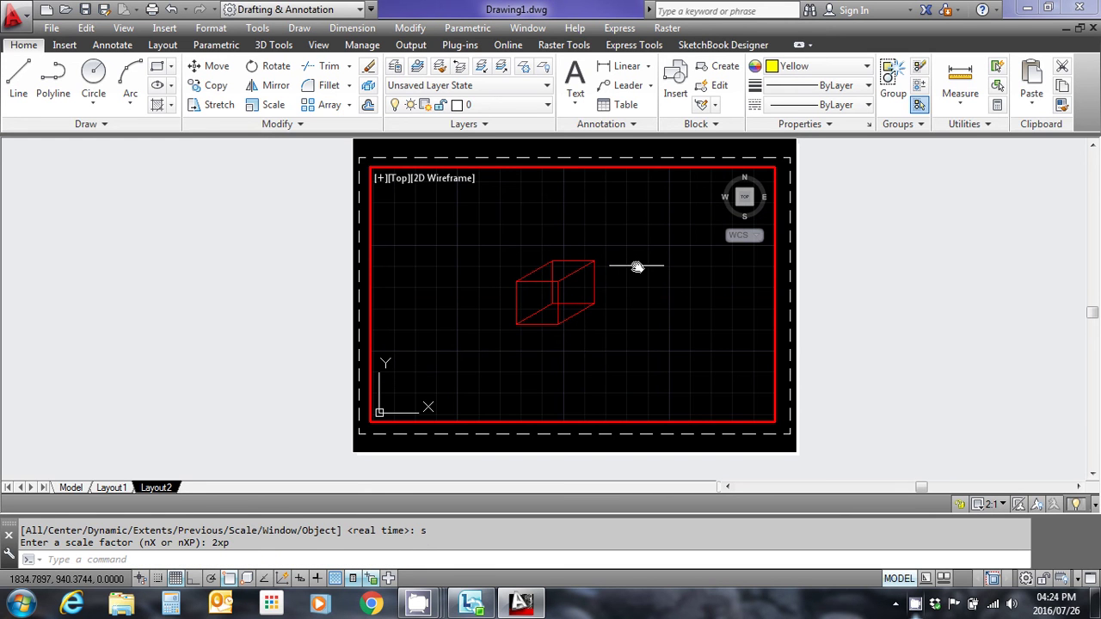
Step: Switch back to paper space and lock the rescaled viewport by setting Display locked to Yes
left_click(898, 579)
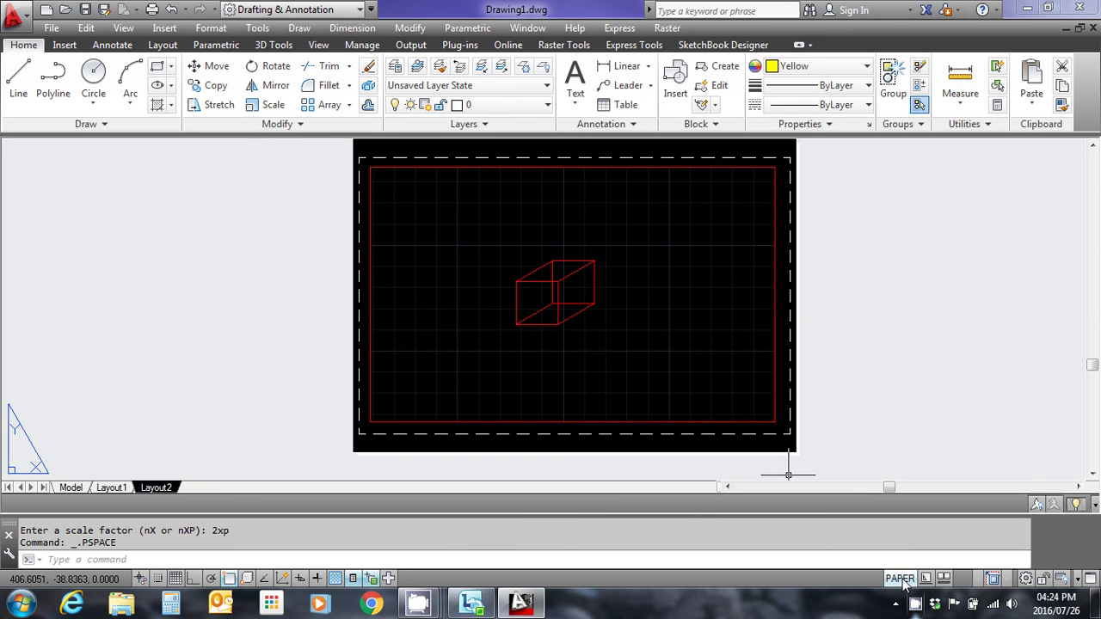
left_click(774, 352)
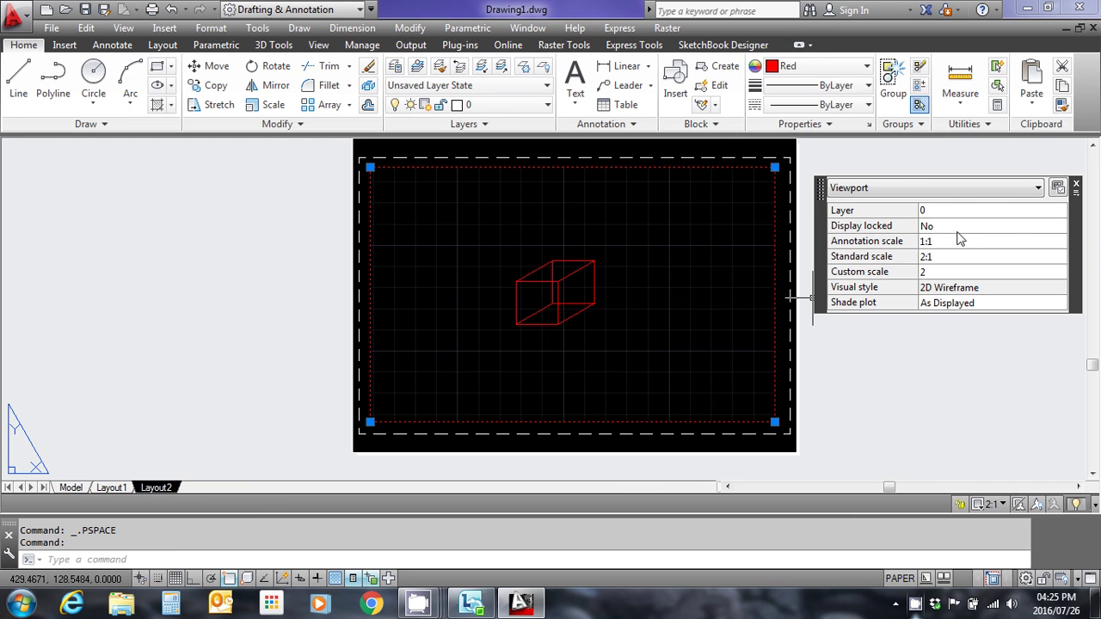
left_click(1039, 229)
left_click(1059, 227)
left_click(970, 250)
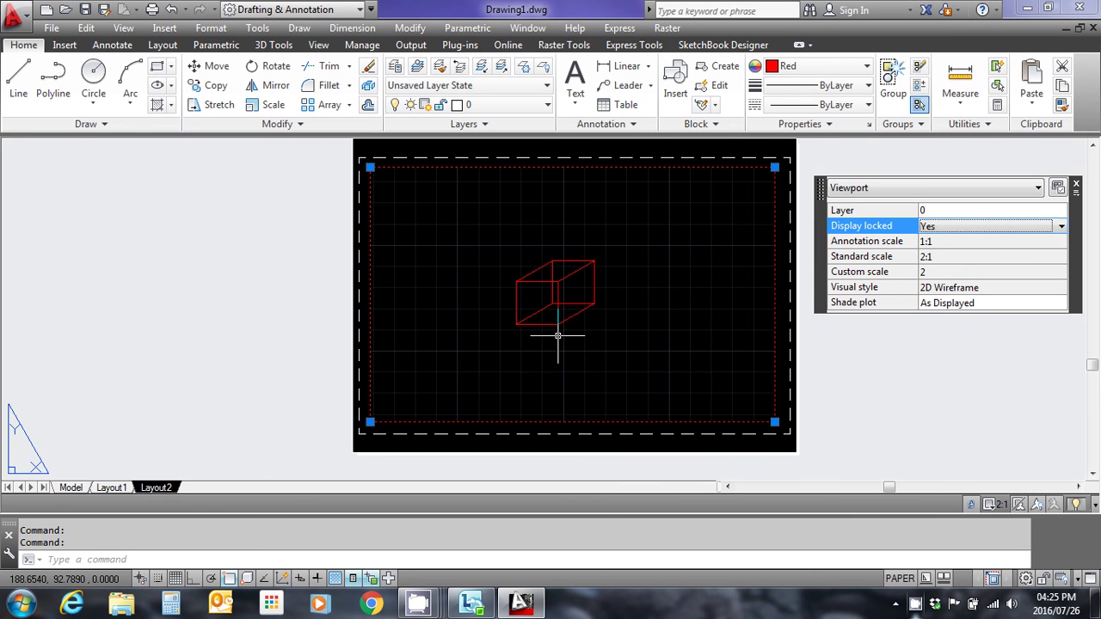
key("Escape")
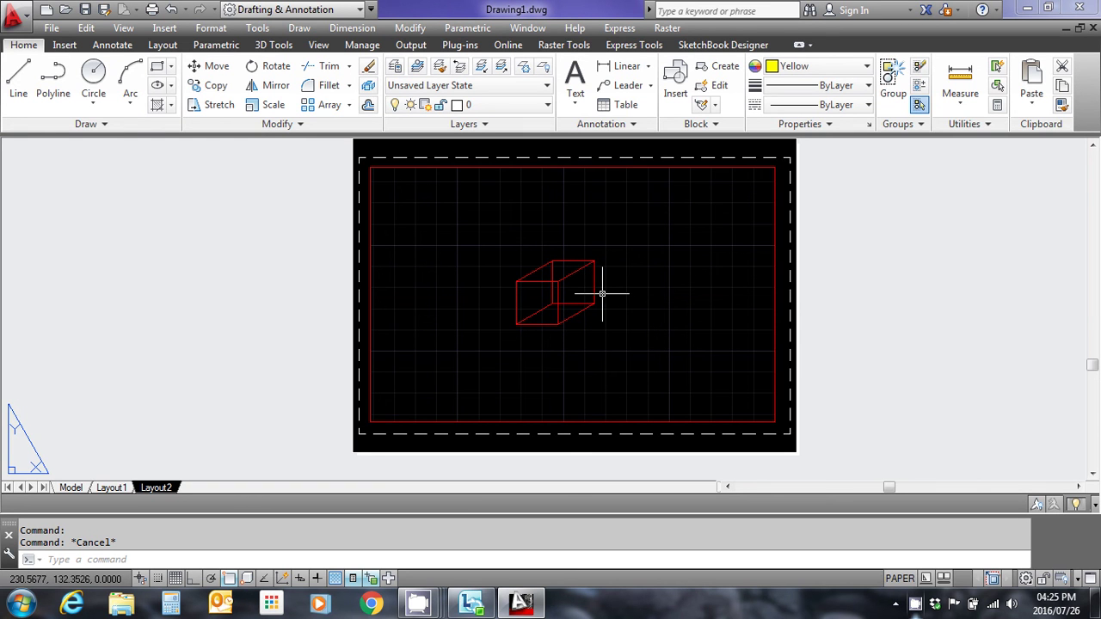
Step: Draw a yellow line in paper space over the enlarged box's rightmost vertical edge, from upper to lower corner
left_click(23, 78)
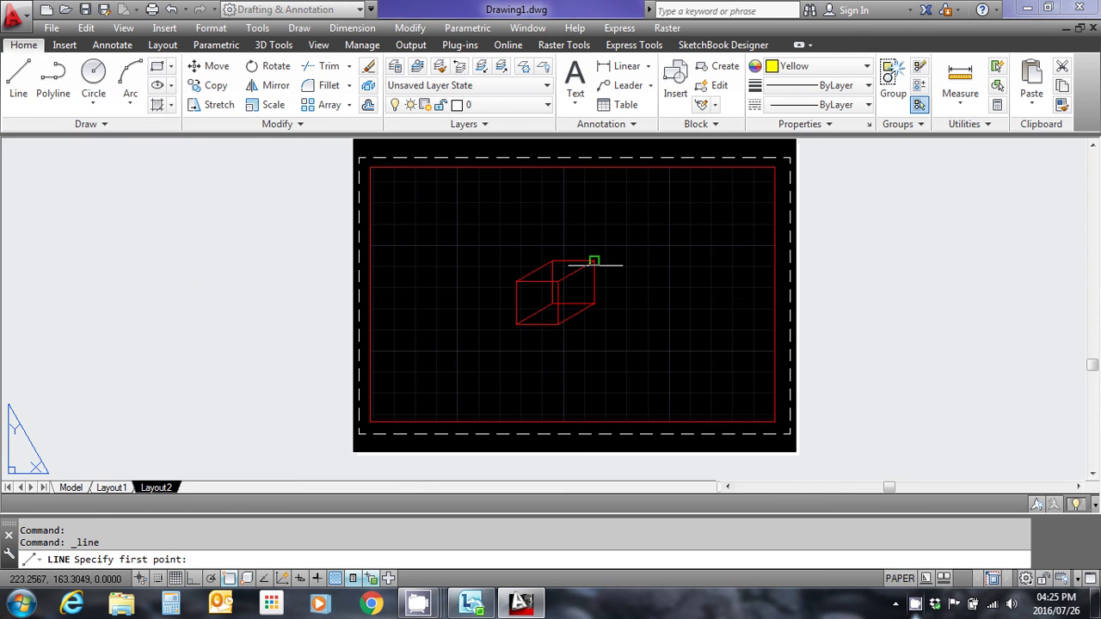
left_click(593, 261)
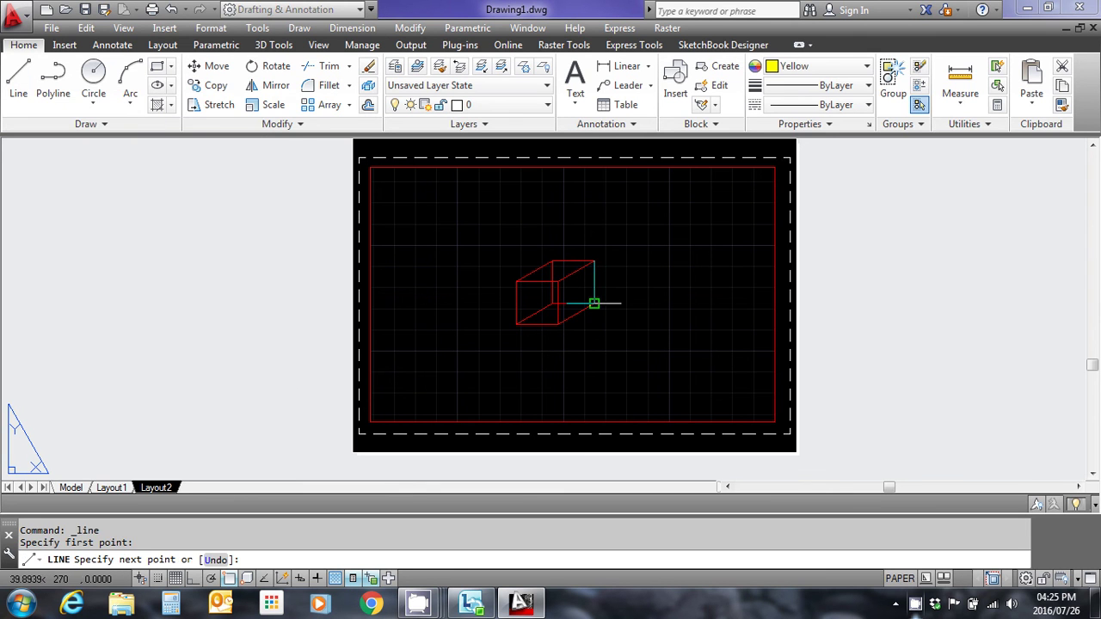
left_click(593, 302)
right_click(594, 302)
left_click(632, 313)
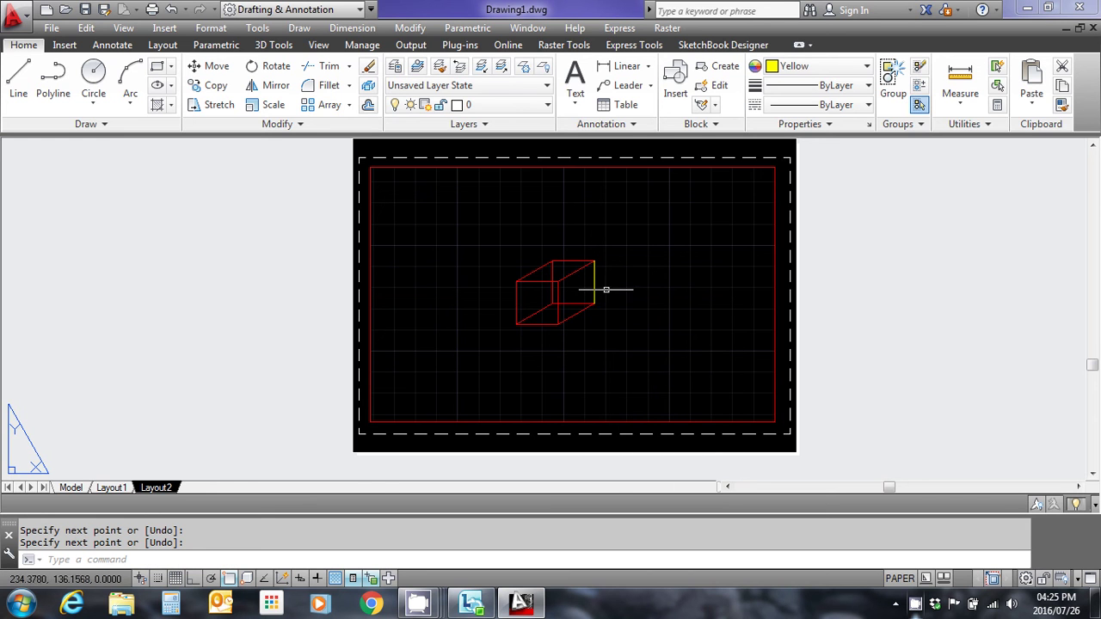
Step: Check the new yellow line and inspect closely where its lower end meets the box's corner
left_click(594, 282)
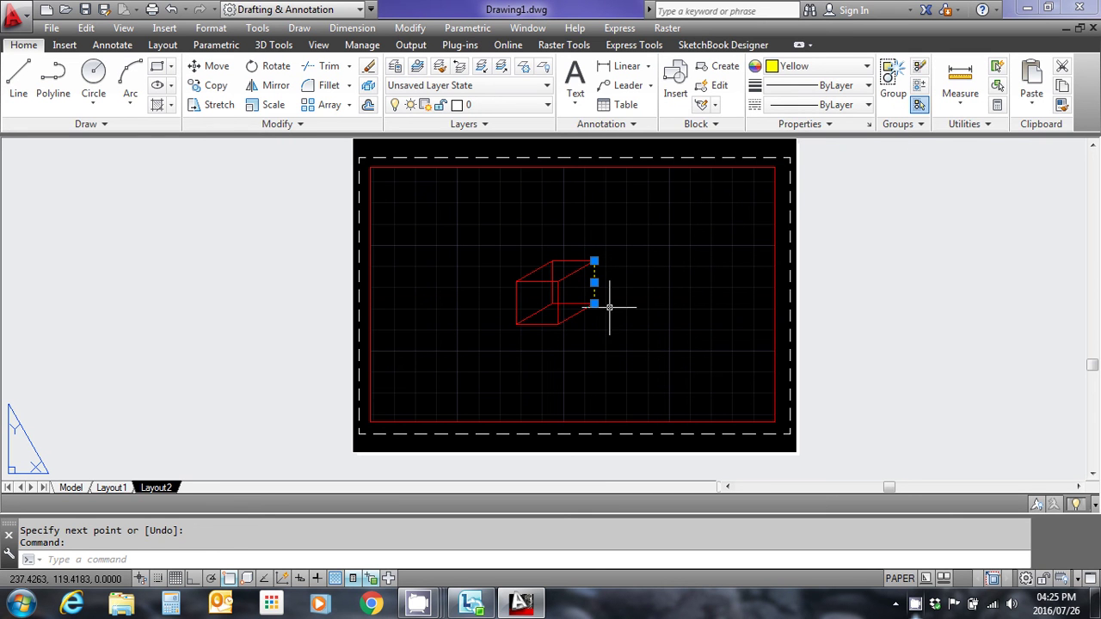
scroll(609, 307, "up", 8)
middle_click_drag(536, 362, 559, 364)
key("Escape")
scroll(563, 368, "up", 2)
scroll(594, 334, "up", 2)
scroll(593, 334, "up", 2)
middle_click_drag(593, 335, 605, 287)
scroll(520, 384, "up", 1)
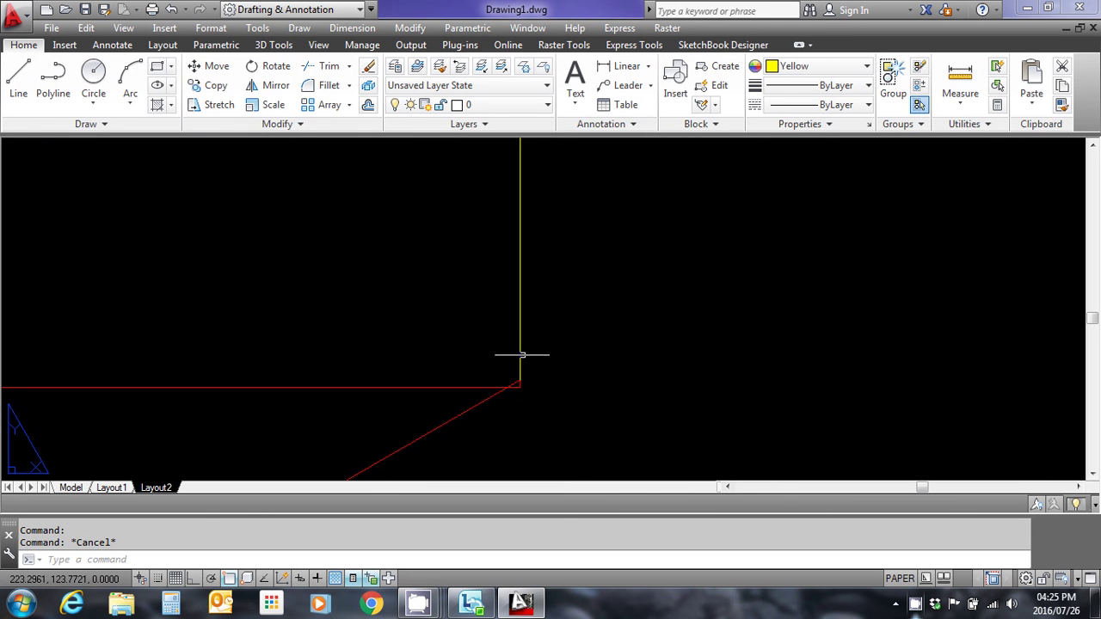
Step: Stretch the yellow line's lower endpoint to the end of the box's rear bottom edge, making the line 40 long
left_click(522, 356)
key("Escape")
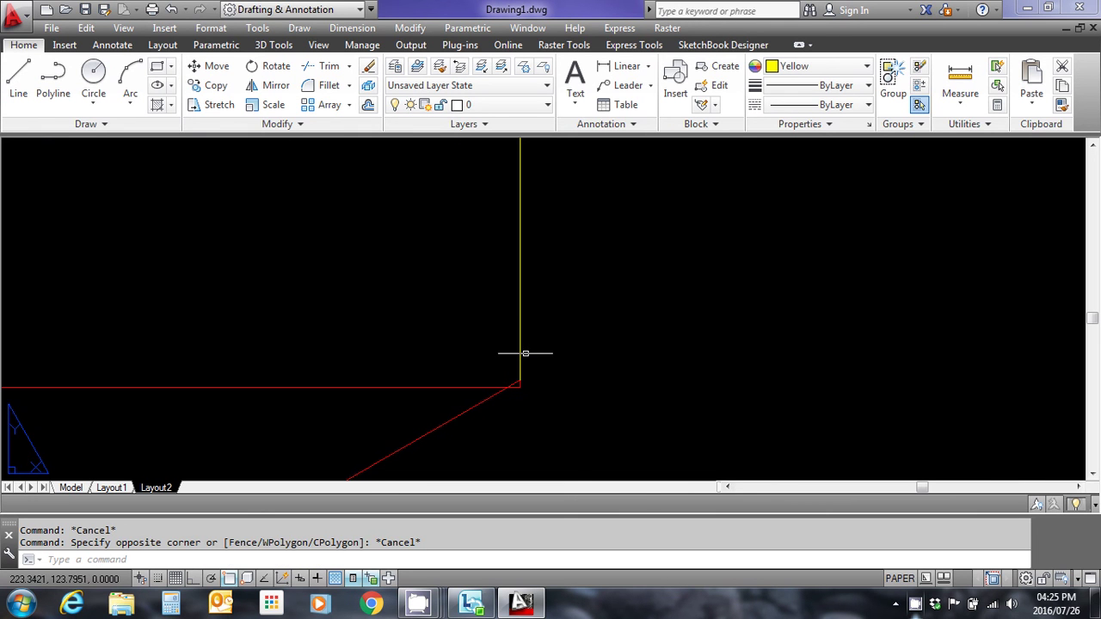
left_click(520, 365)
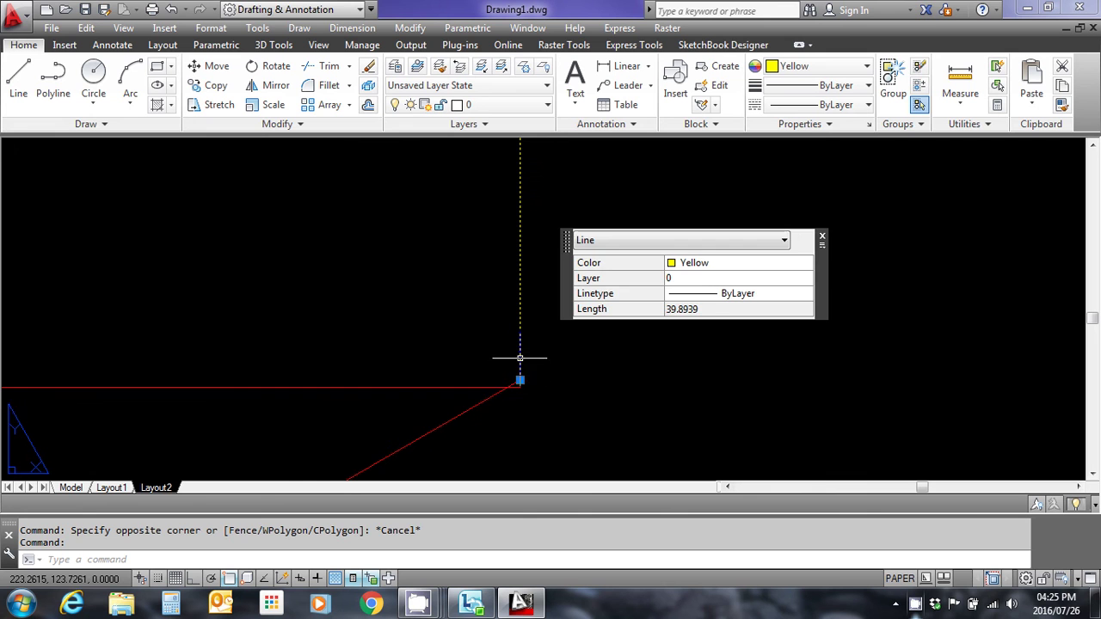
left_click(519, 380)
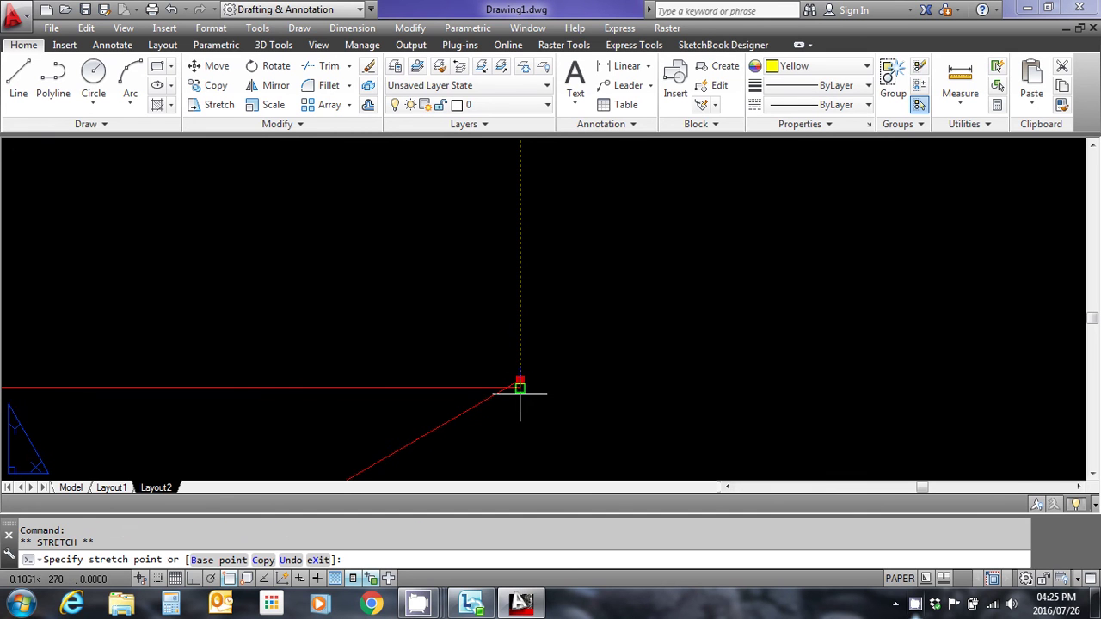
left_click(519, 387)
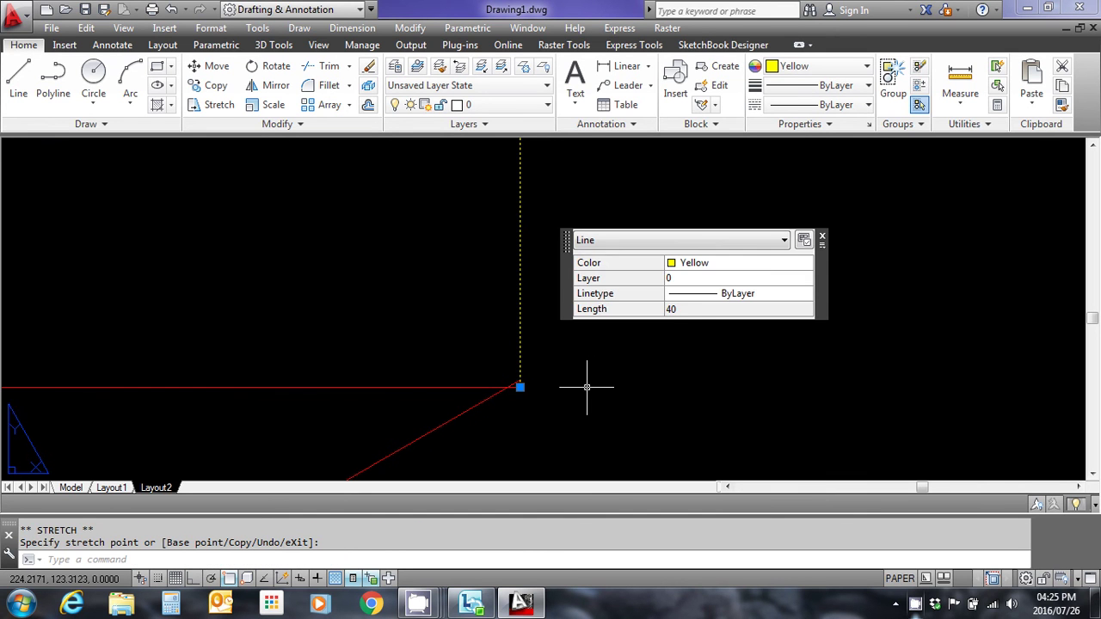
key("Escape")
scroll(562, 347, "down", 3)
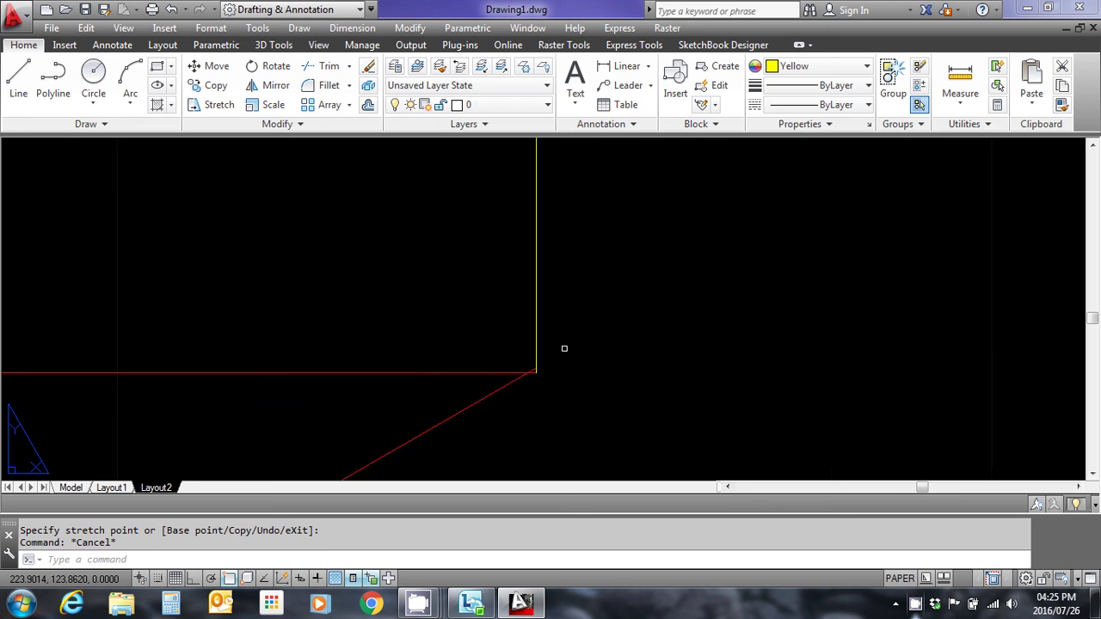
scroll(534, 372, "up", 4)
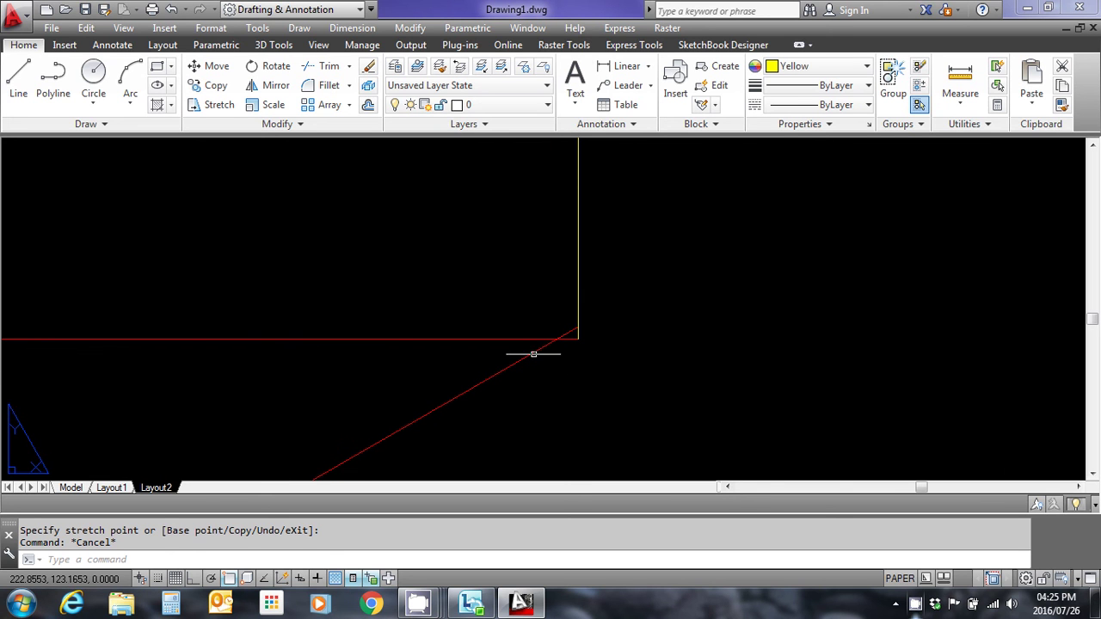
Step: In the viewport's model space, stretch the lower receding edge's upper endpoint to the rear bottom edge's end and return to paper space
left_click(533, 352)
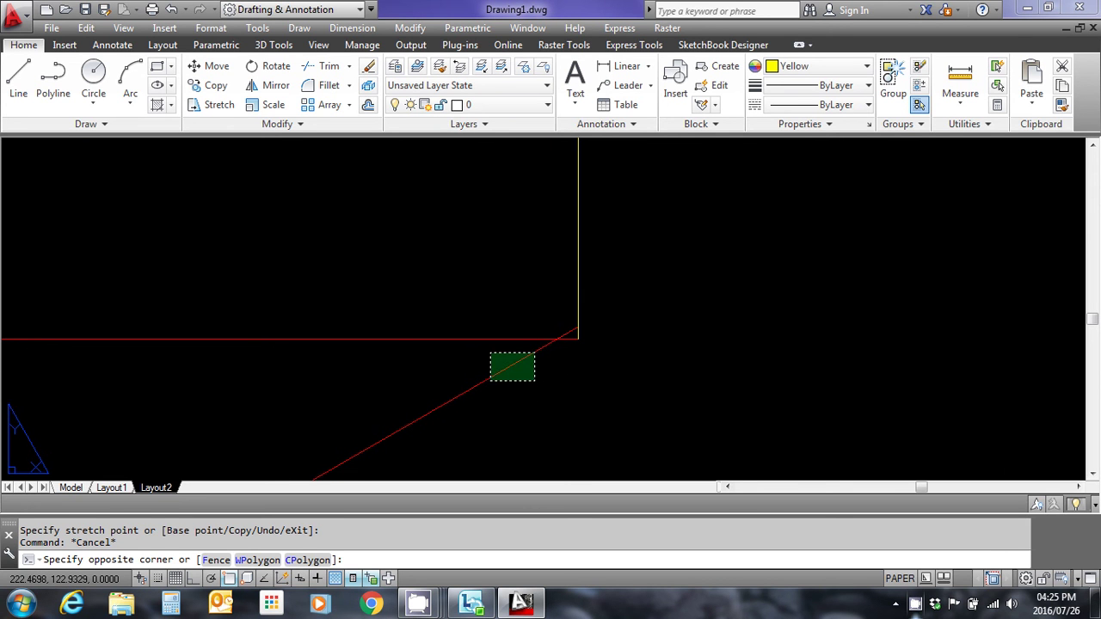
key("Escape")
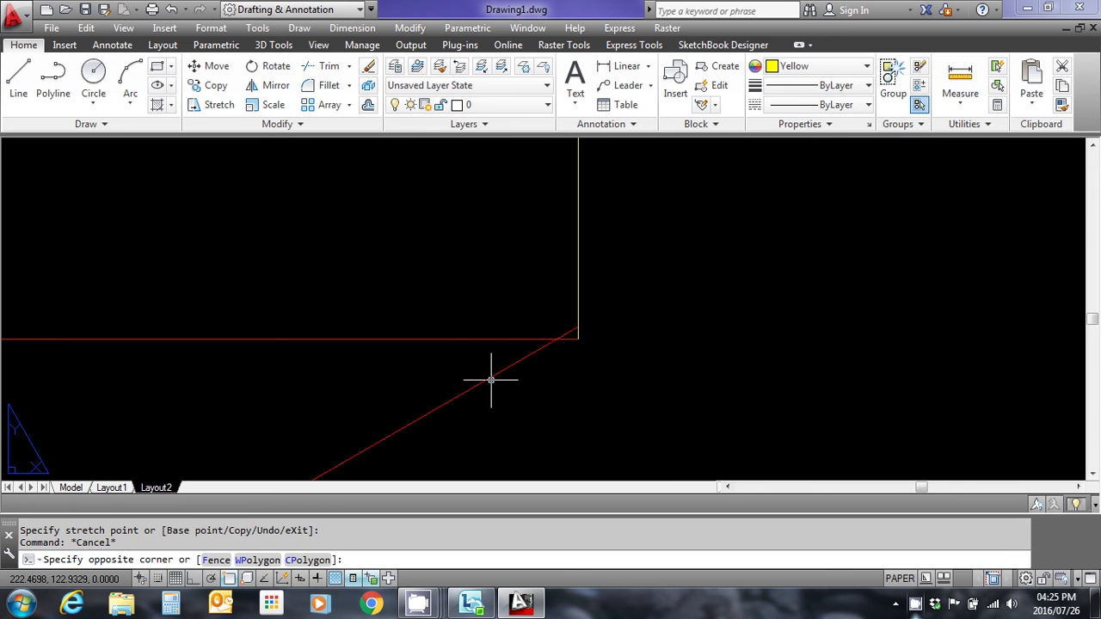
left_click(900, 579)
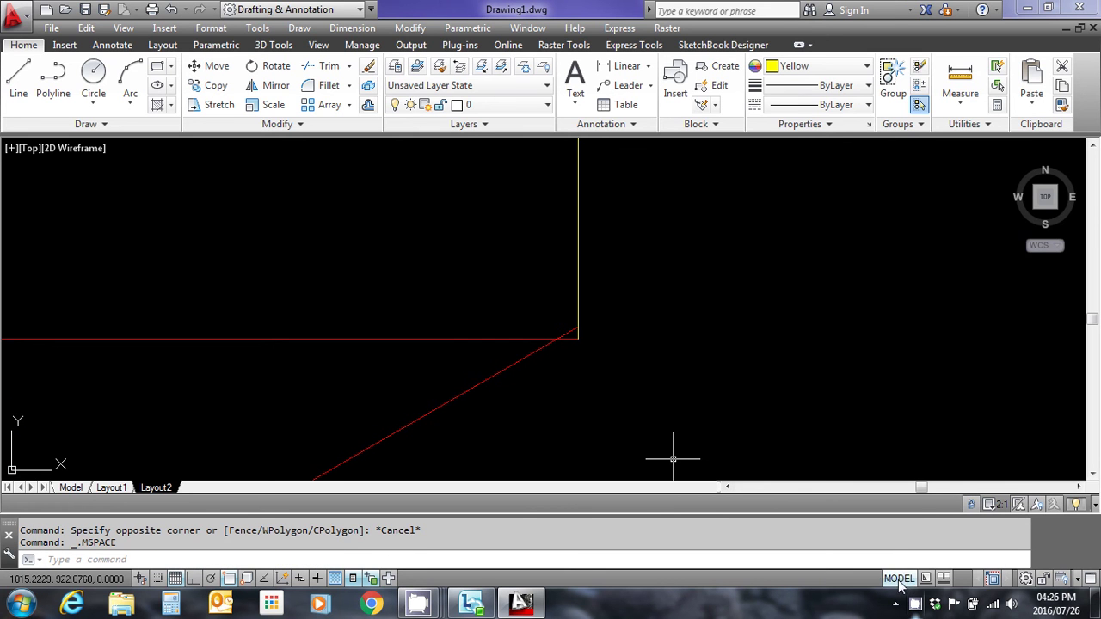
left_click(535, 351)
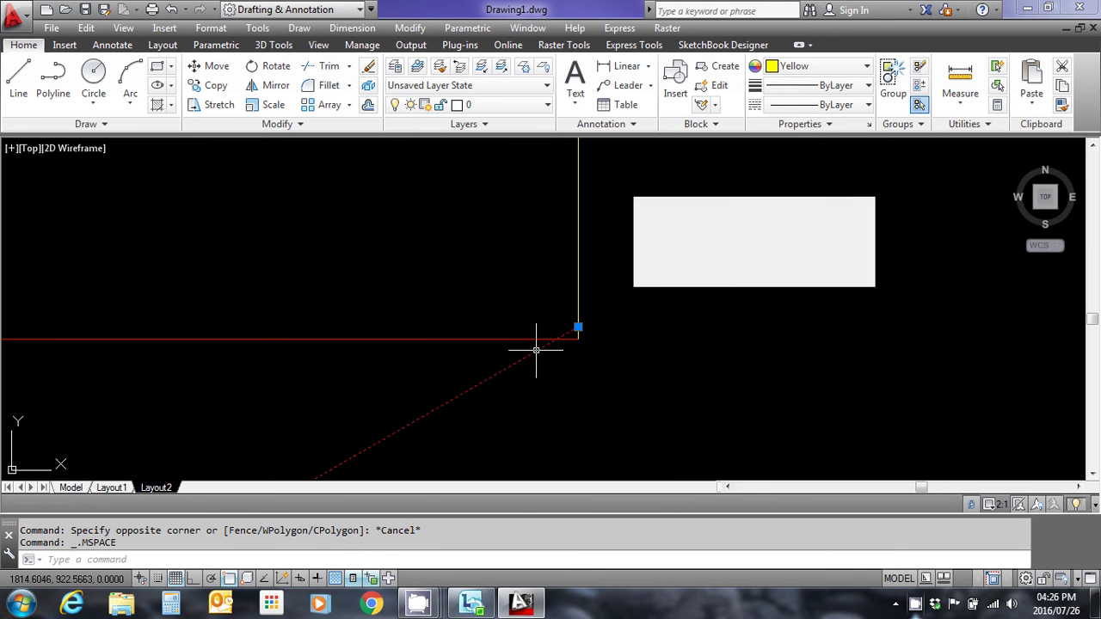
left_click(577, 327)
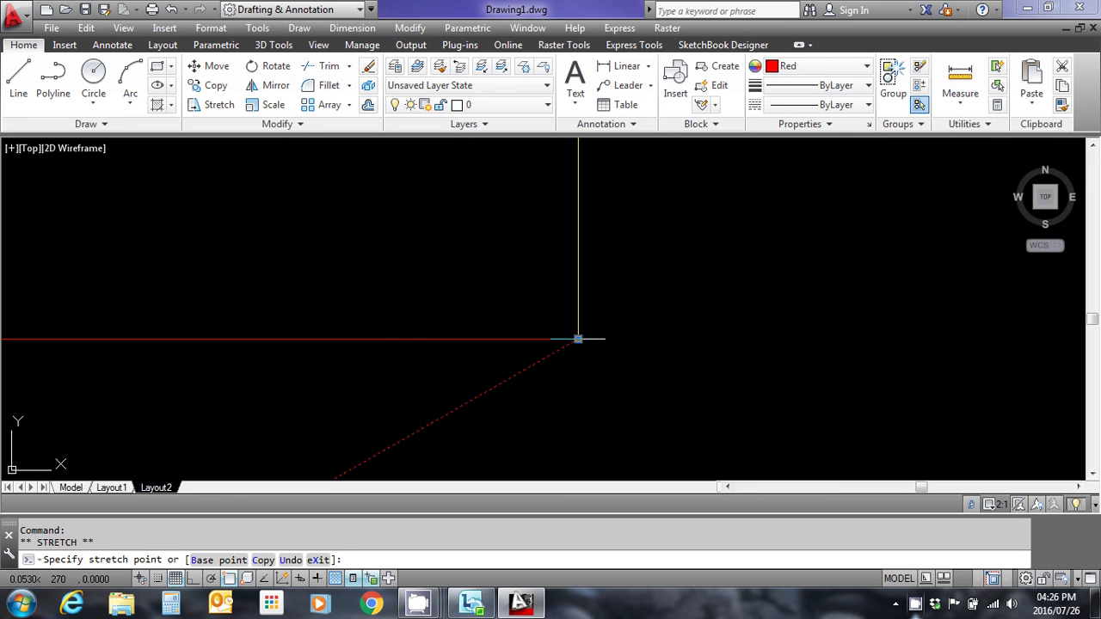
left_click(578, 338)
key("Escape")
left_click(901, 578)
Step: Check the length of the yellow paper-space line along the box's rightmost vertical edge
scroll(705, 312, "down", 6)
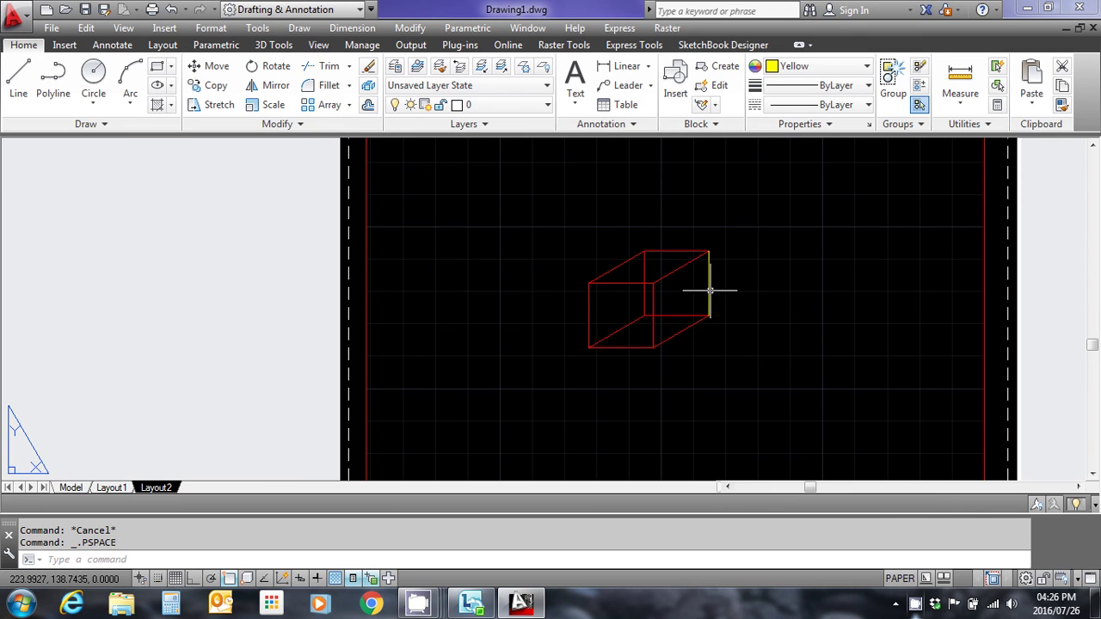
left_click(709, 290)
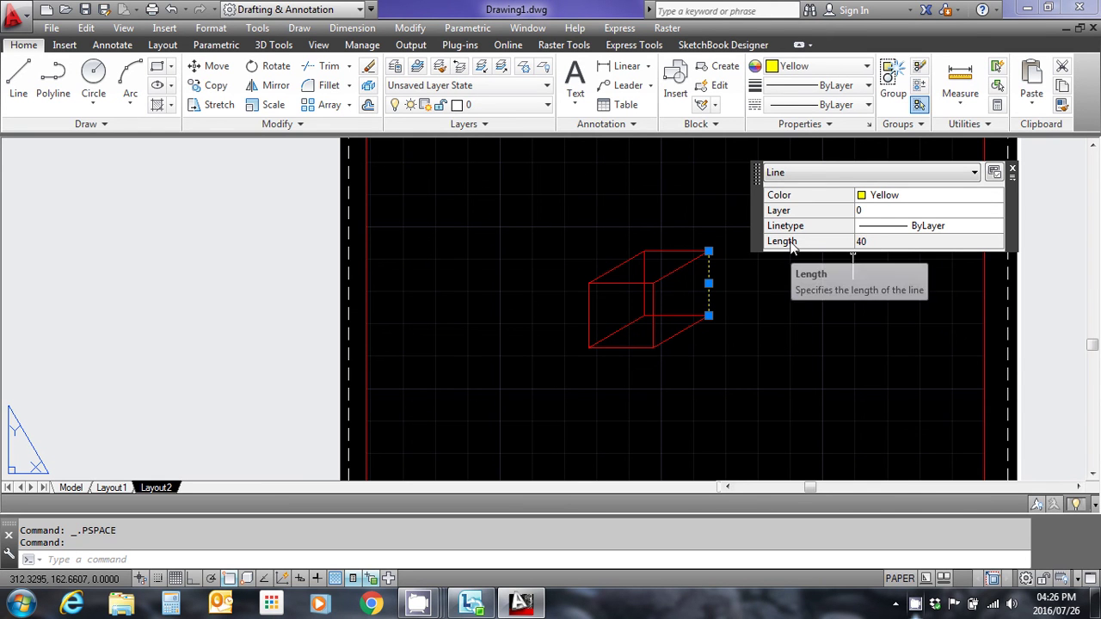
left_click(1012, 171)
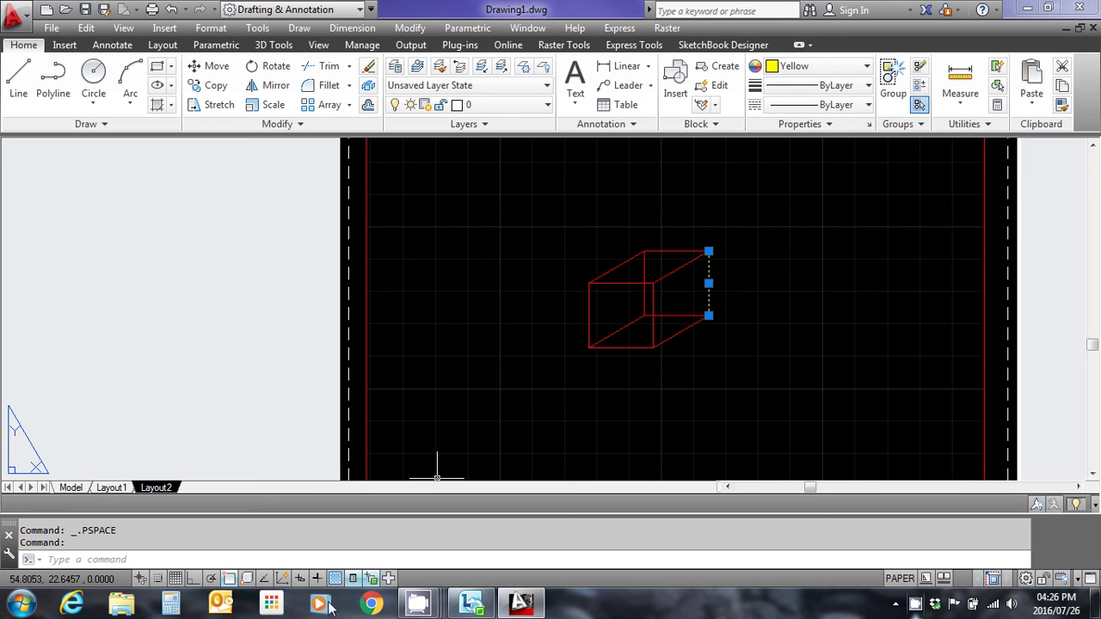
Step: Switch to Calculator, divide 20000 by 40, close it and deselect the yellow line
left_click(174, 606)
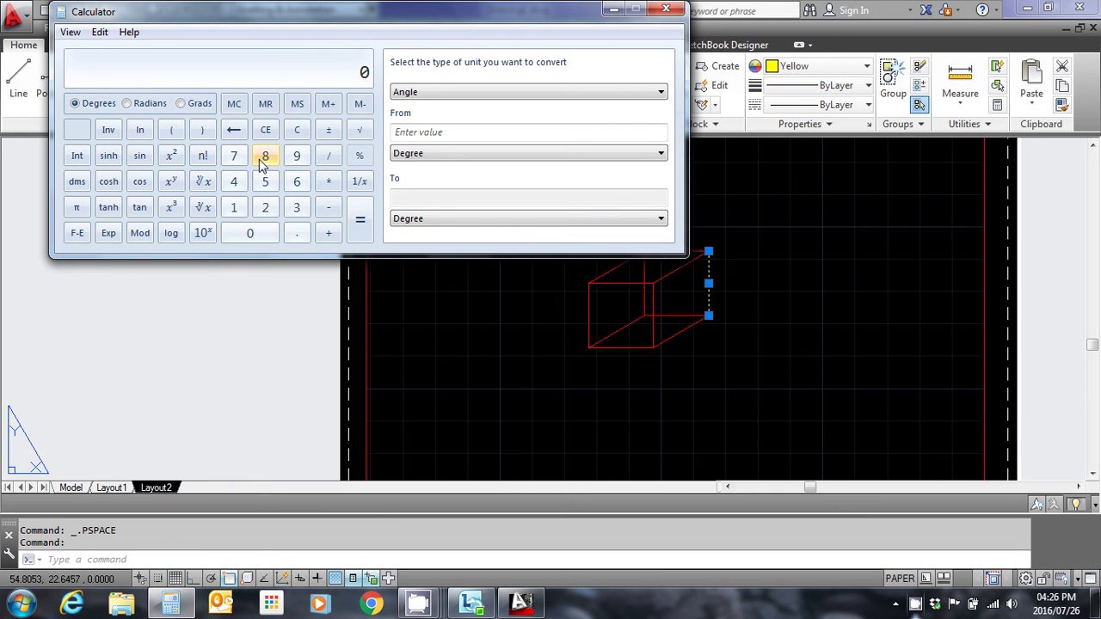
type("20000")
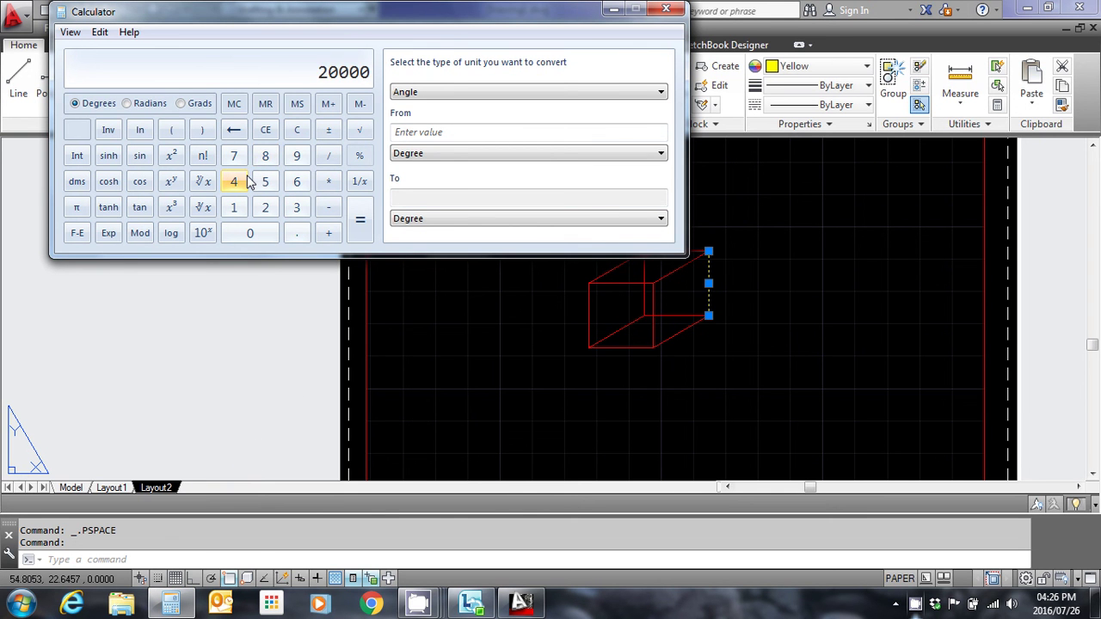
left_click(327, 161)
type("40")
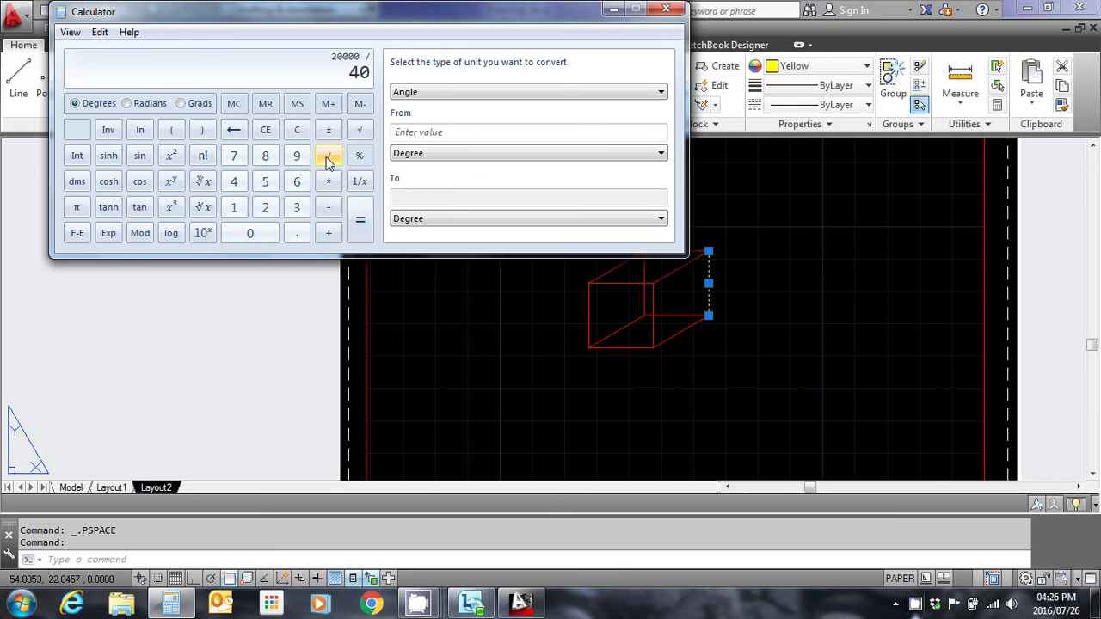
left_click(361, 222)
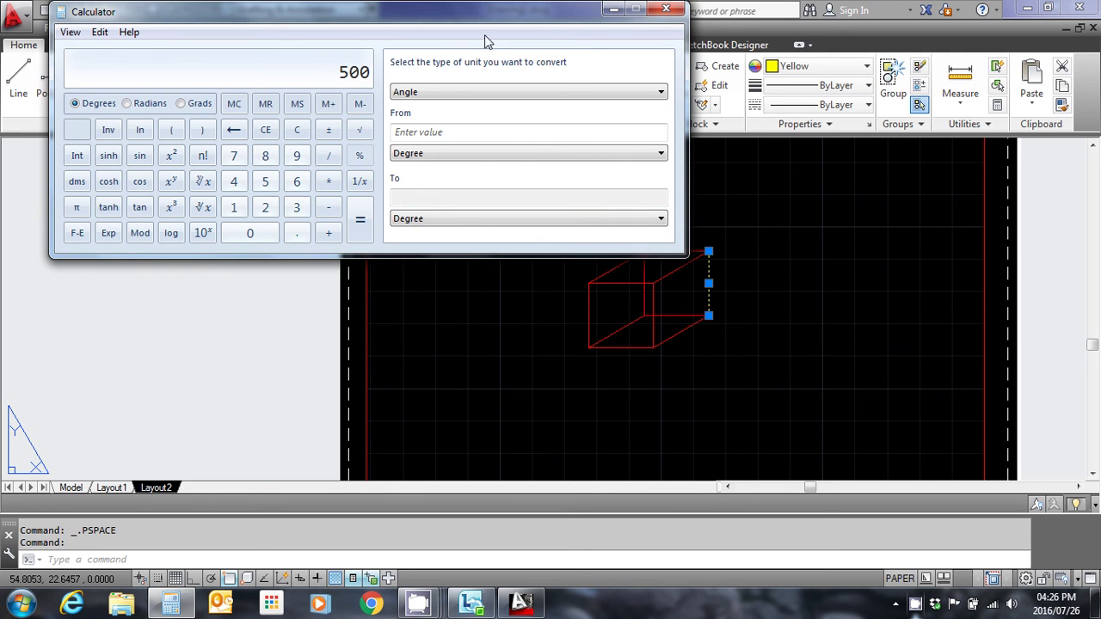
left_click(667, 10)
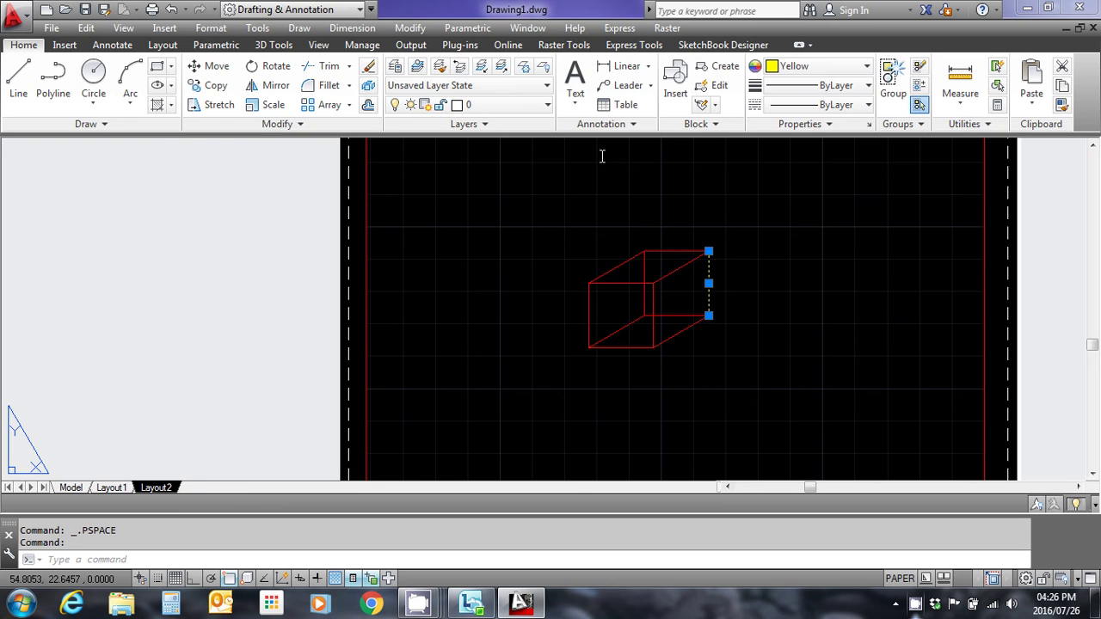
key("Escape")
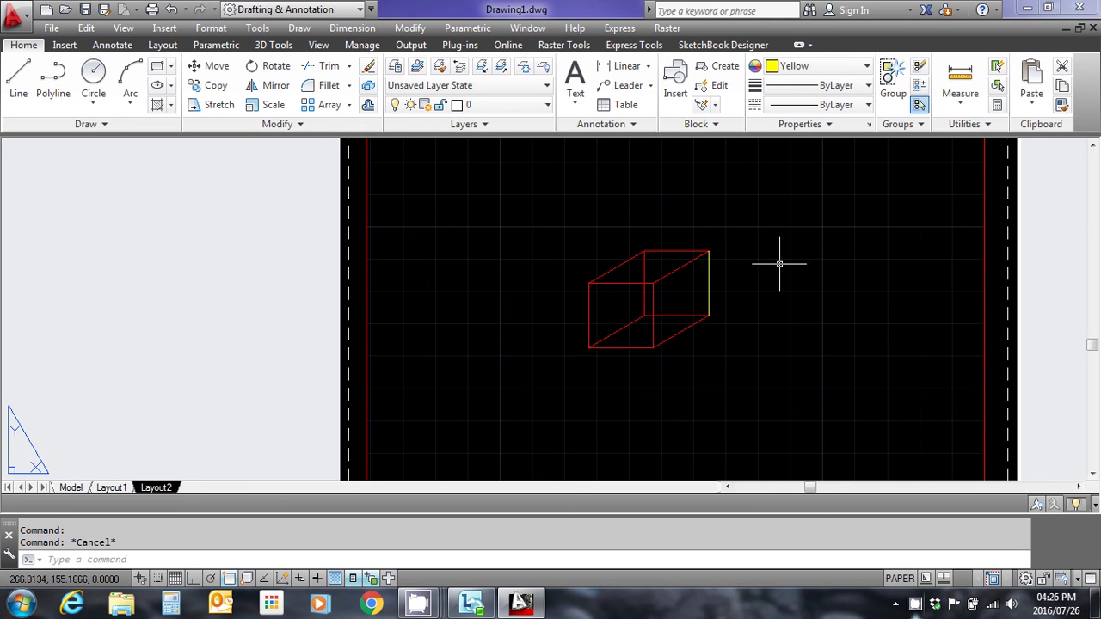
Step: Erase the yellow line over the box's rightmost vertical edge in paper space
left_click(710, 287)
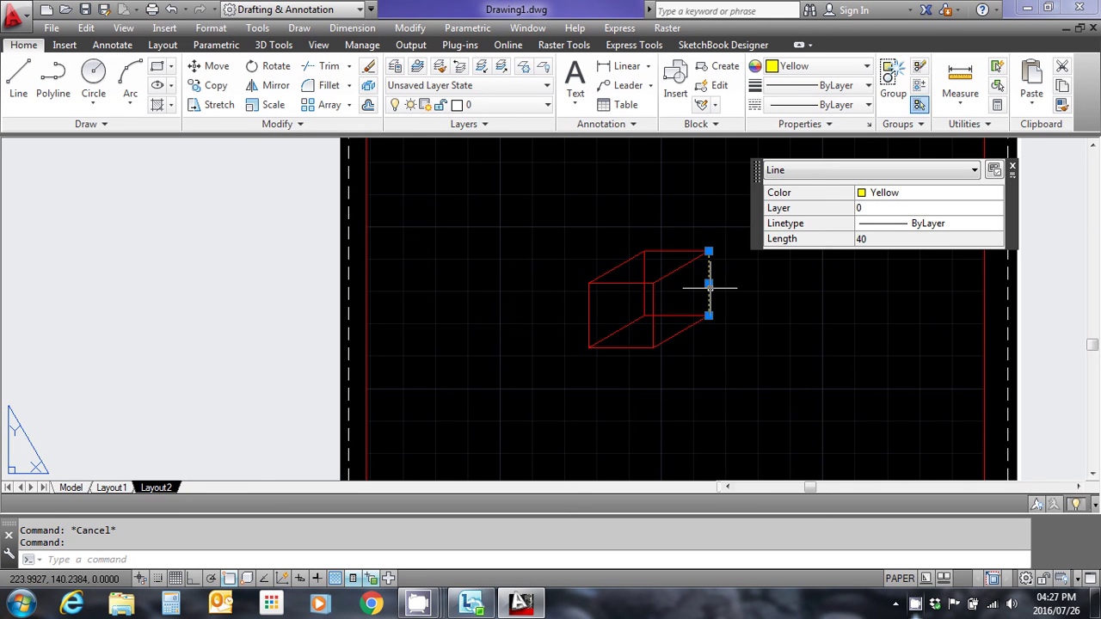
key("Delete")
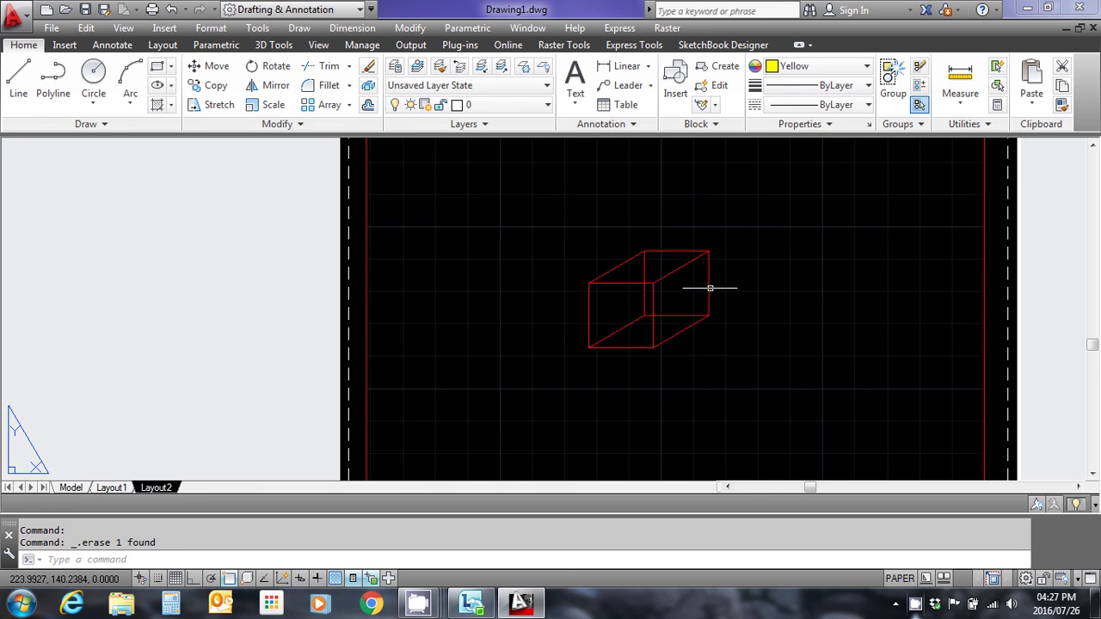
scroll(712, 288, "down", 4)
middle_click_drag(715, 289, 509, 308)
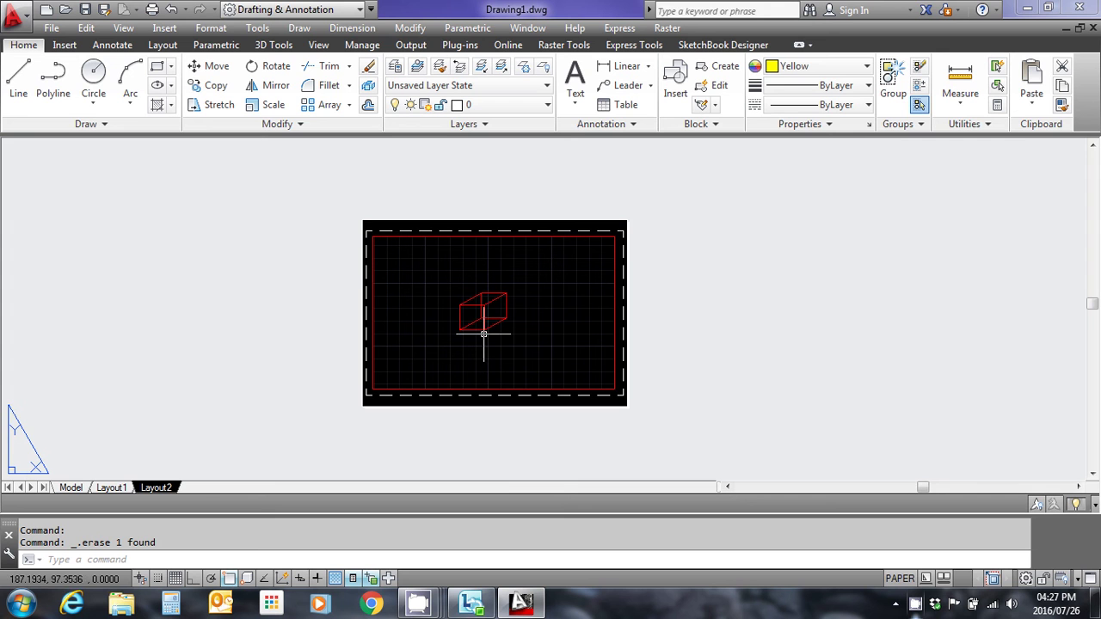
Step: Open the plot settings for Layout2, review the basic and extended options, and preview the A3 sheet with the box
left_click(152, 9)
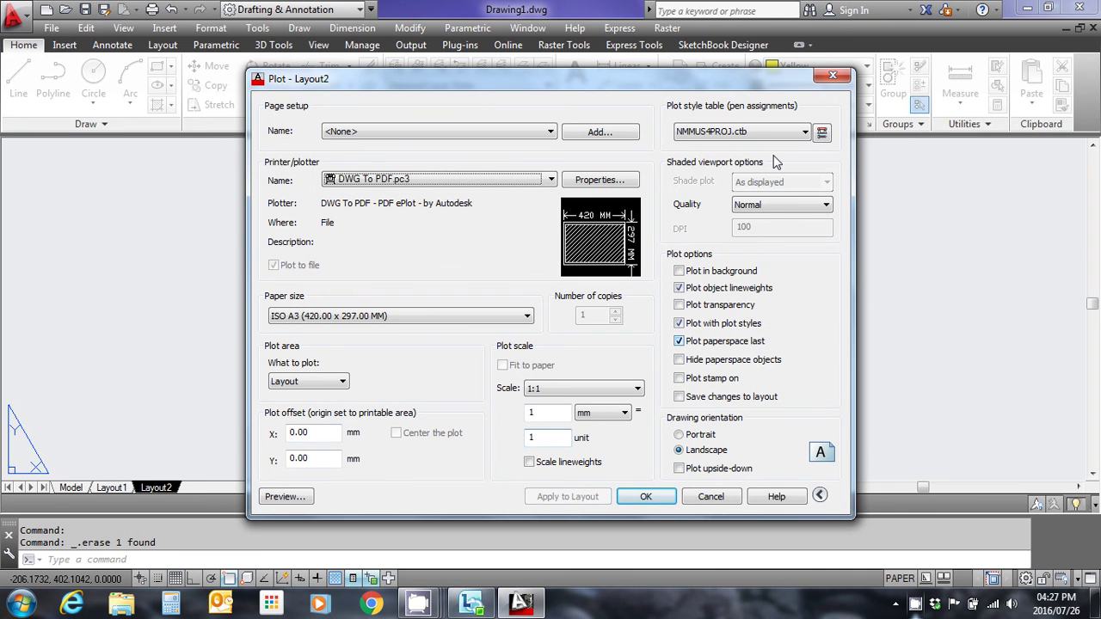
left_click(820, 496)
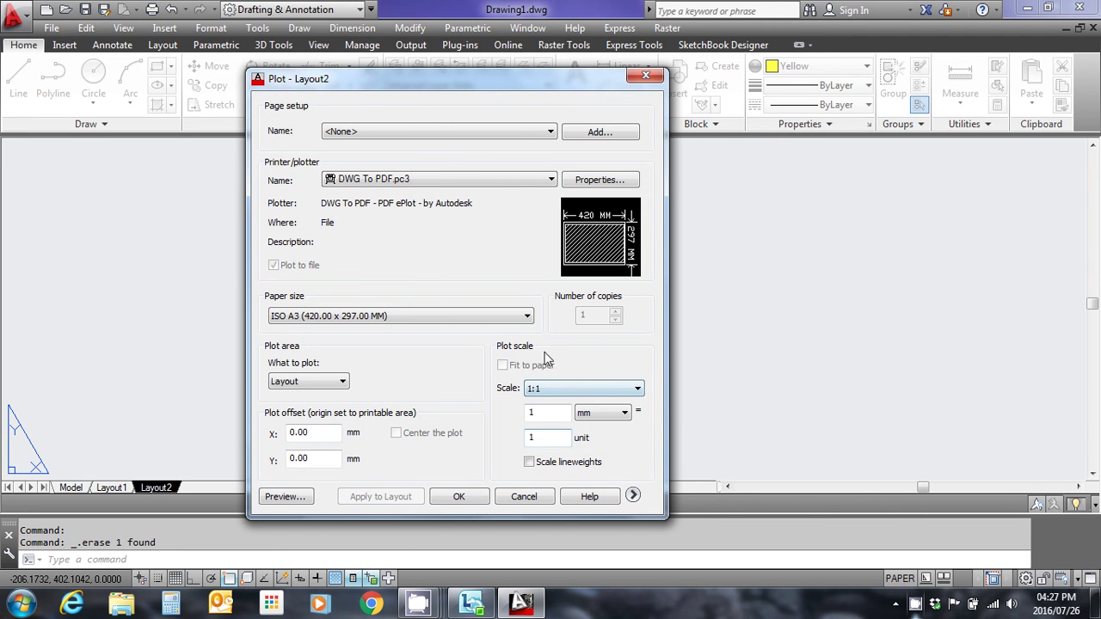
left_click(633, 497)
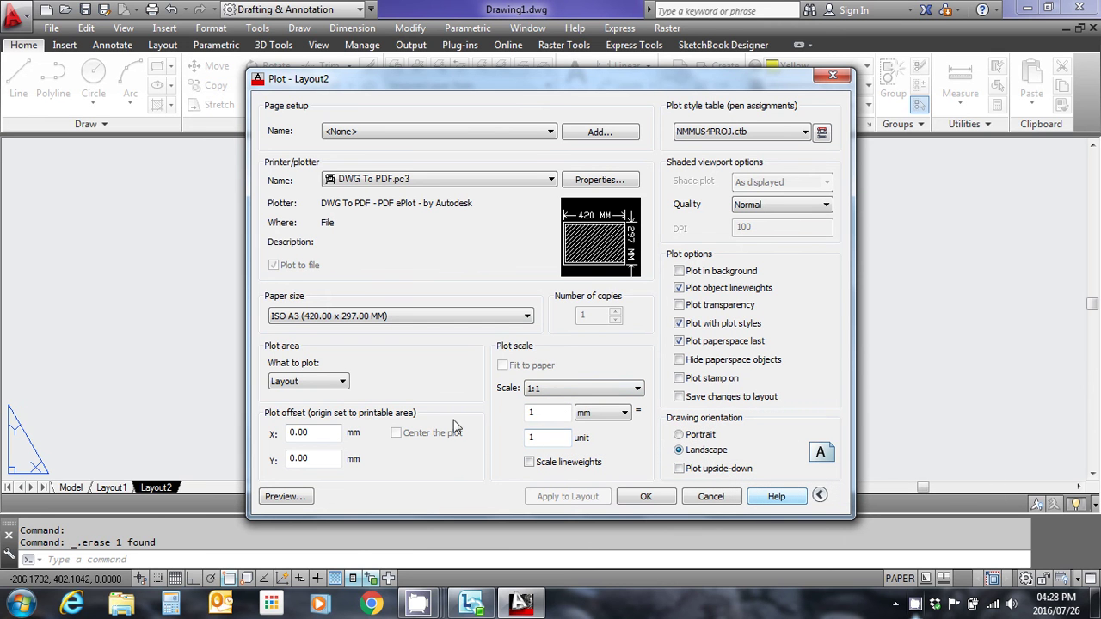
left_click(291, 501)
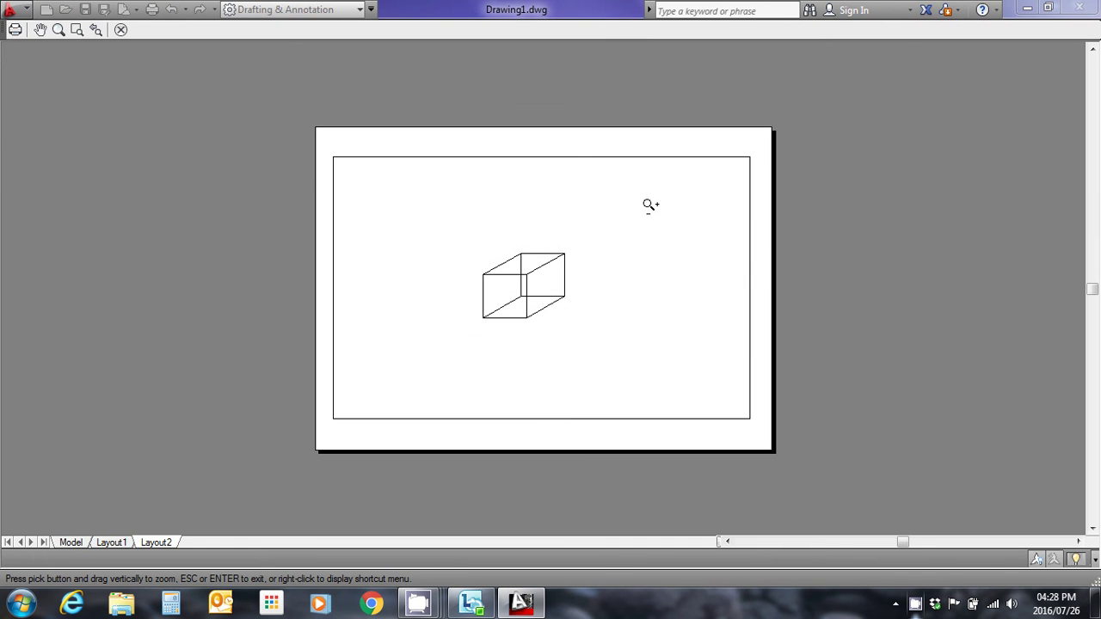
scroll(543, 272, "up", 2)
middle_click_drag(536, 270, 588, 284)
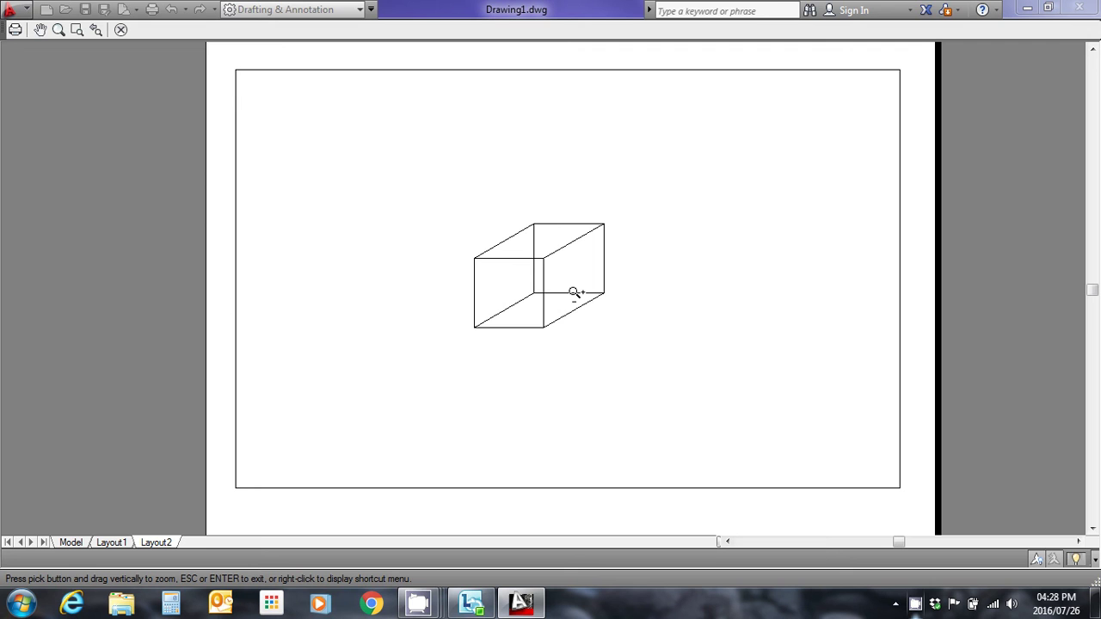
Step: Plot the previewed sheet to a PDF file named The cube, saved on the Desktop
right_click(469, 191)
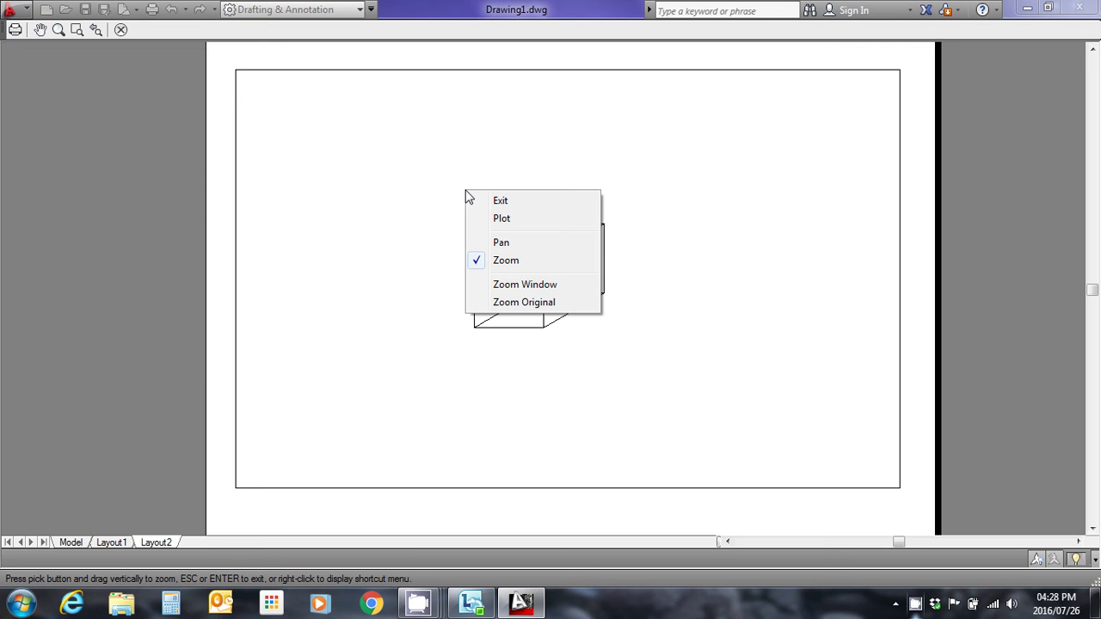
left_click(524, 221)
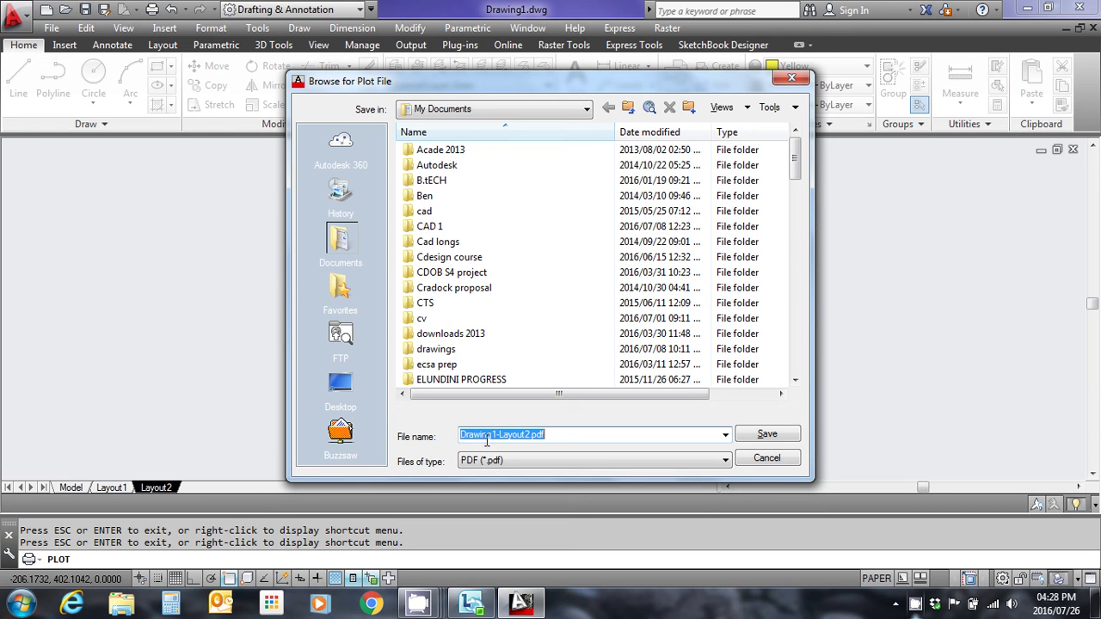
left_click(587, 110)
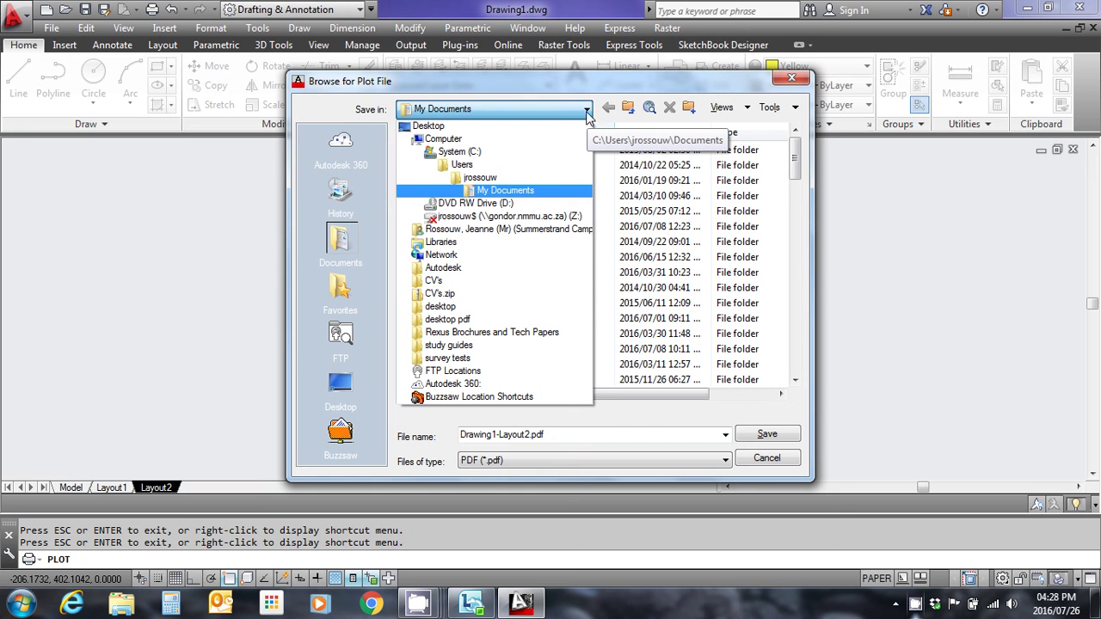
left_click(455, 127)
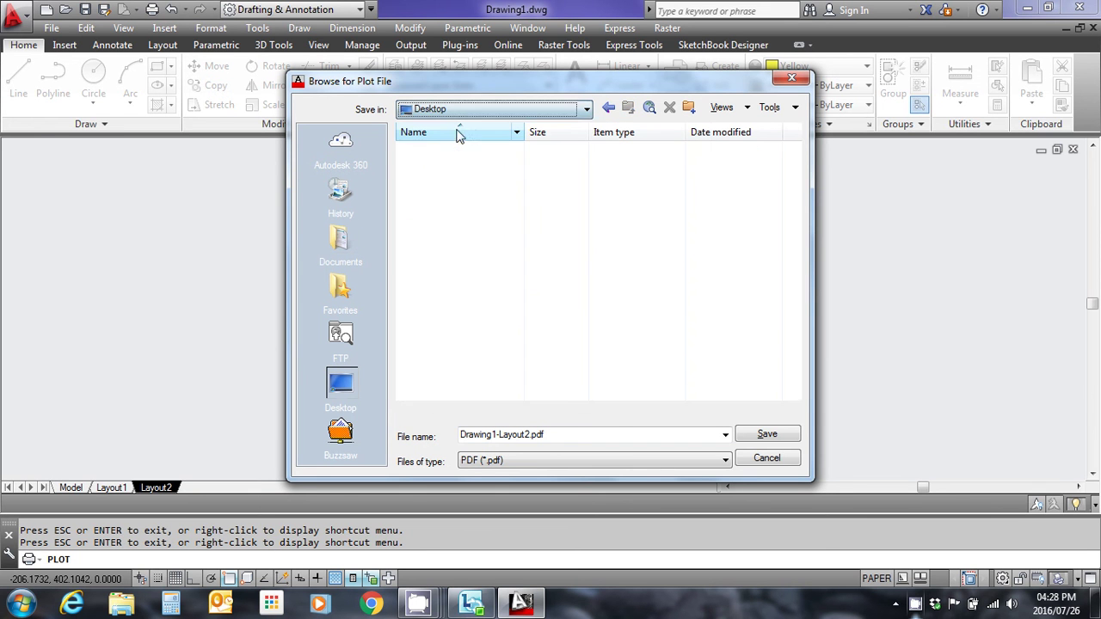
double_click(549, 435)
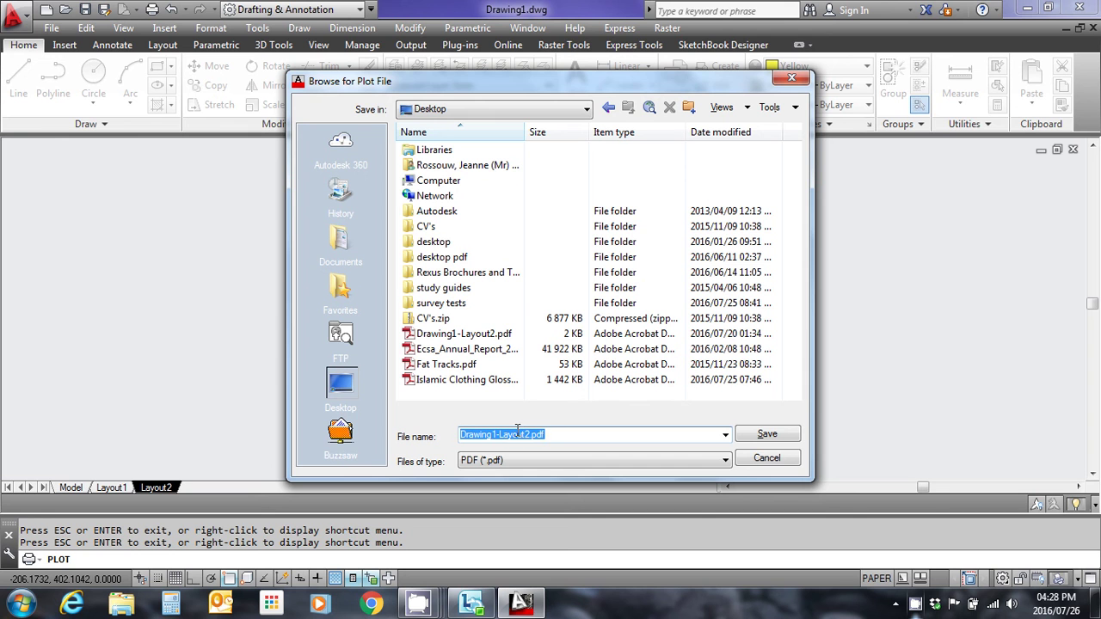
type("The cube")
left_click(761, 437)
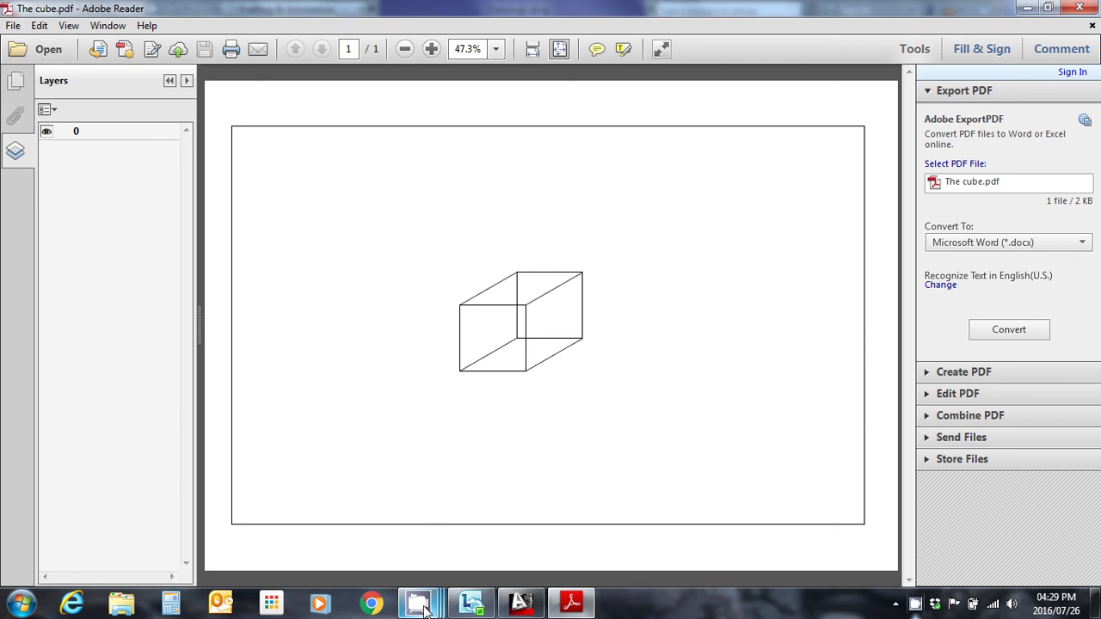
mouse_move(421, 606)
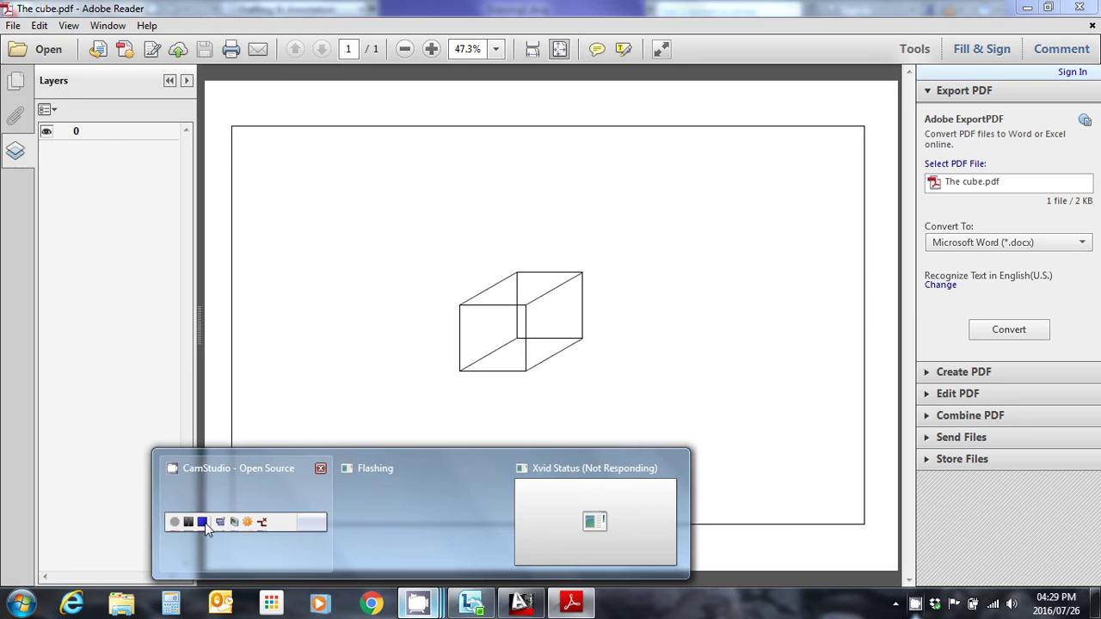